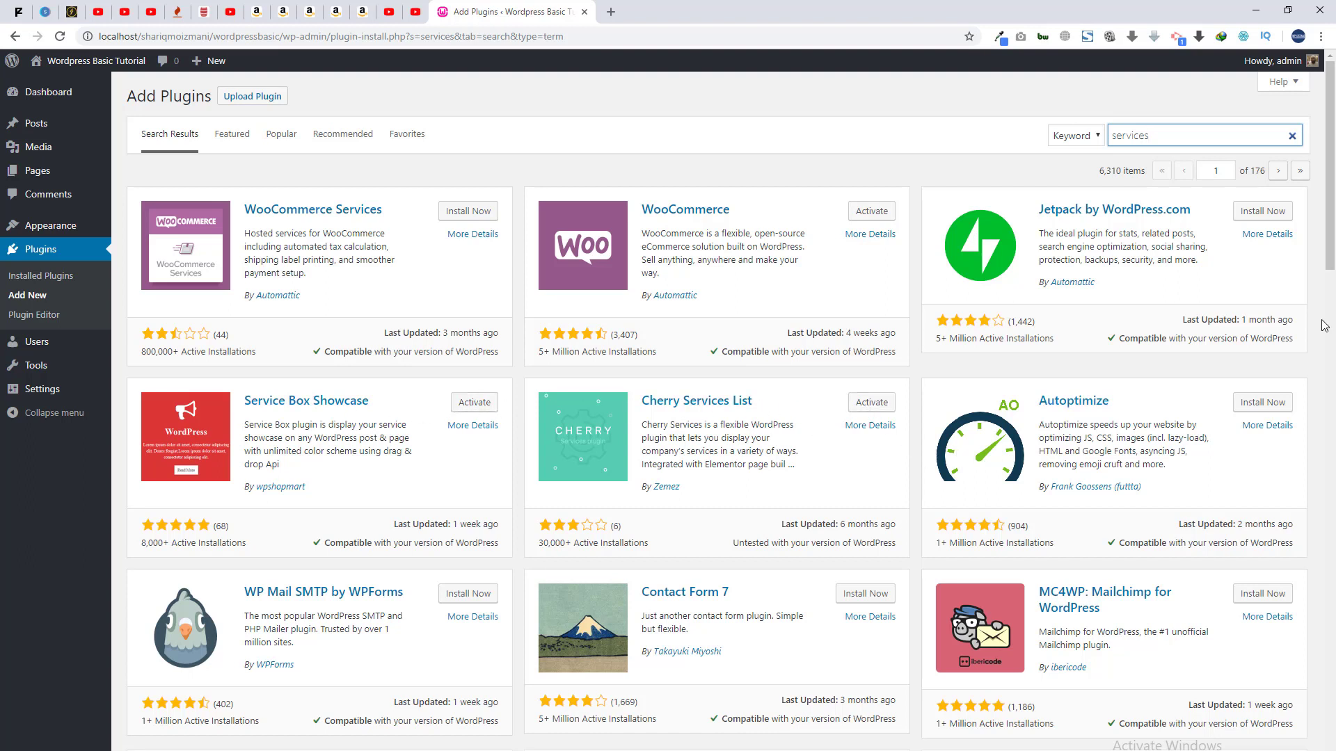
Activate the Cherry Services List, Service Box and Service Boxs plugins together with a bulk action on the installed plugins
scroll(620, 661, down, 2)
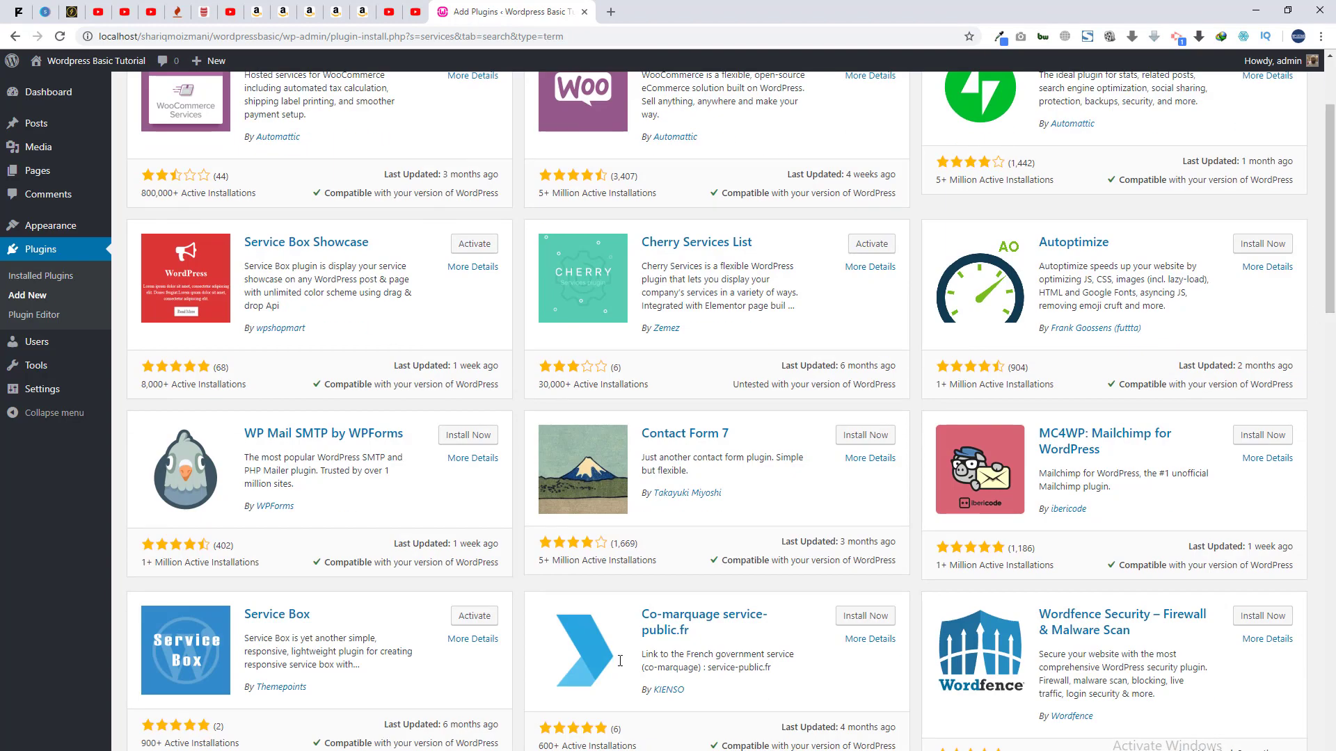
click(56, 276)
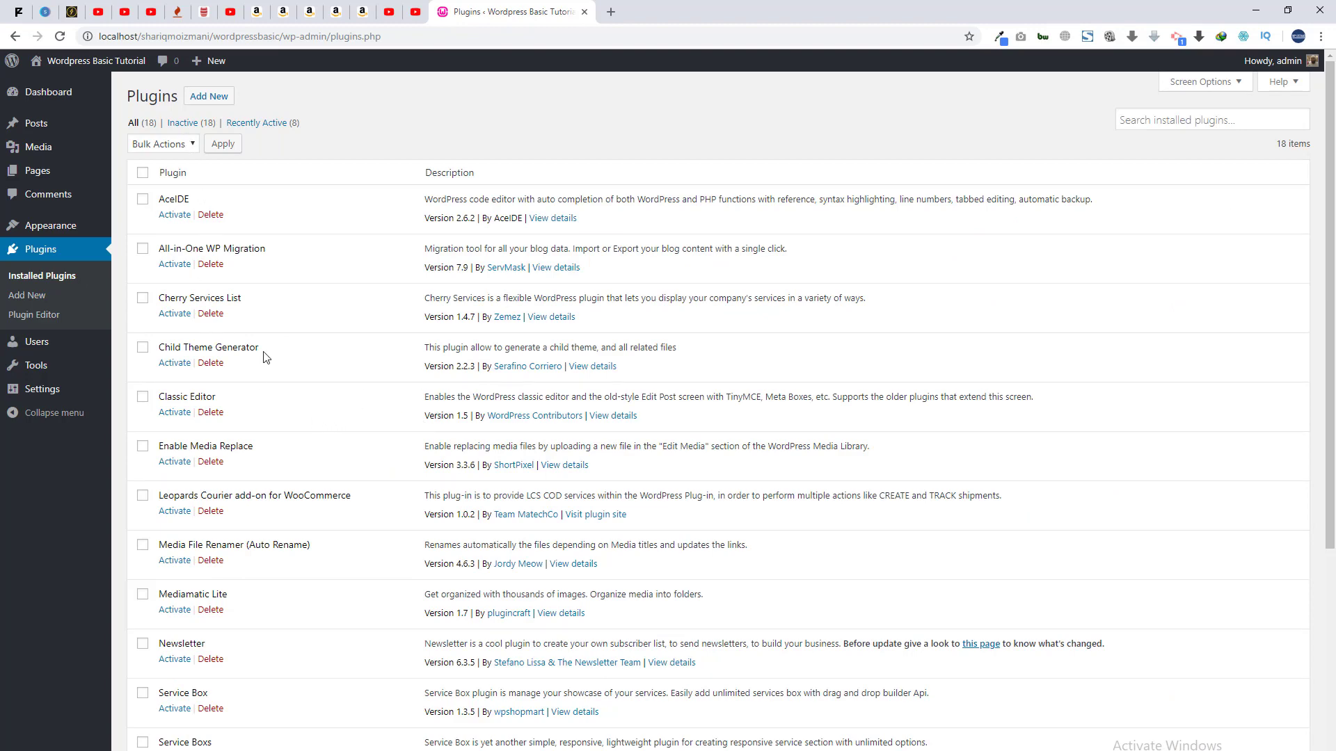
scroll(334, 422, down, 5)
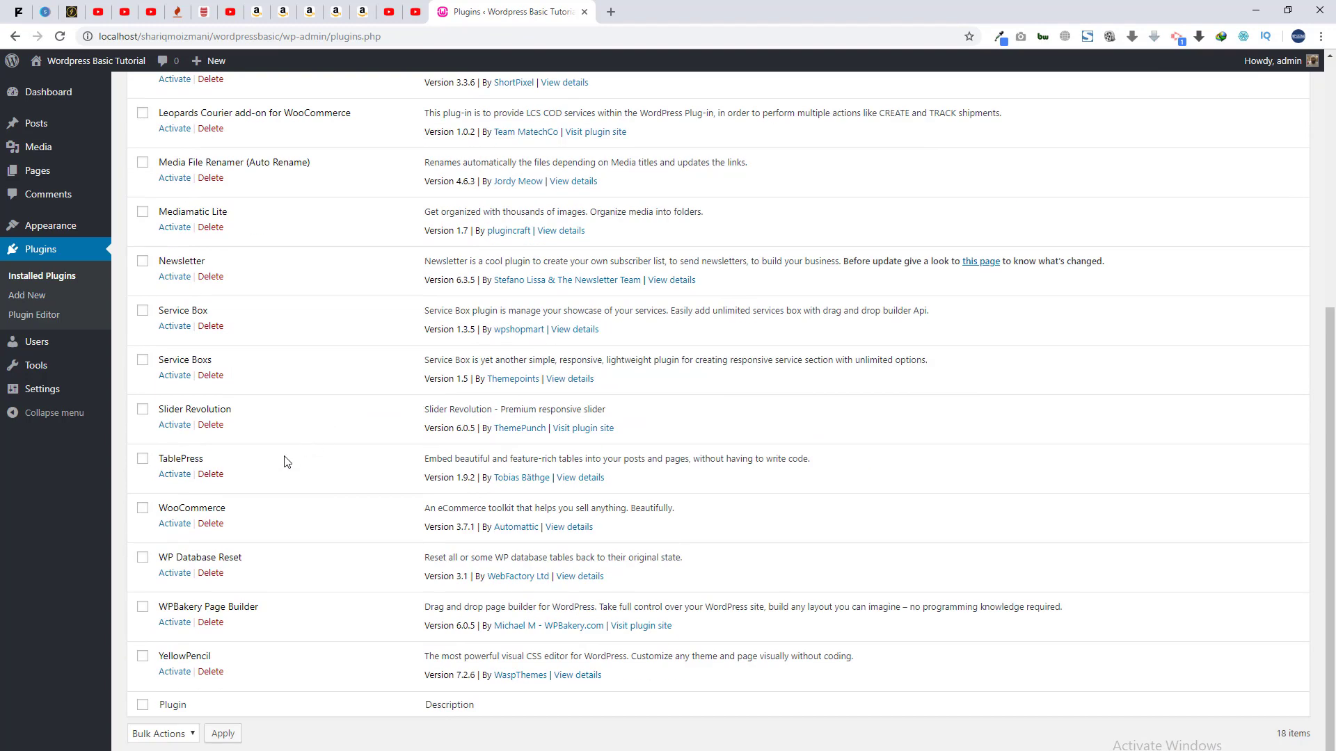
scroll(264, 272, up, 5)
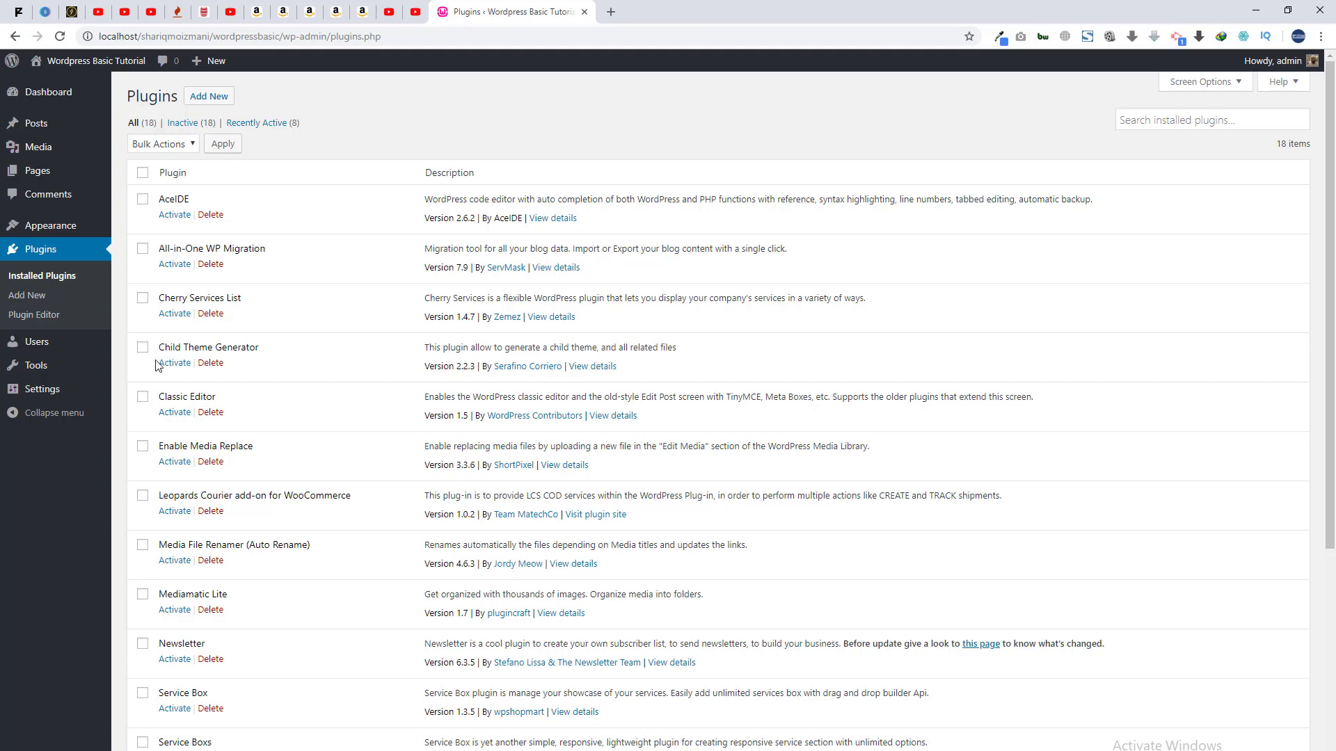
scroll(158, 523, down, 5)
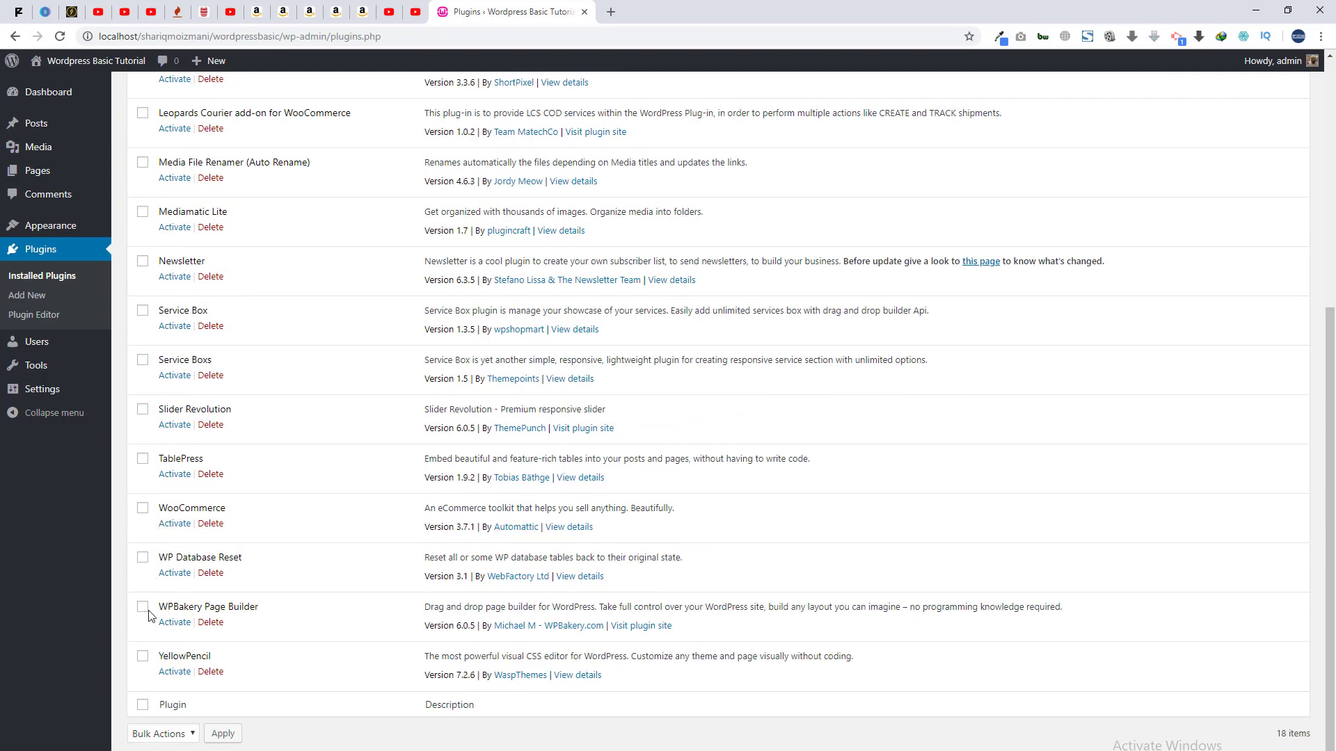
scroll(164, 571, up, 5)
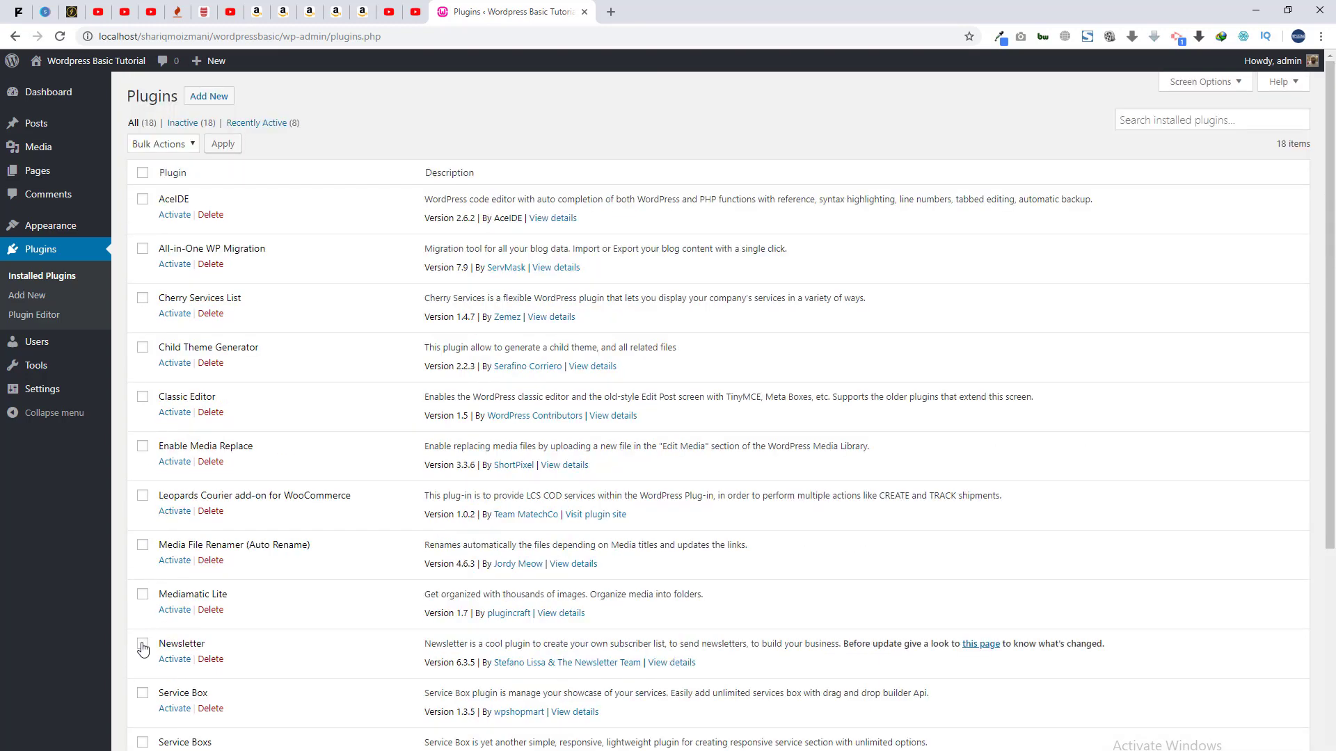
click(143, 693)
click(143, 744)
click(143, 298)
click(168, 147)
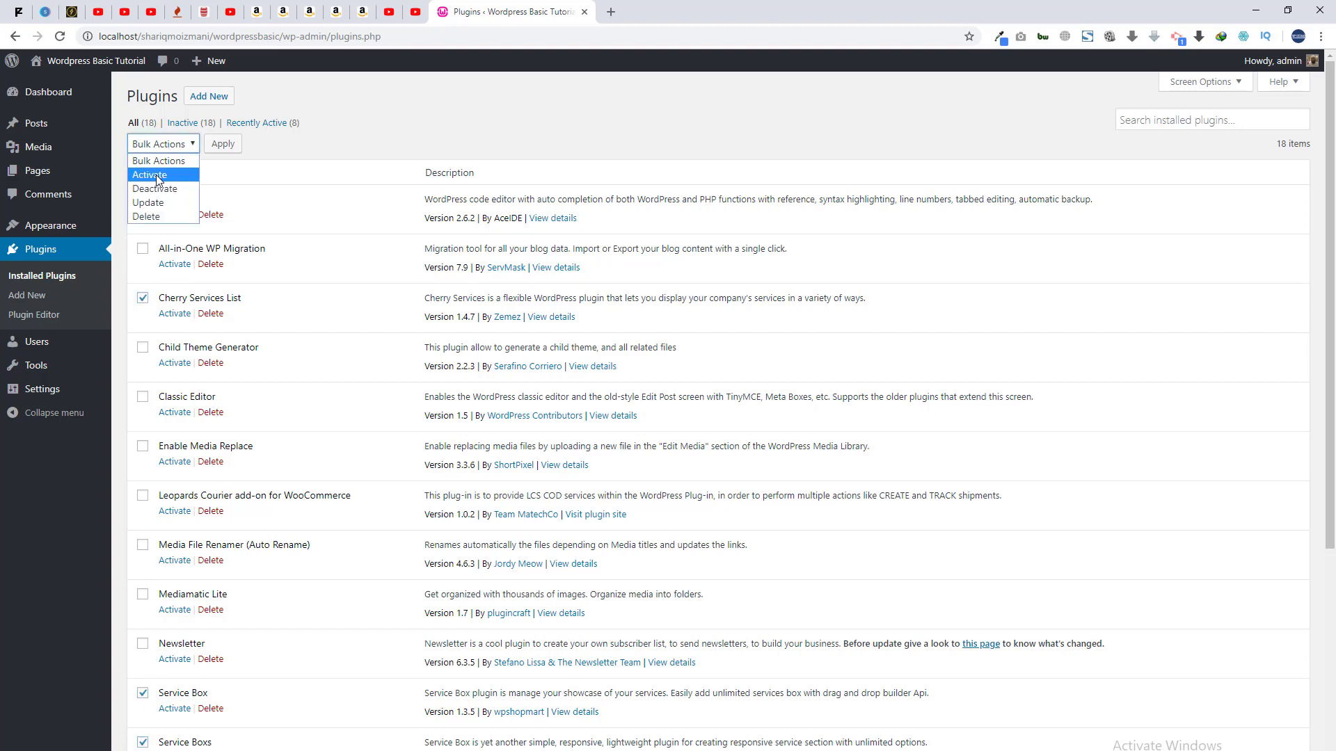
click(156, 175)
click(223, 144)
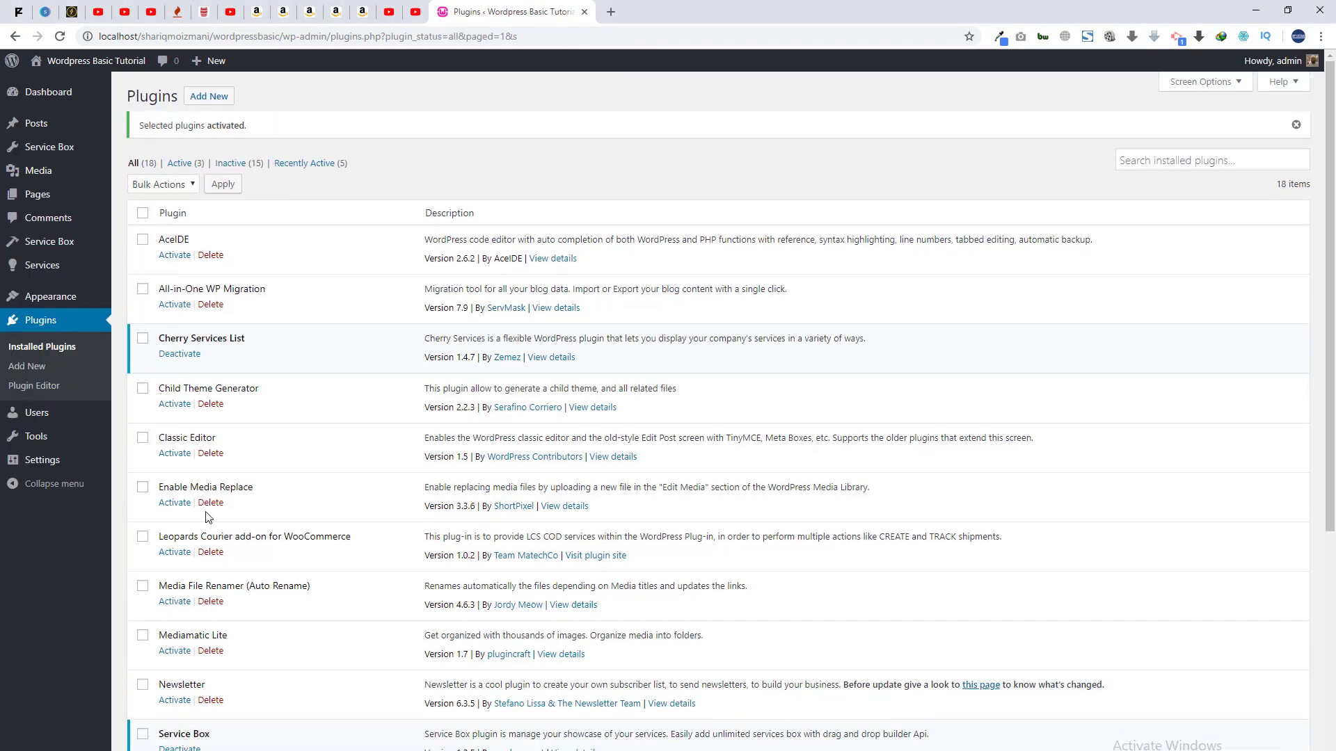
Go to the dashboard, open the site's front page in a new browser tab and look it over
click(31, 92)
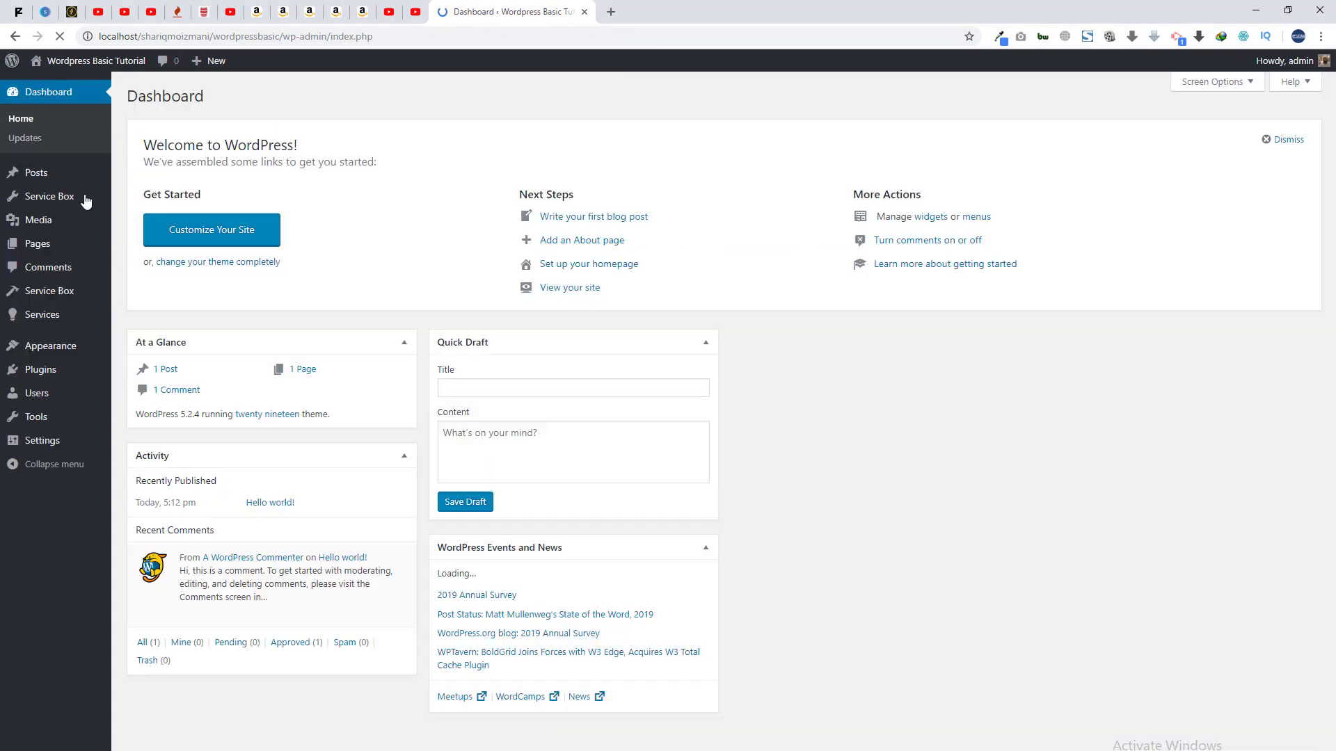
right_click(49, 85)
click(79, 101)
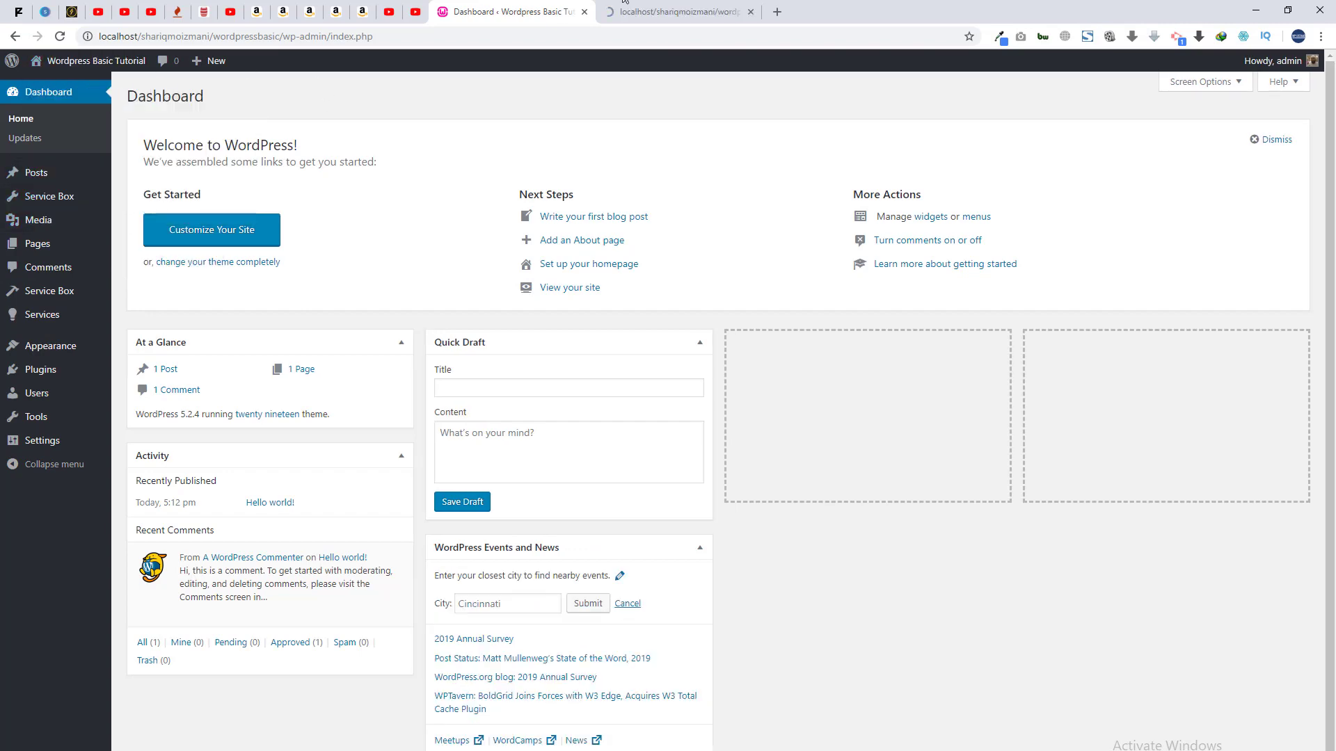
click(650, 12)
scroll(389, 318, down, 5)
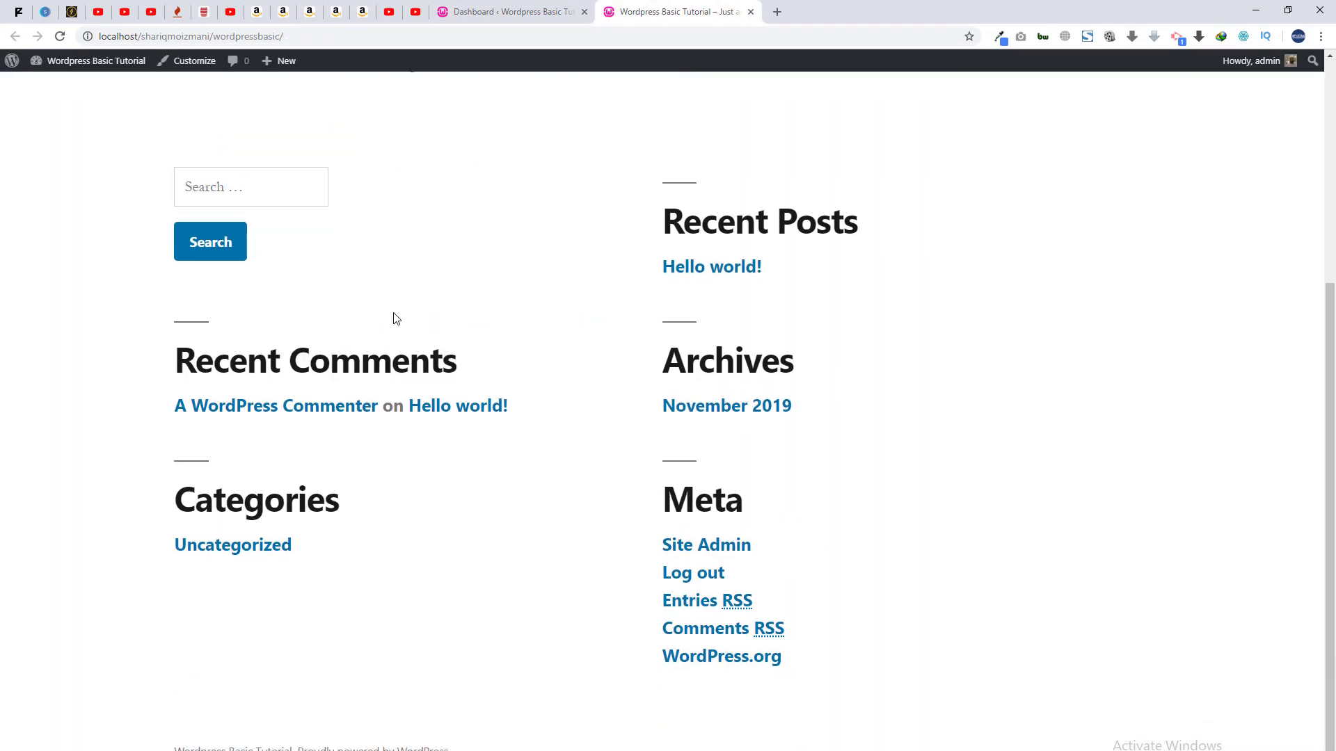
Create a new page titled "homes" from the dashboard and publish it immediately
click(487, 12)
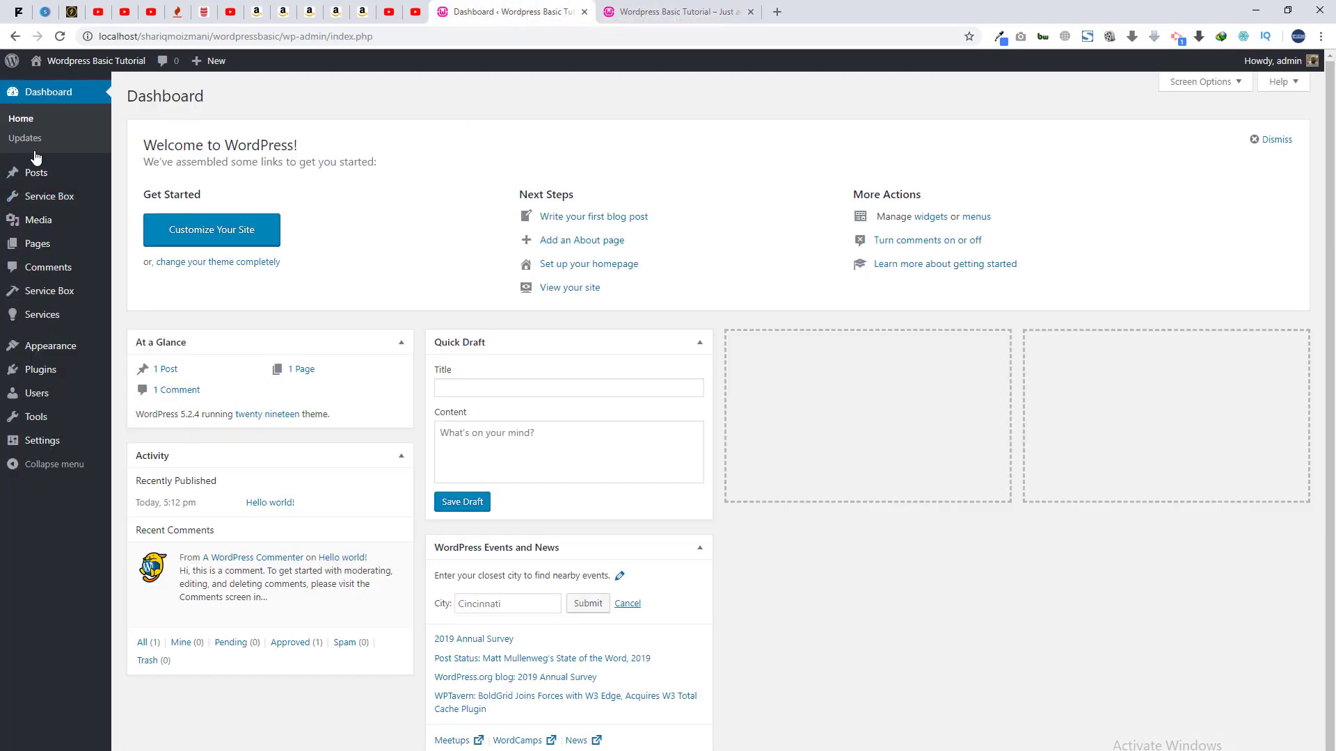
mouse_move(51, 374)
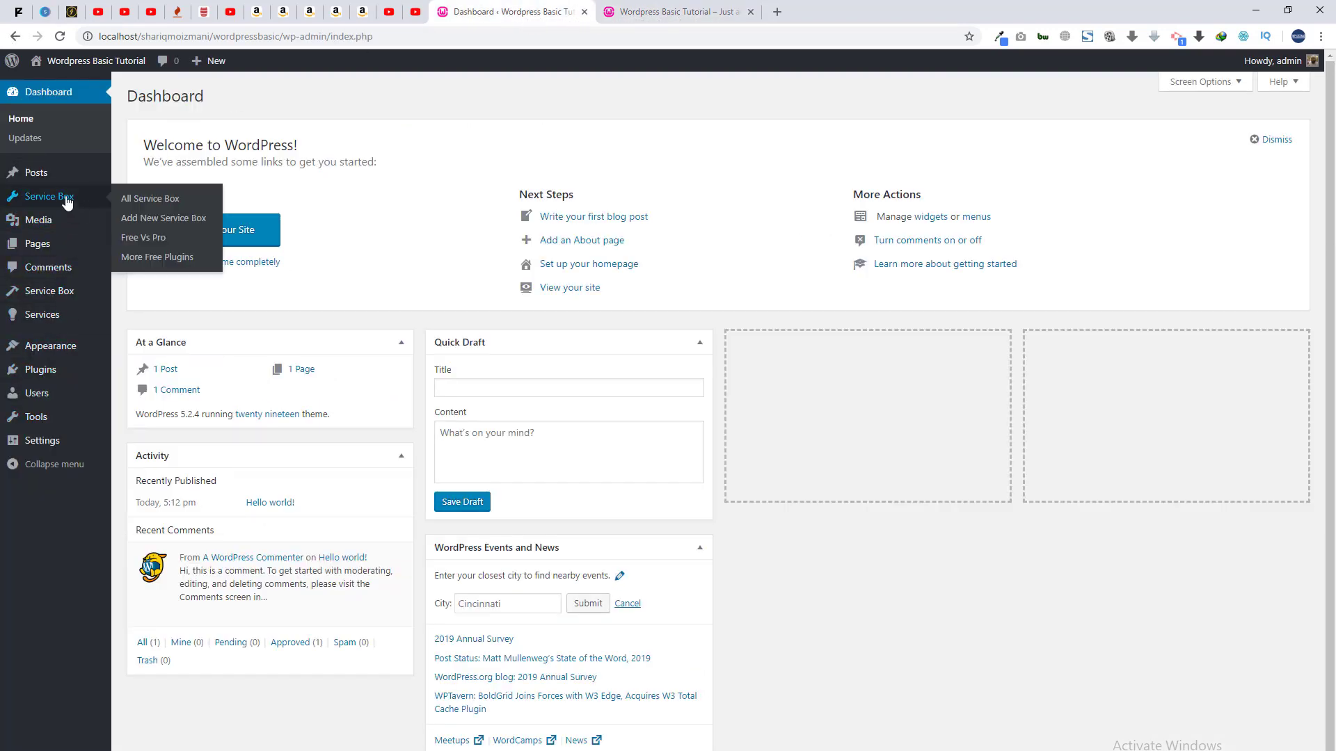
mouse_move(56, 251)
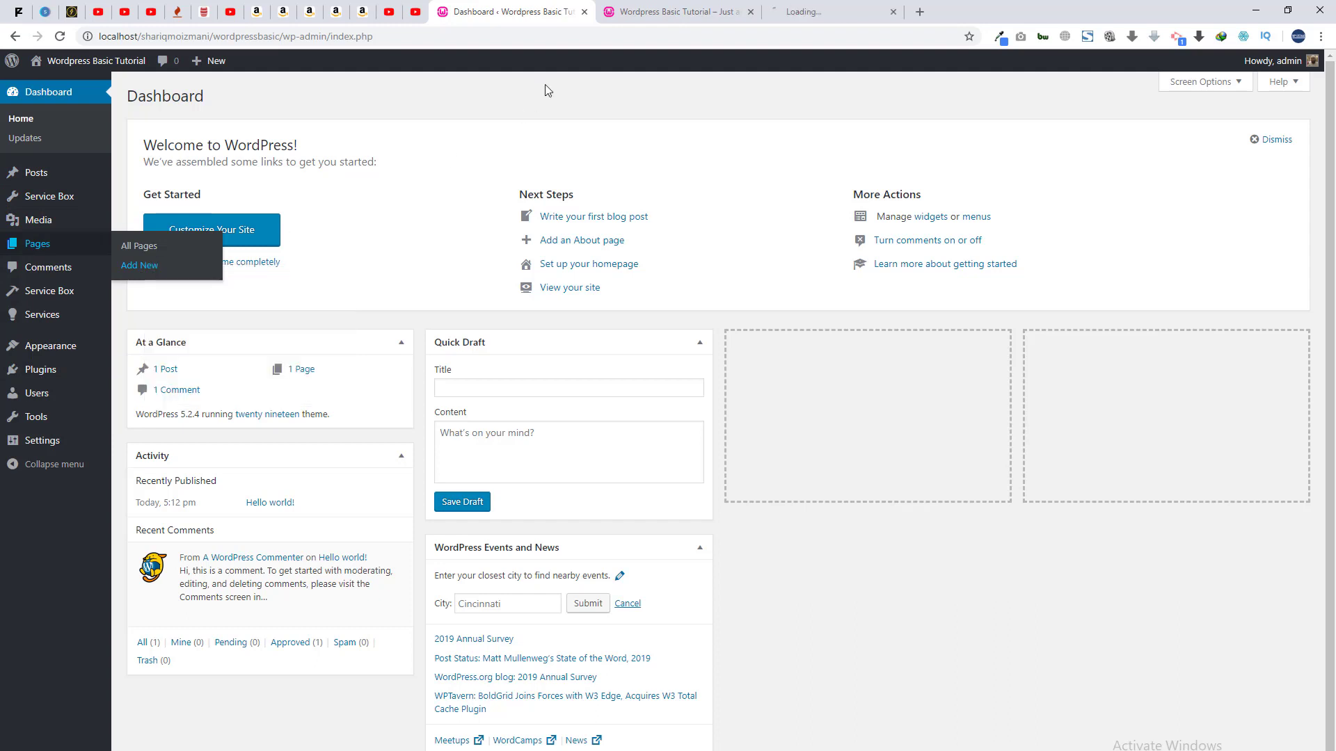
middle_click(146, 268)
click(828, 19)
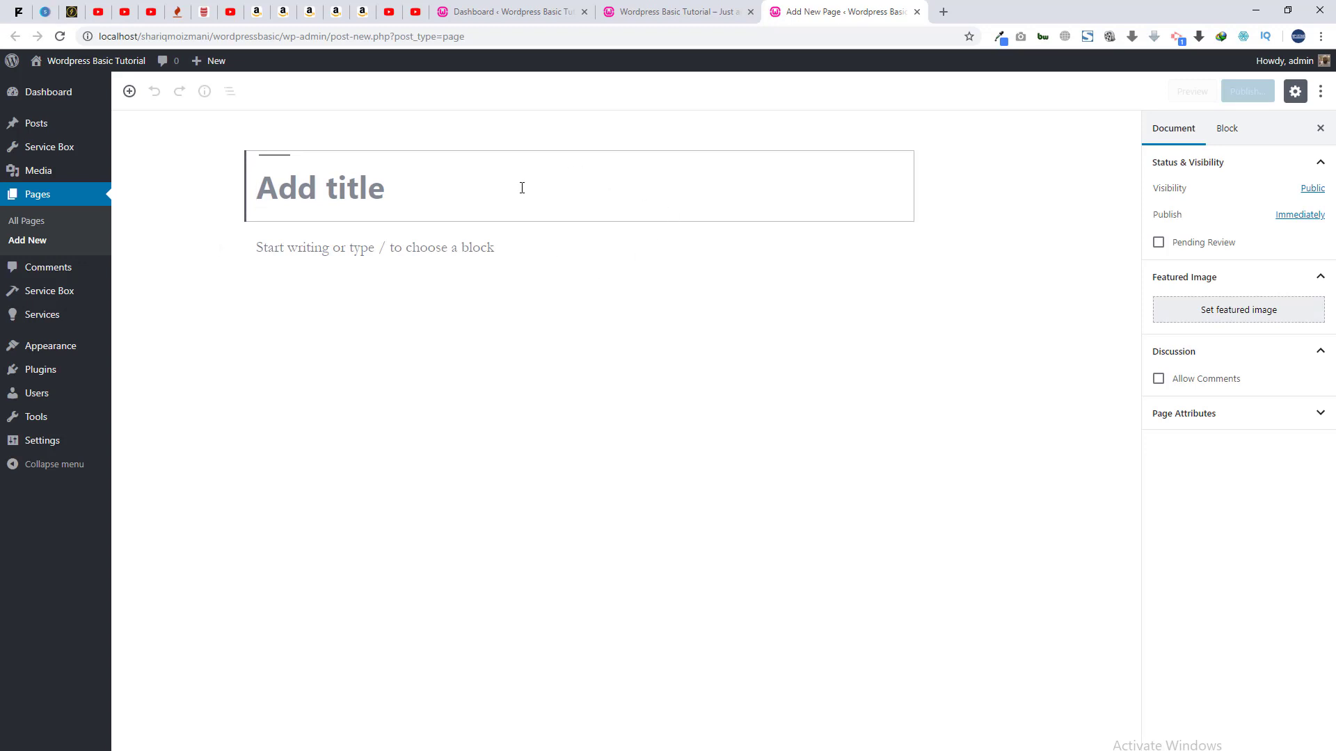
text(homes)
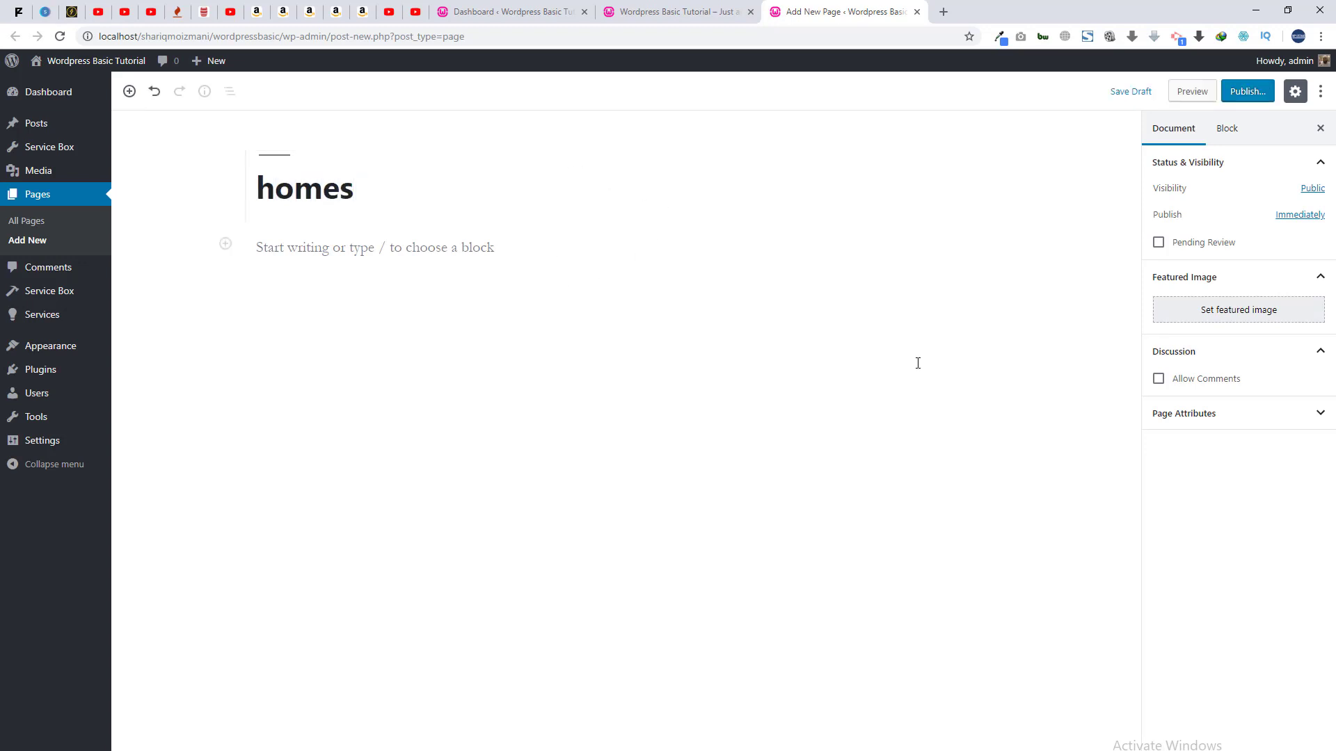
click(1240, 91)
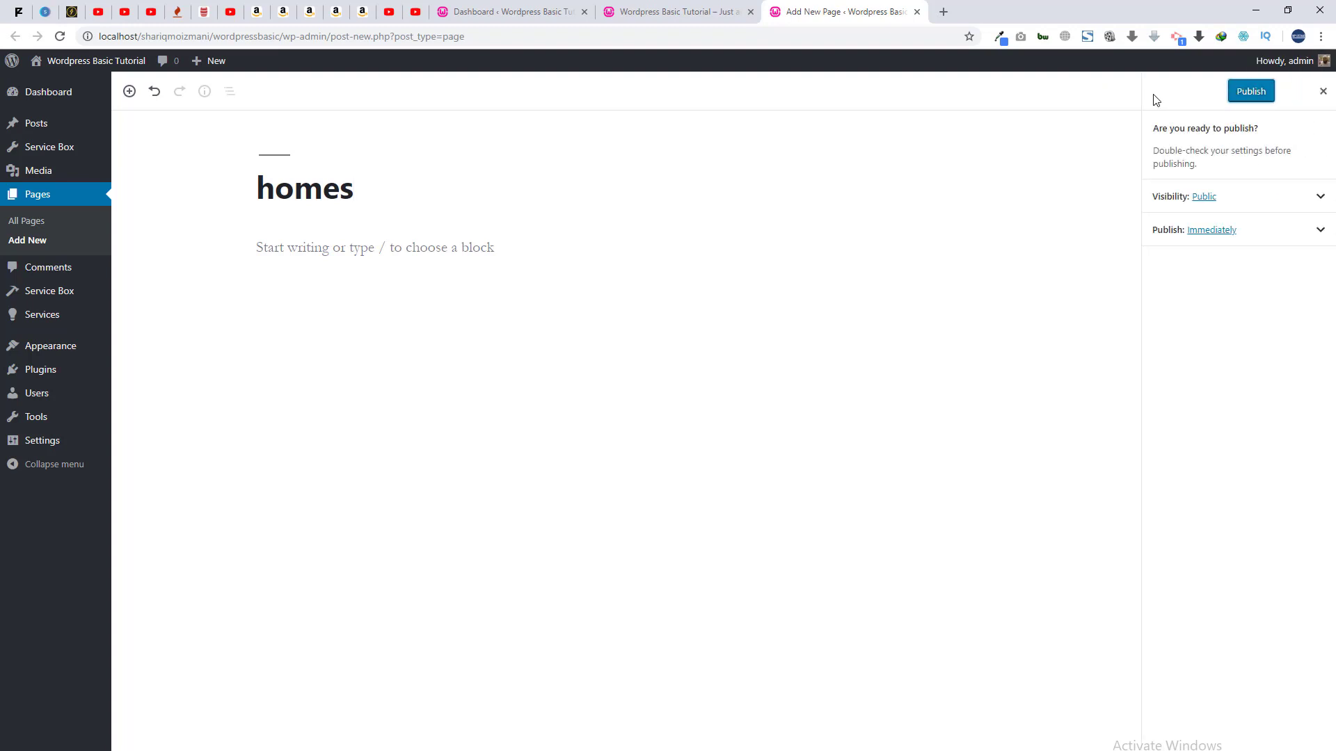
click(1246, 92)
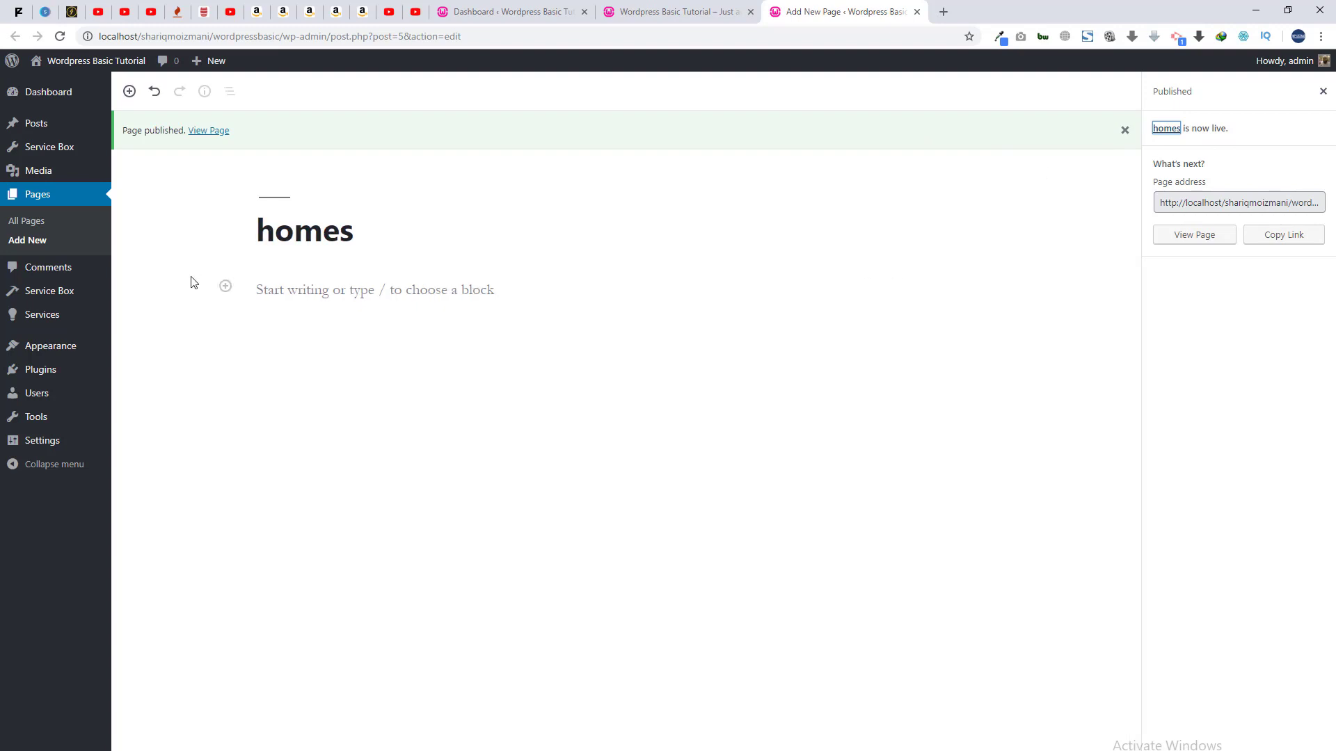
Check the list of all pages, change the newly published page's title to "home" and update it
middle_click(37, 222)
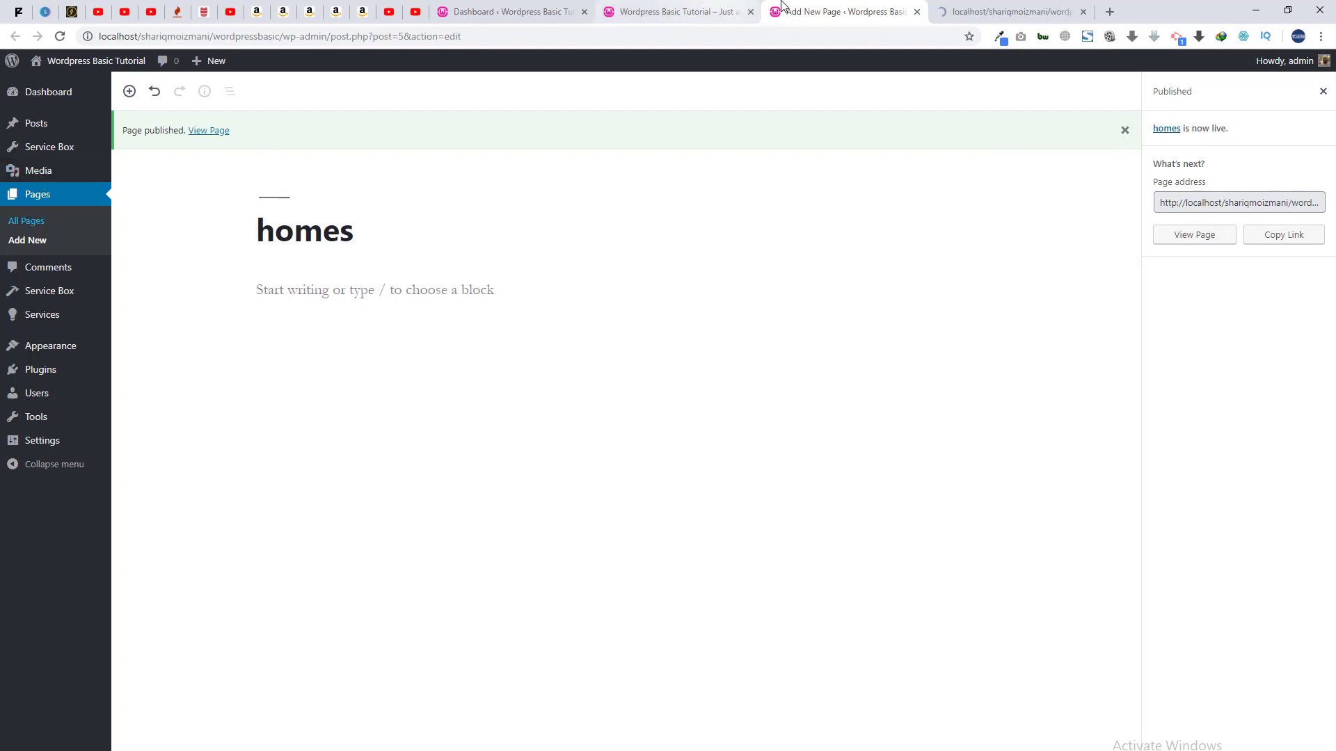
click(963, 7)
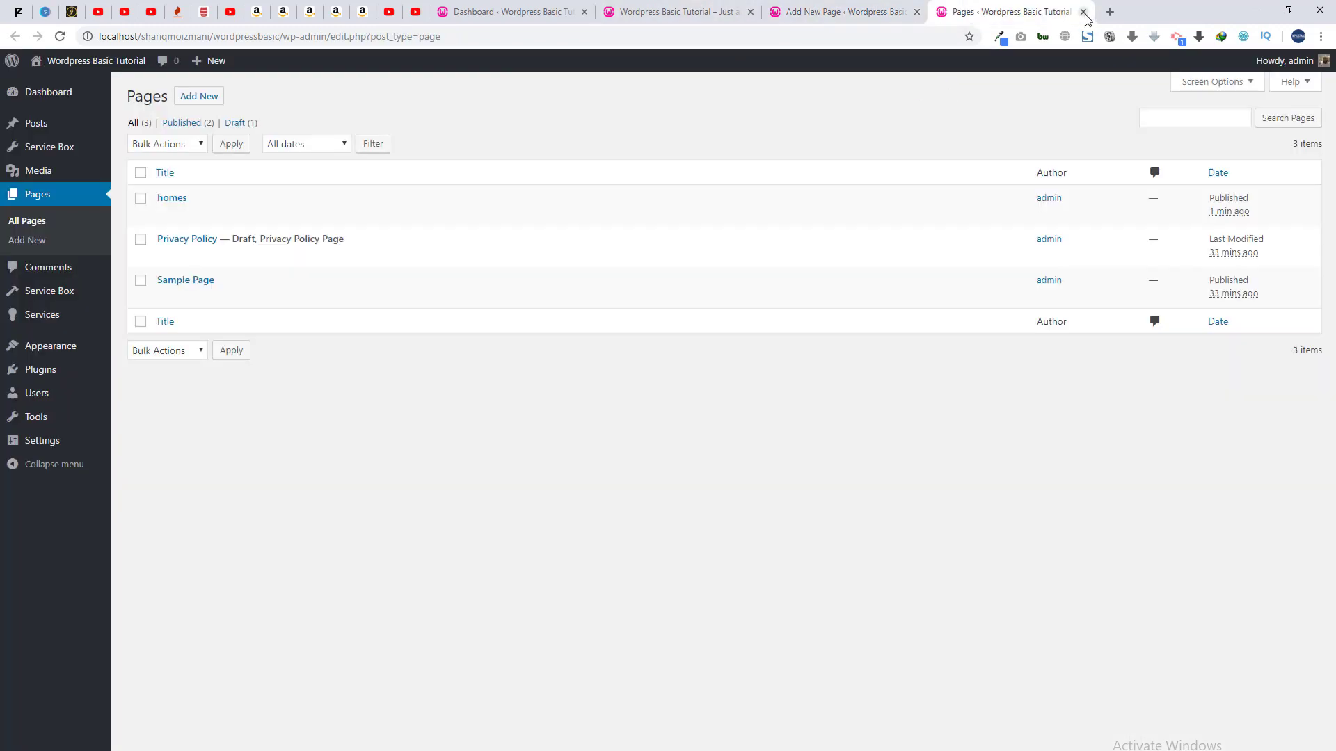
key(ctrl+w)
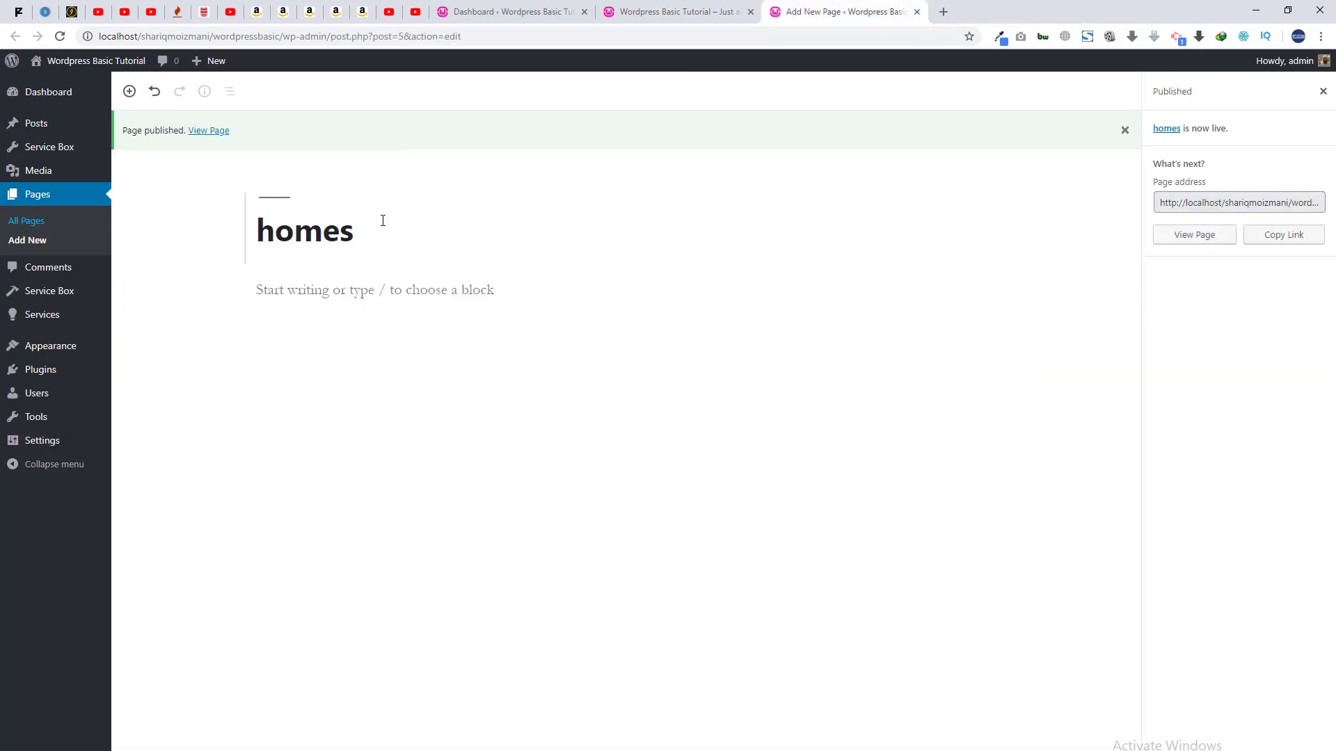
click(383, 222)
key(BackSpace)
click(1250, 91)
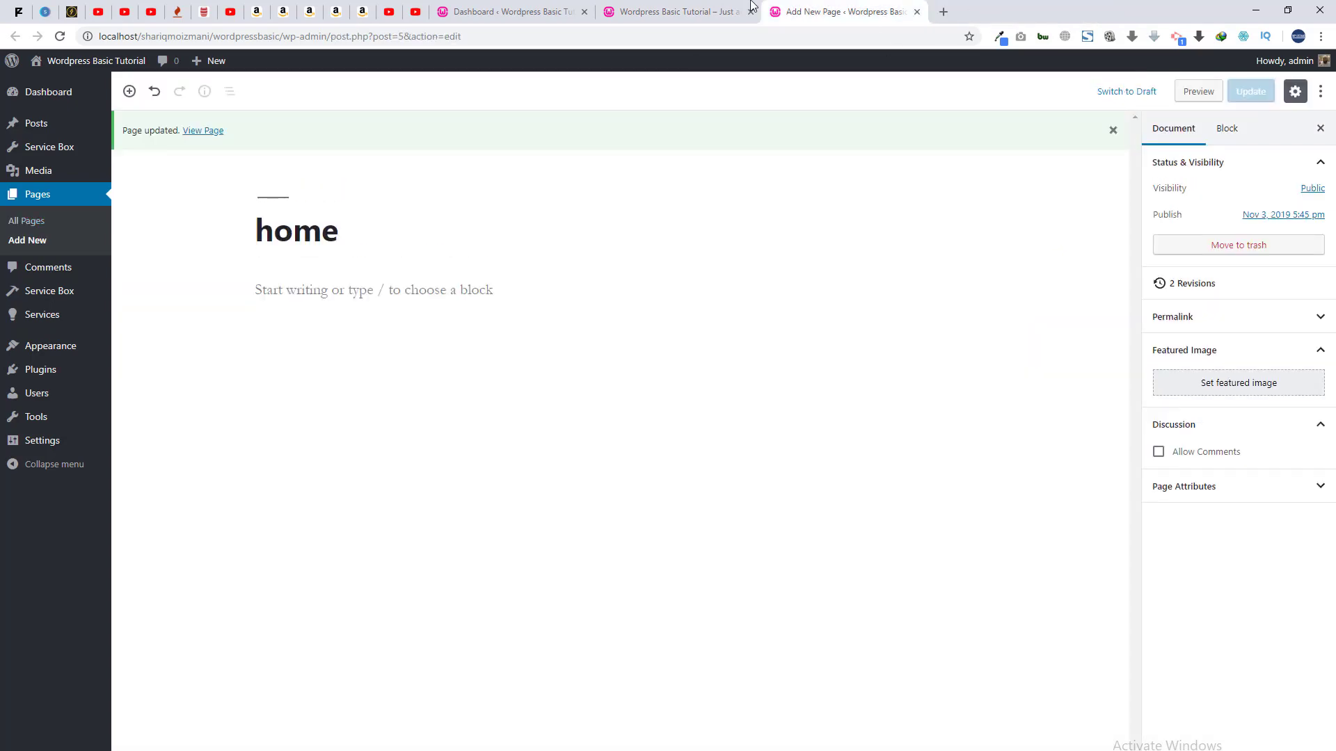
In the Reading settings, make the homepage display a static page, choose "home" as the Homepage and save the changes
click(626, 9)
click(572, 5)
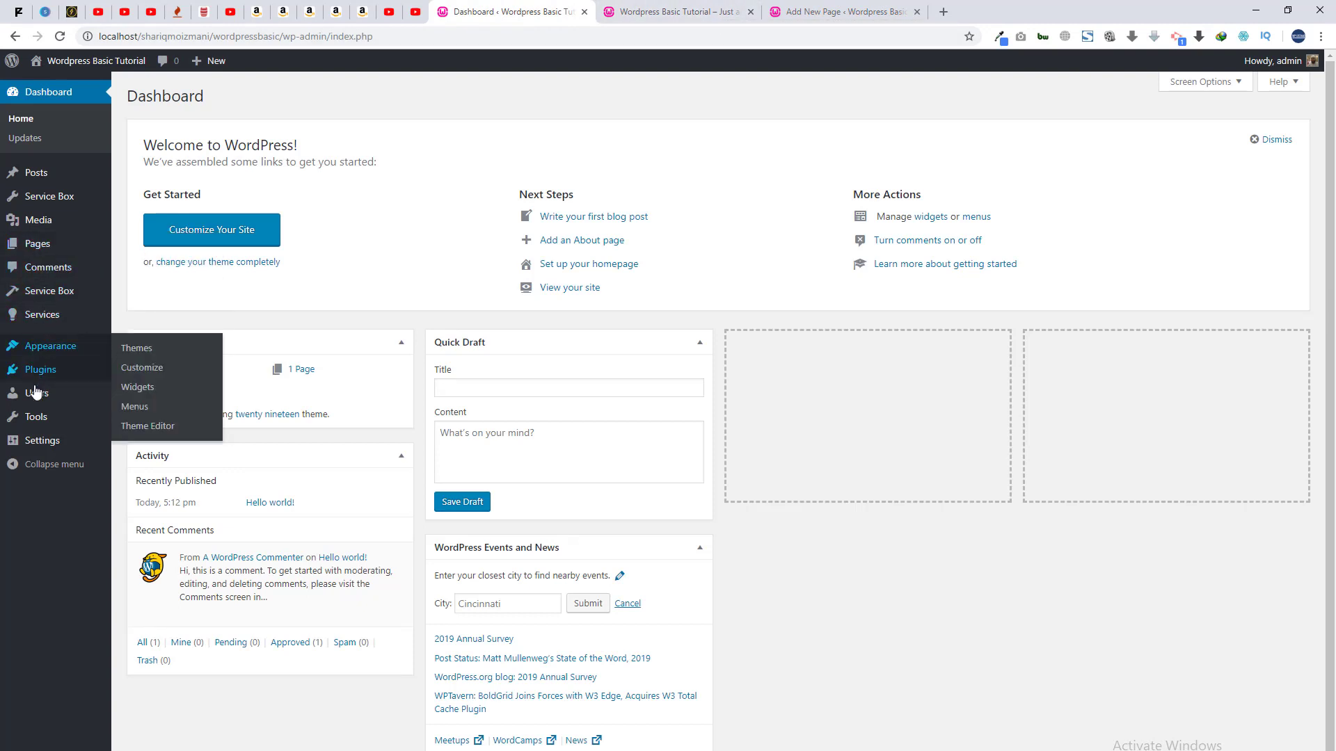
mouse_move(41, 423)
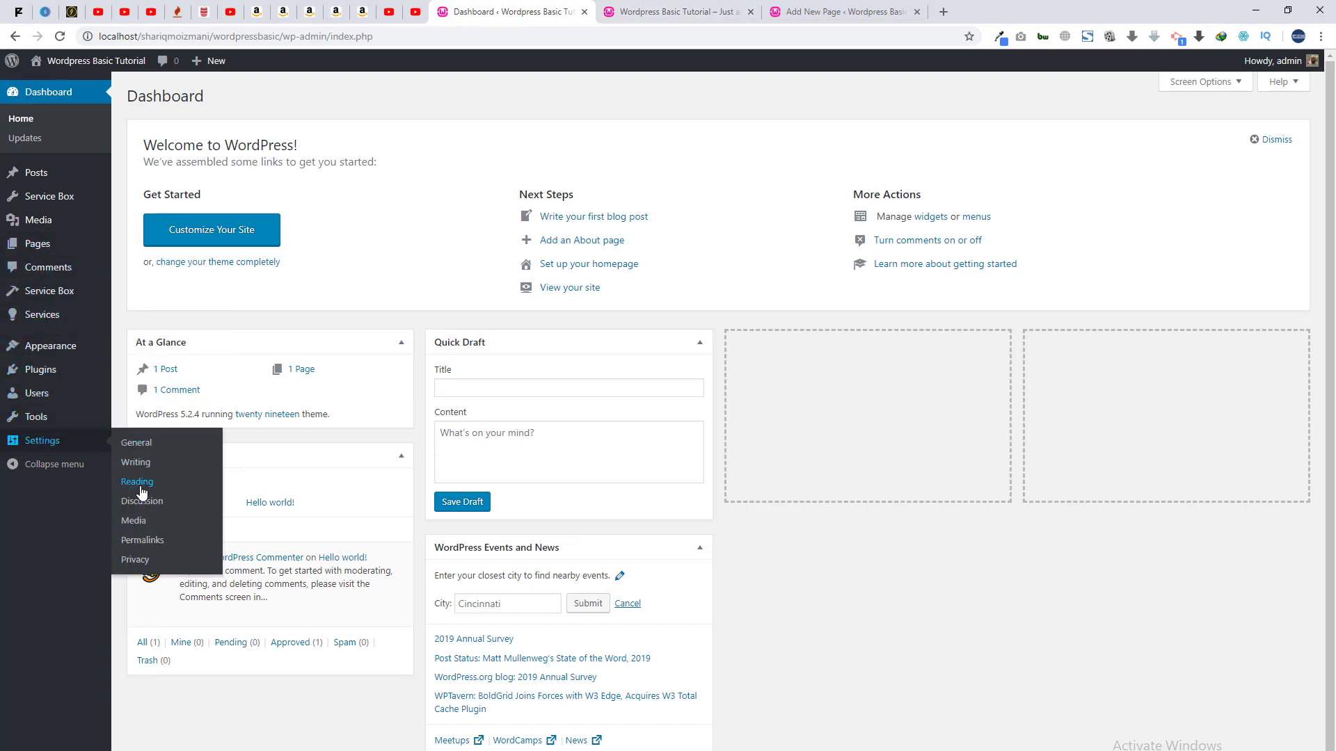
click(138, 483)
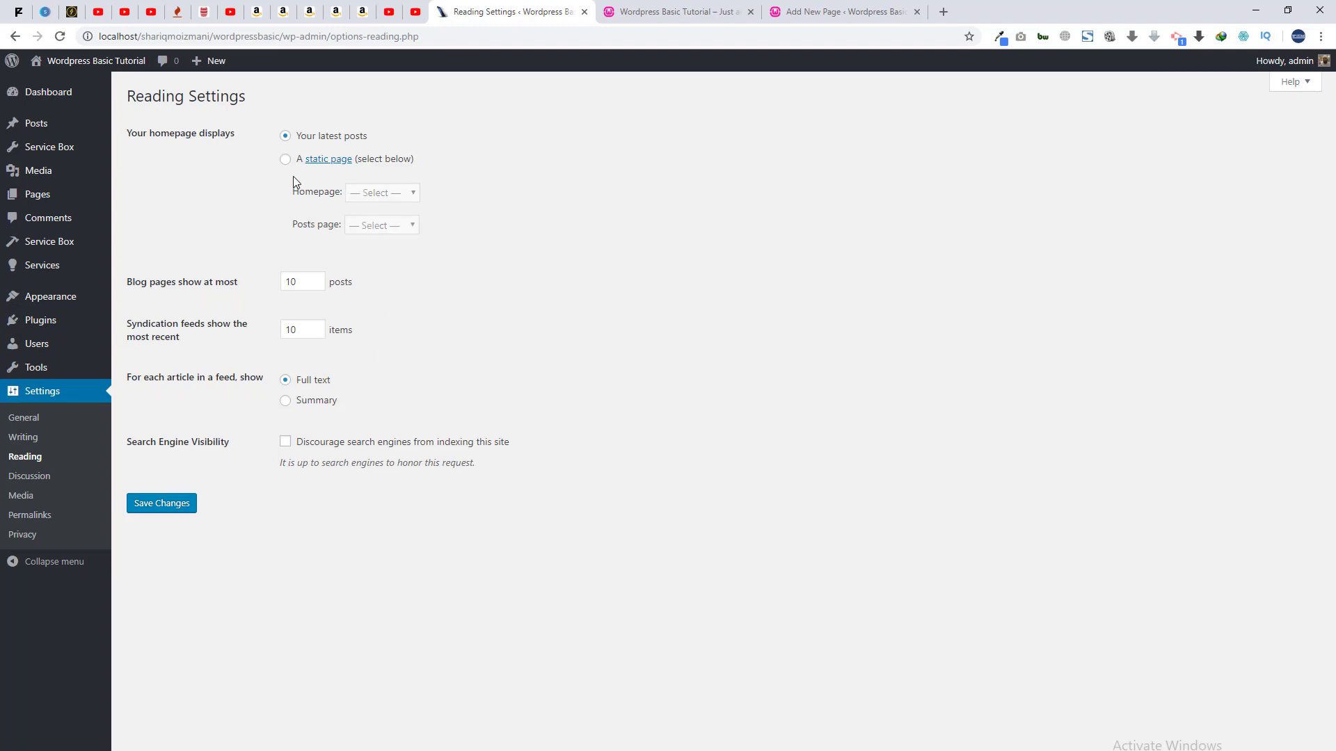
click(286, 159)
click(373, 196)
click(373, 225)
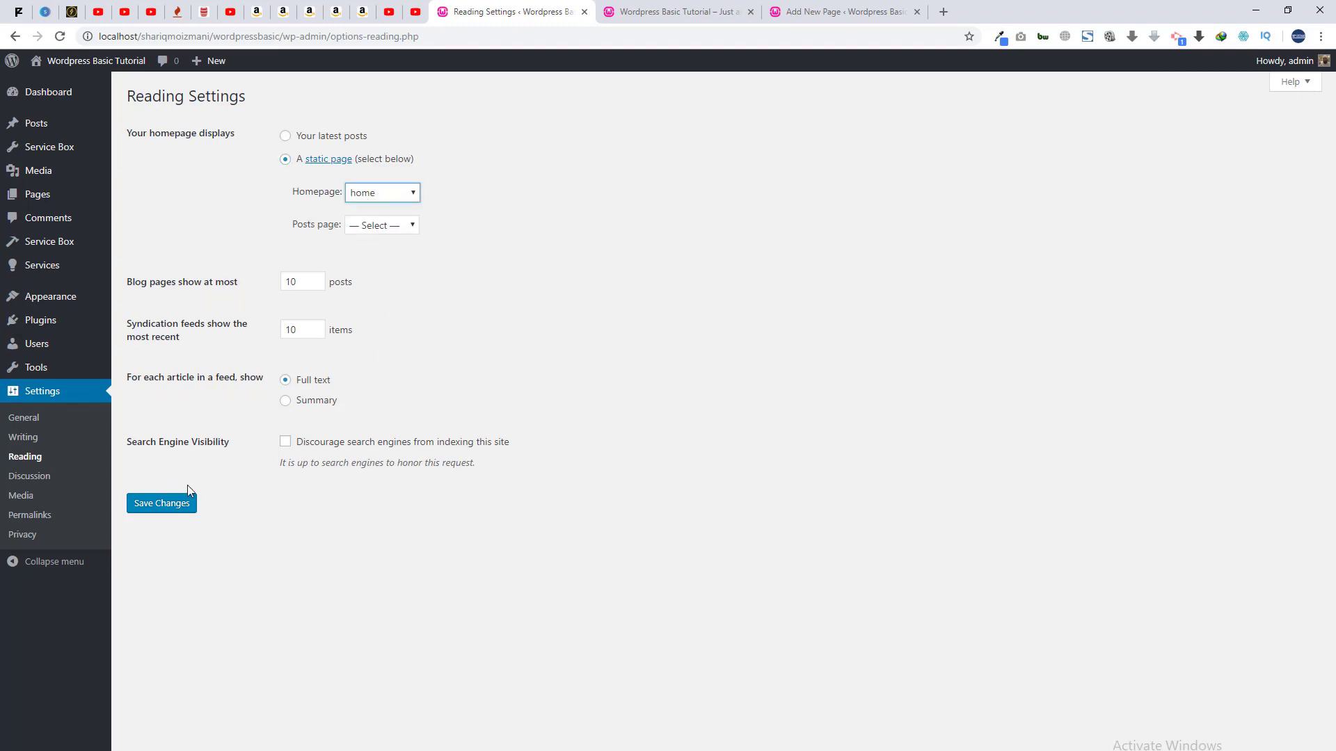
click(178, 503)
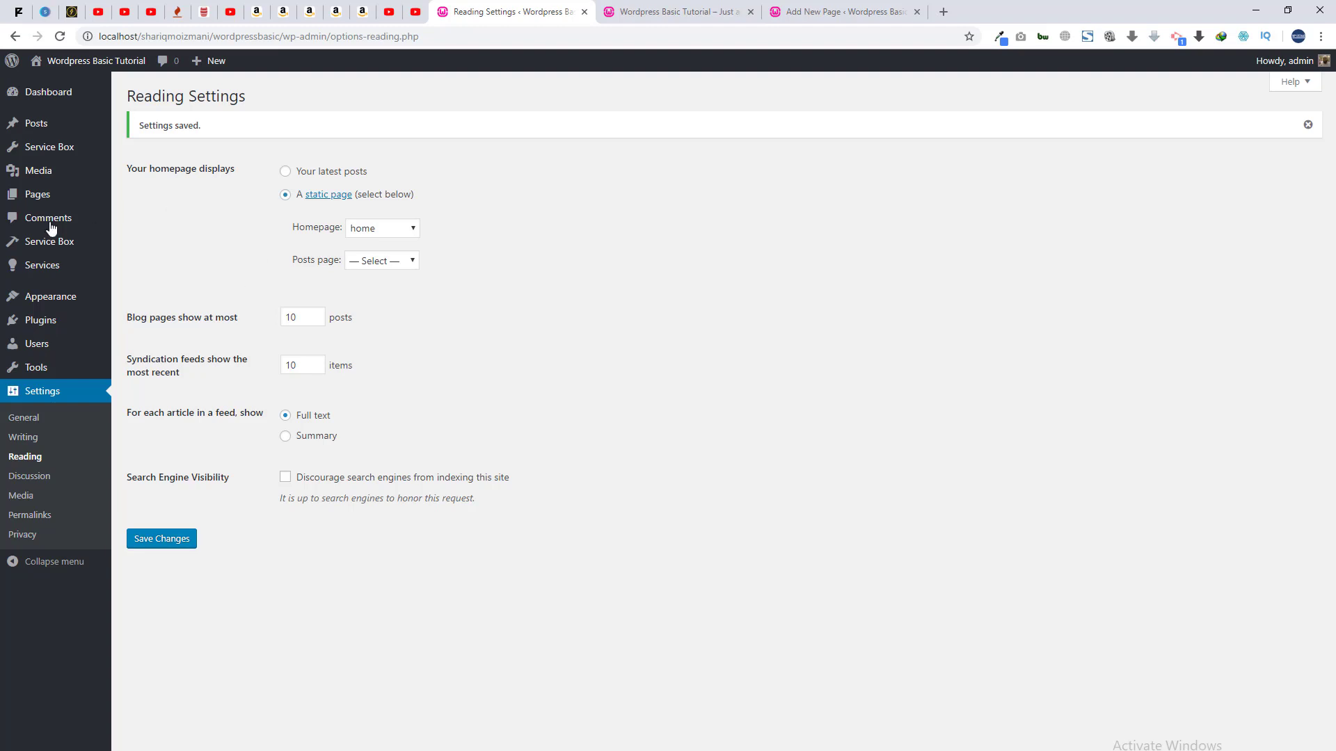
Open the form for a new service box in its own browser tab and title it "Home-services"
mouse_move(72, 148)
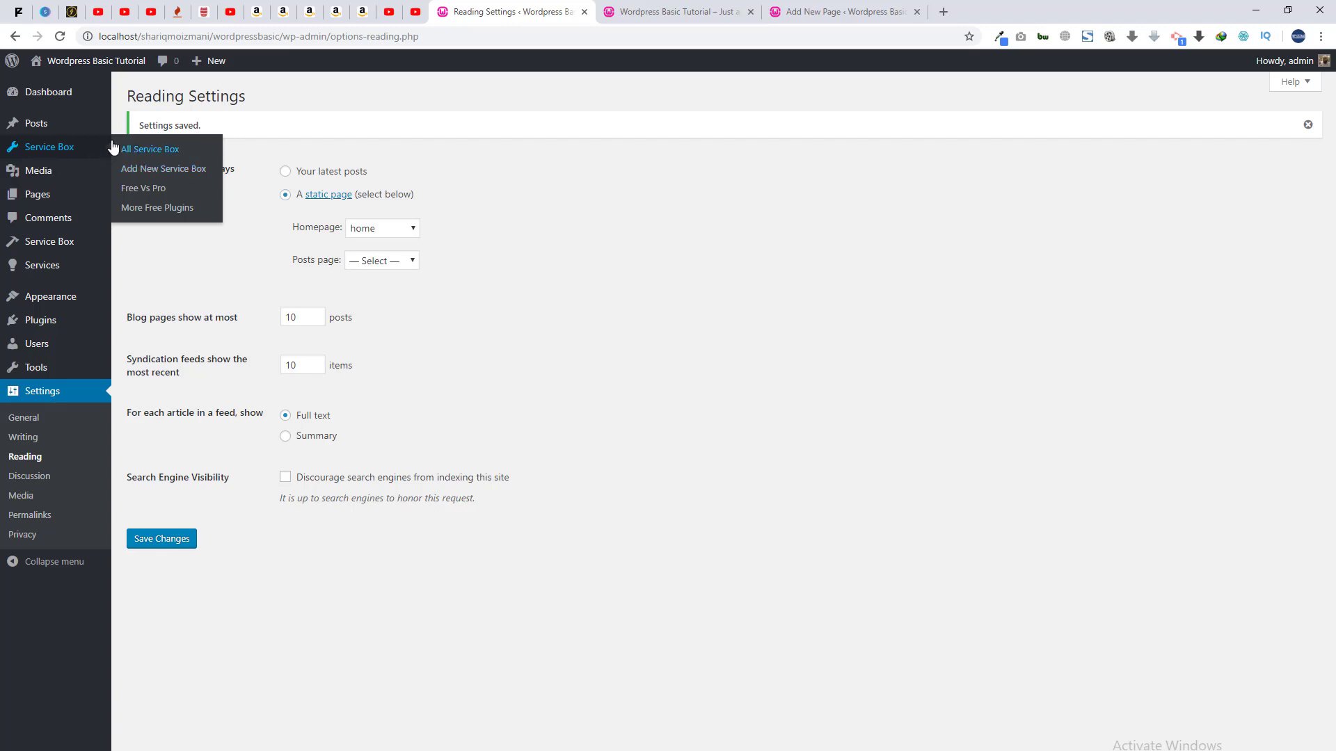
middle_click(149, 169)
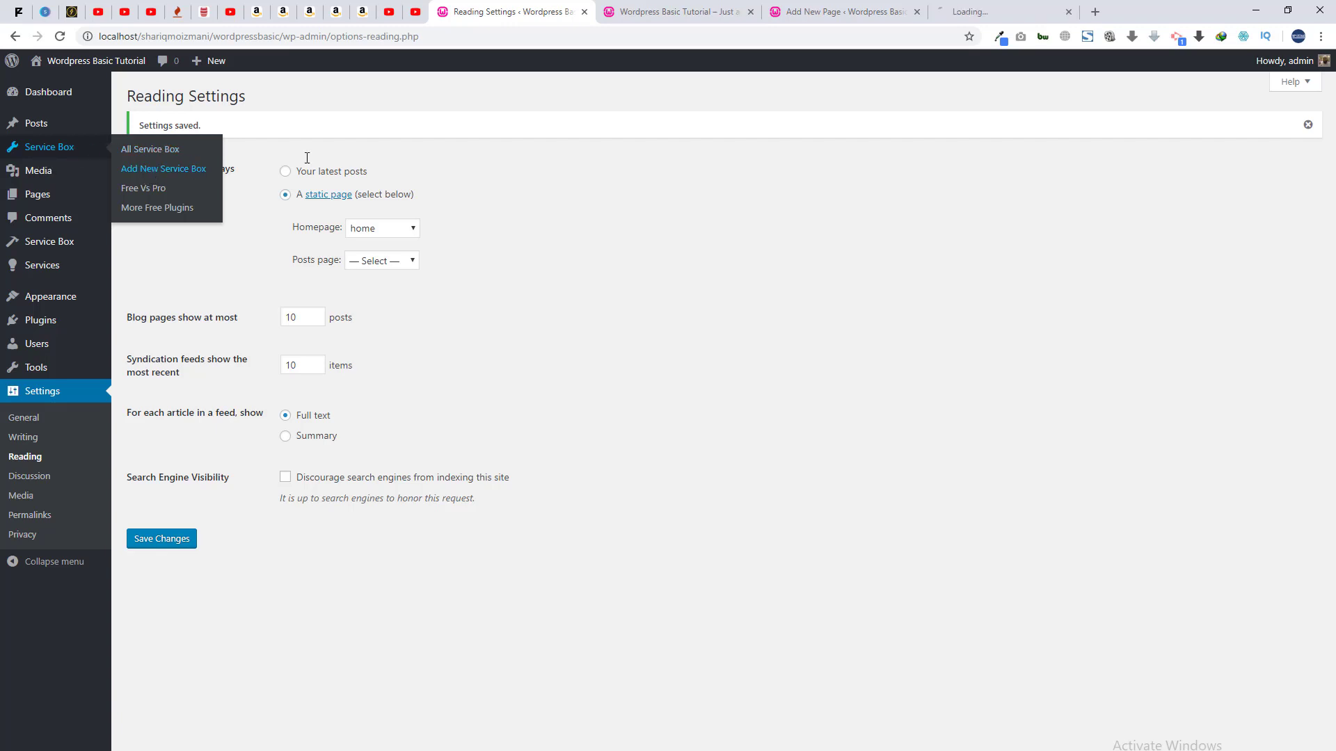
drag(951, 5, 770, 9)
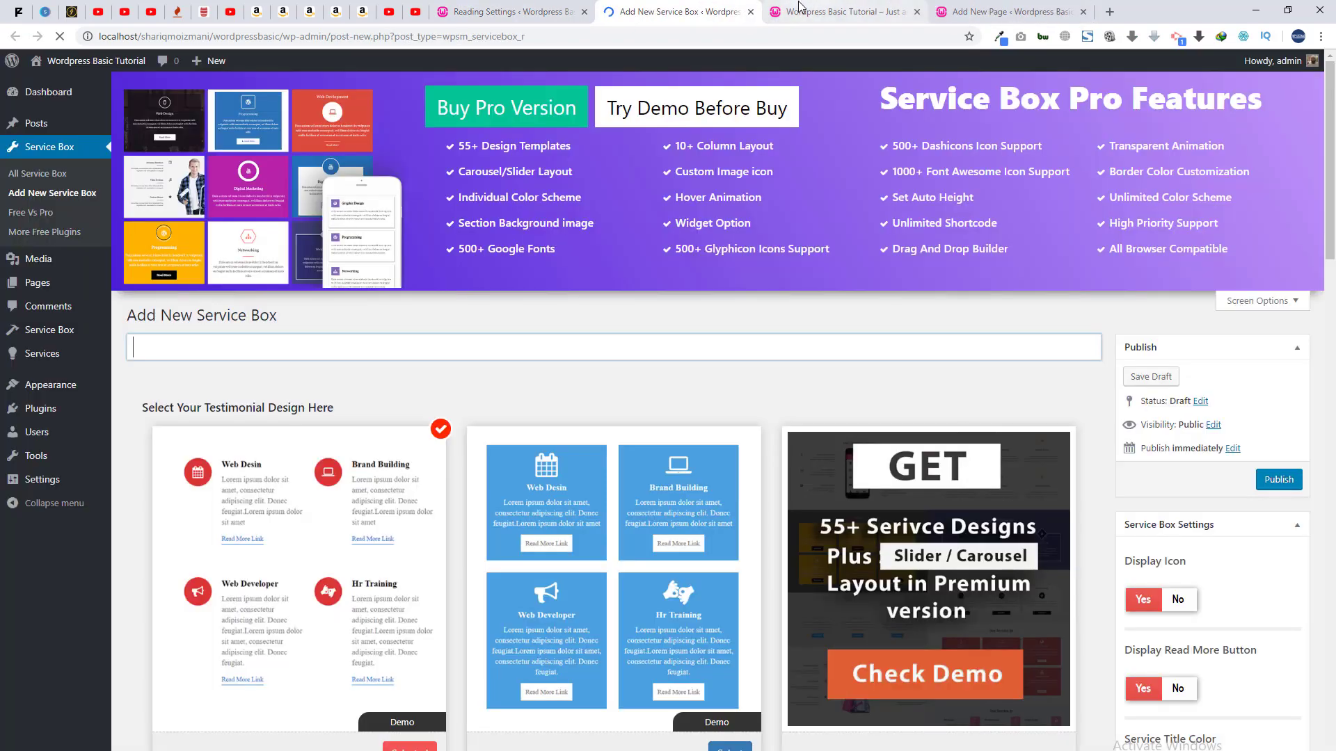
scroll(570, 356, down, 5)
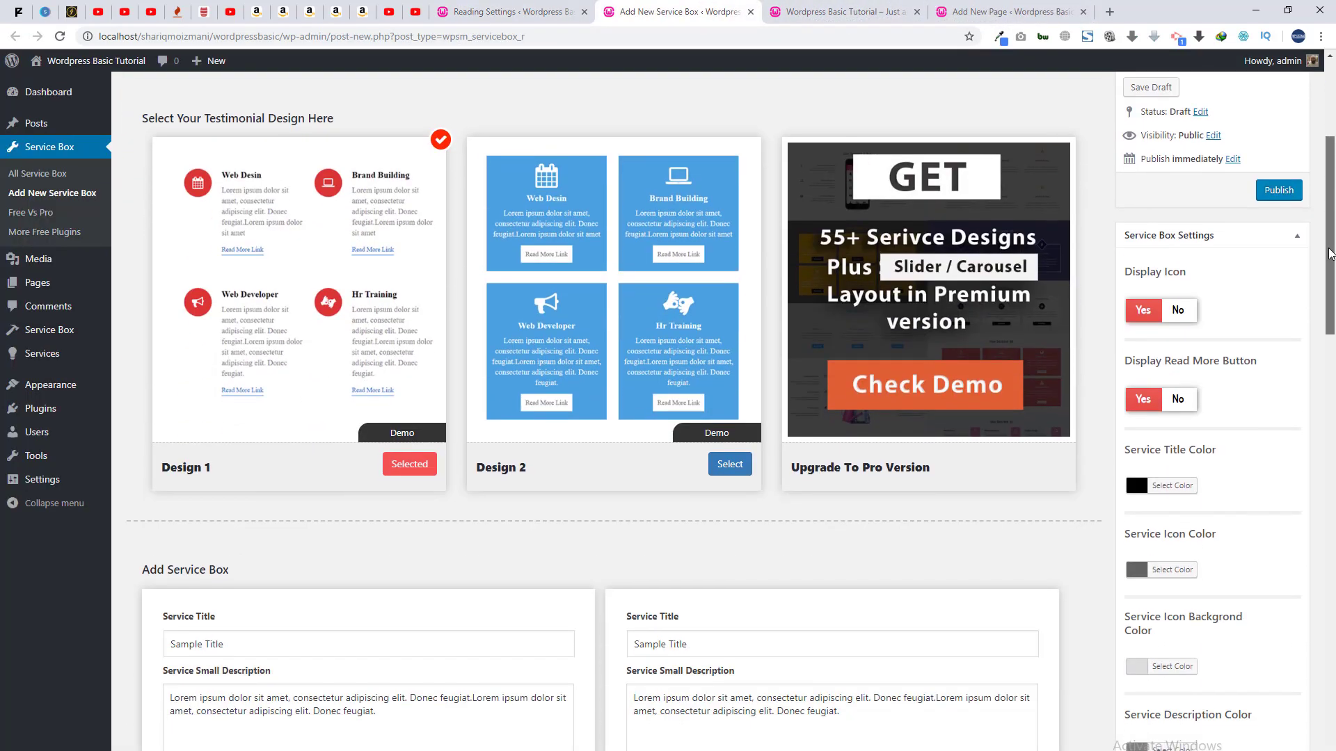
drag(1331, 248, 1330, 152)
scroll(252, 192, down, 3)
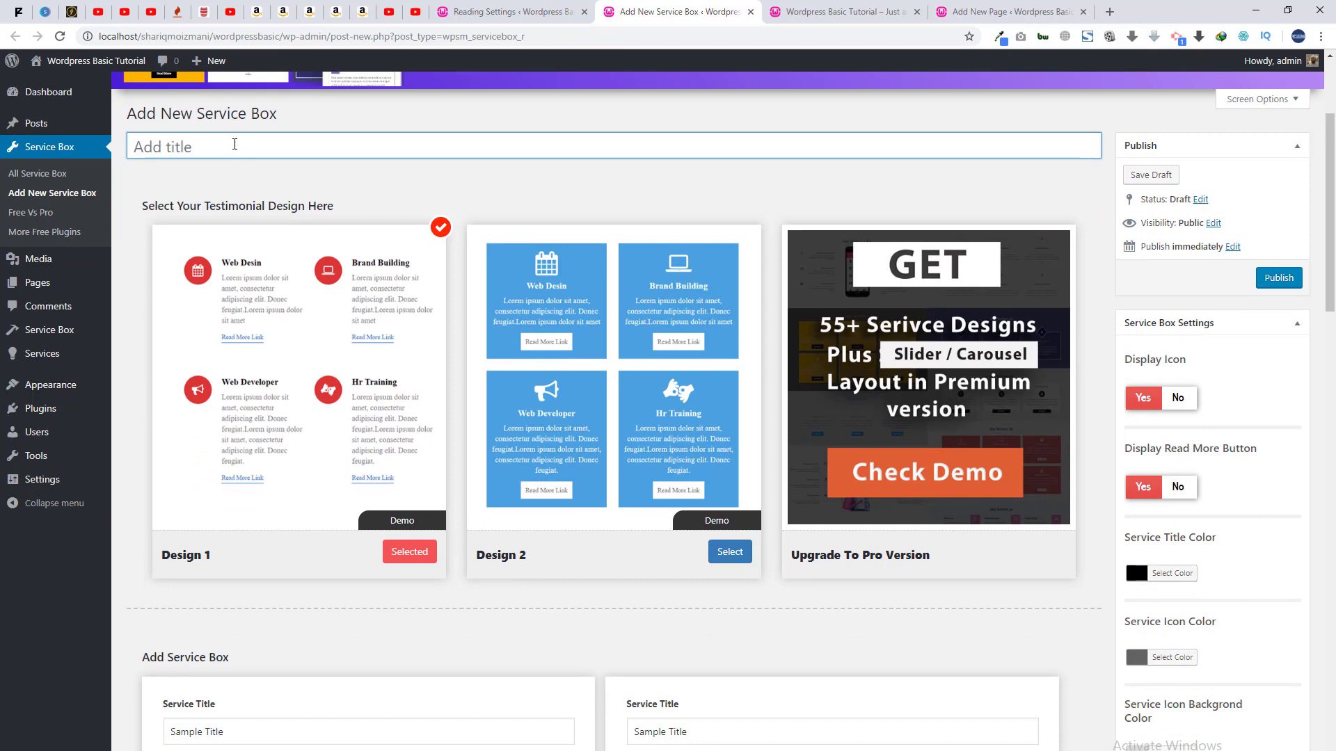
text(Home-services)
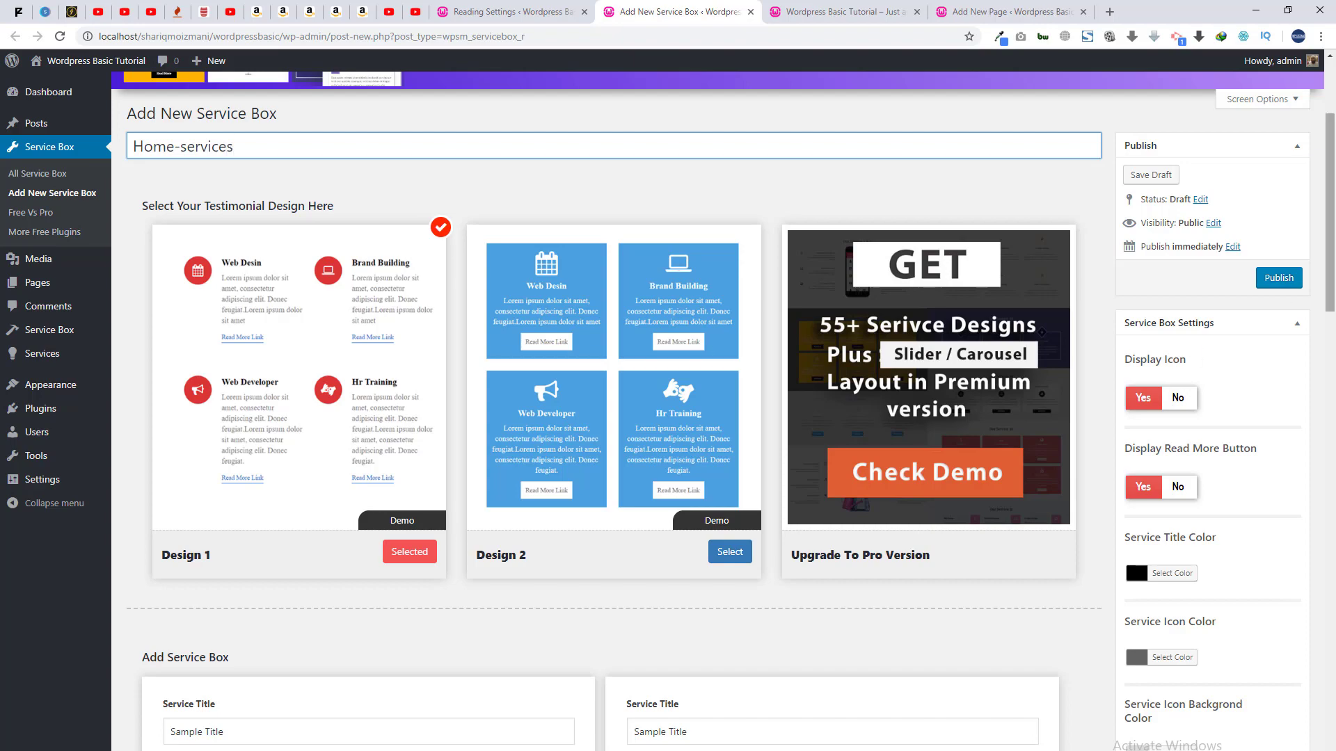
drag(1330, 170, 1332, 280)
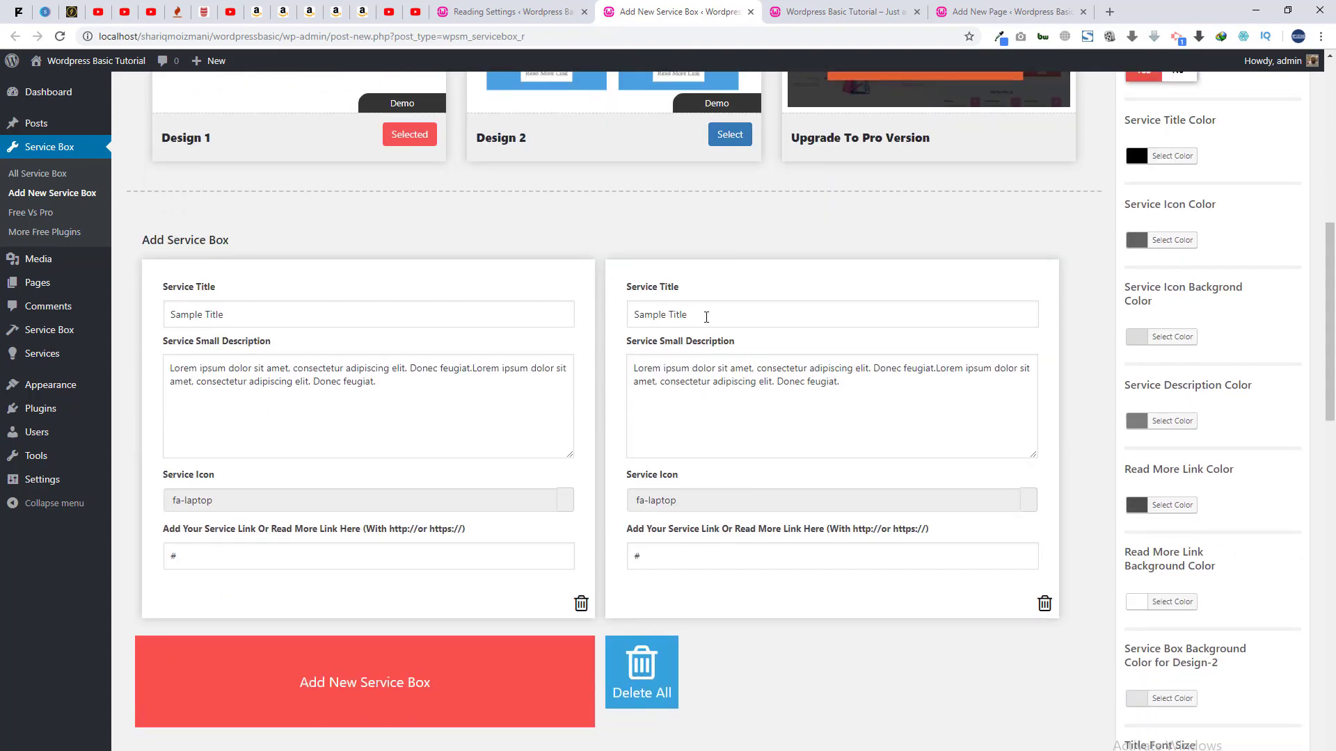
text(services)
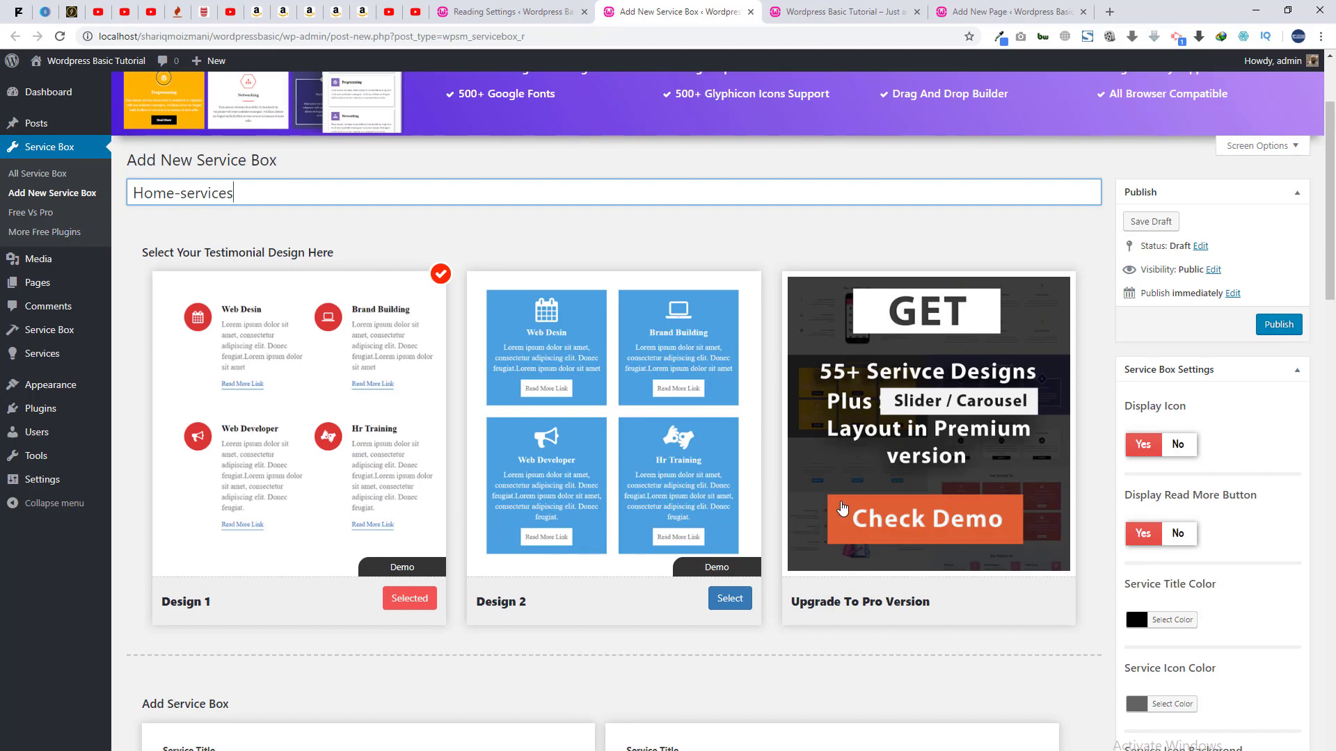
Choose Design 2 as the service box design and add a third service entry below the two sample ones
scroll(916, 377, down, 2)
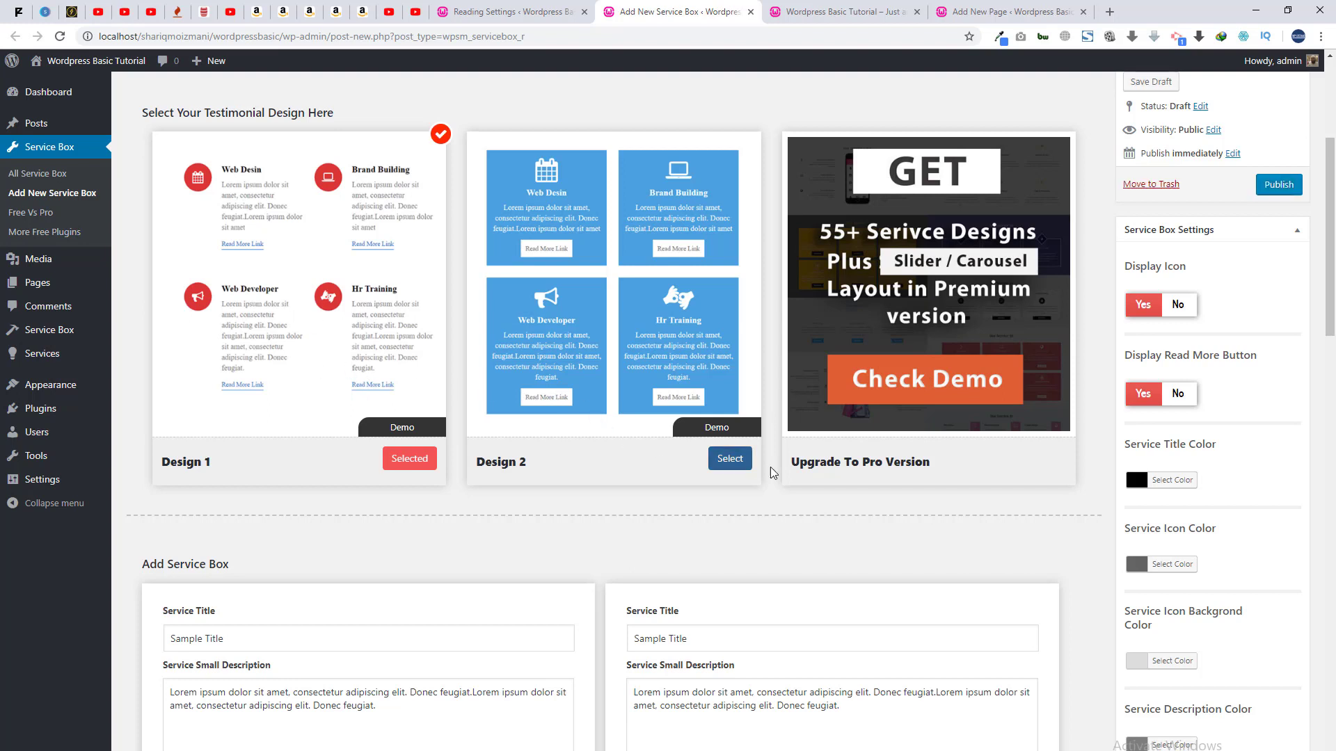
click(730, 458)
drag(1333, 270, 1330, 316)
click(307, 304)
scroll(298, 465, down, 3)
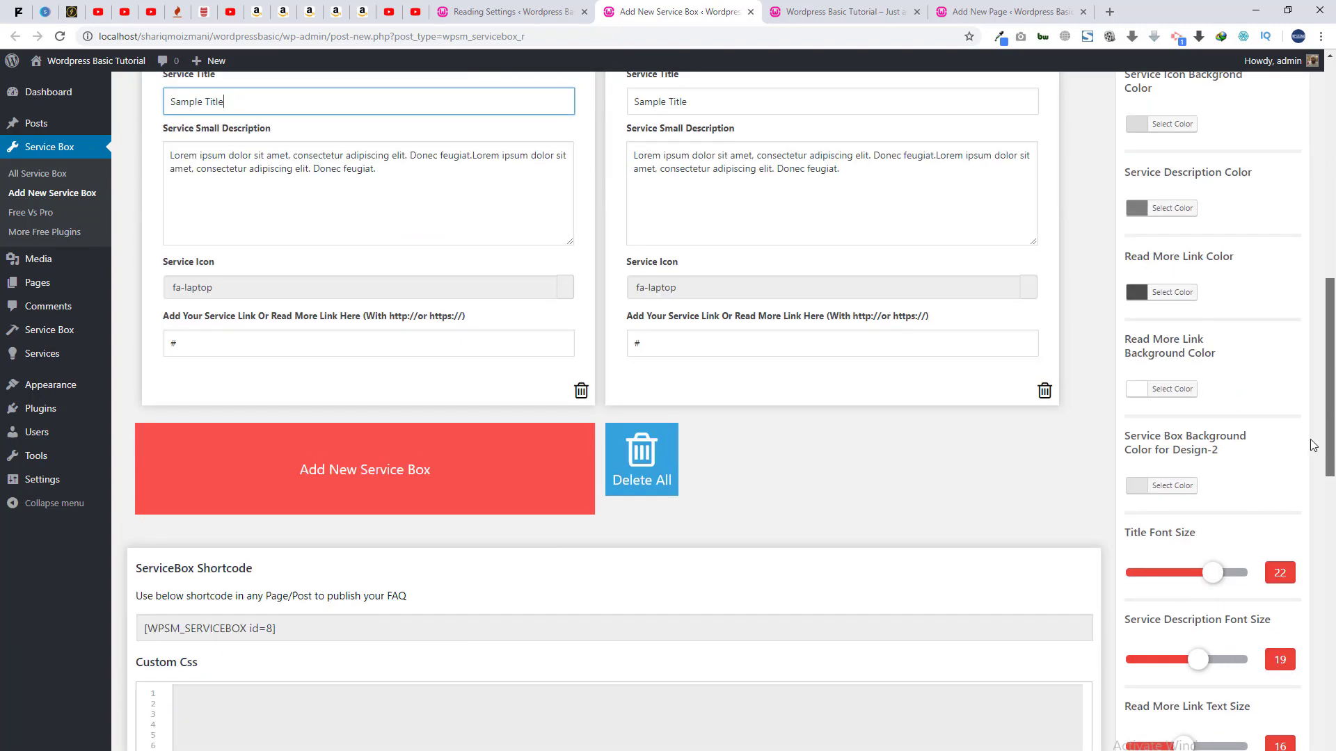
click(296, 466)
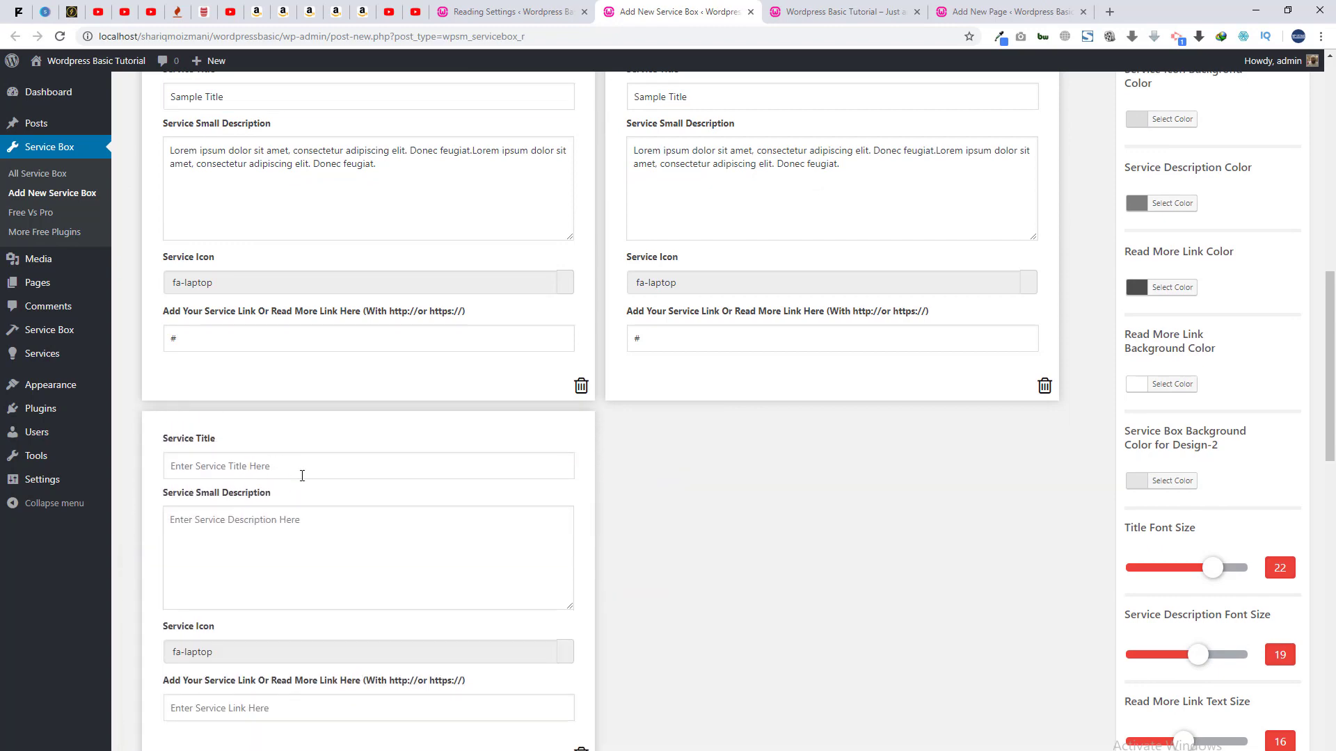
Copy the first service's title, "Sample Title", into the third service's title
scroll(301, 476, up, 7)
scroll(1092, 416, down, 7)
scroll(1121, 338, up, 4)
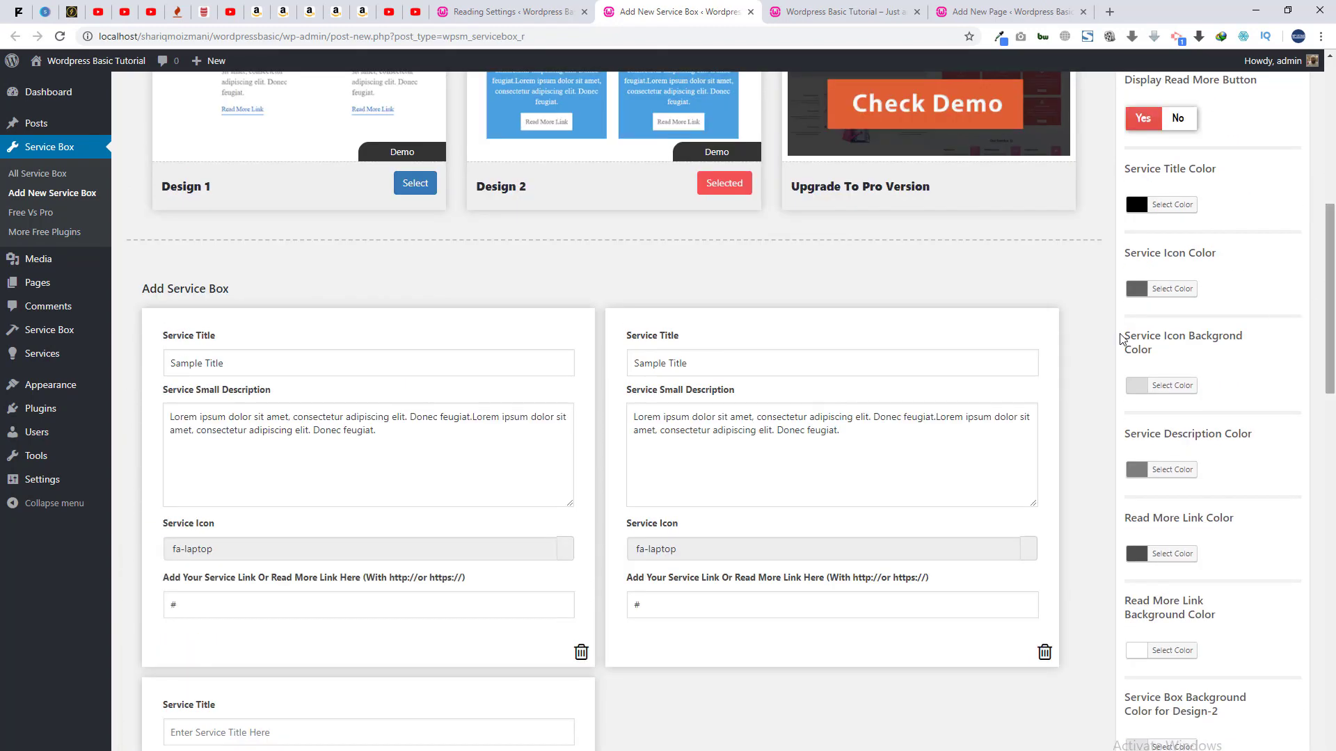
triple_click(201, 363)
key(ctrl+c)
scroll(1318, 427, down, 4)
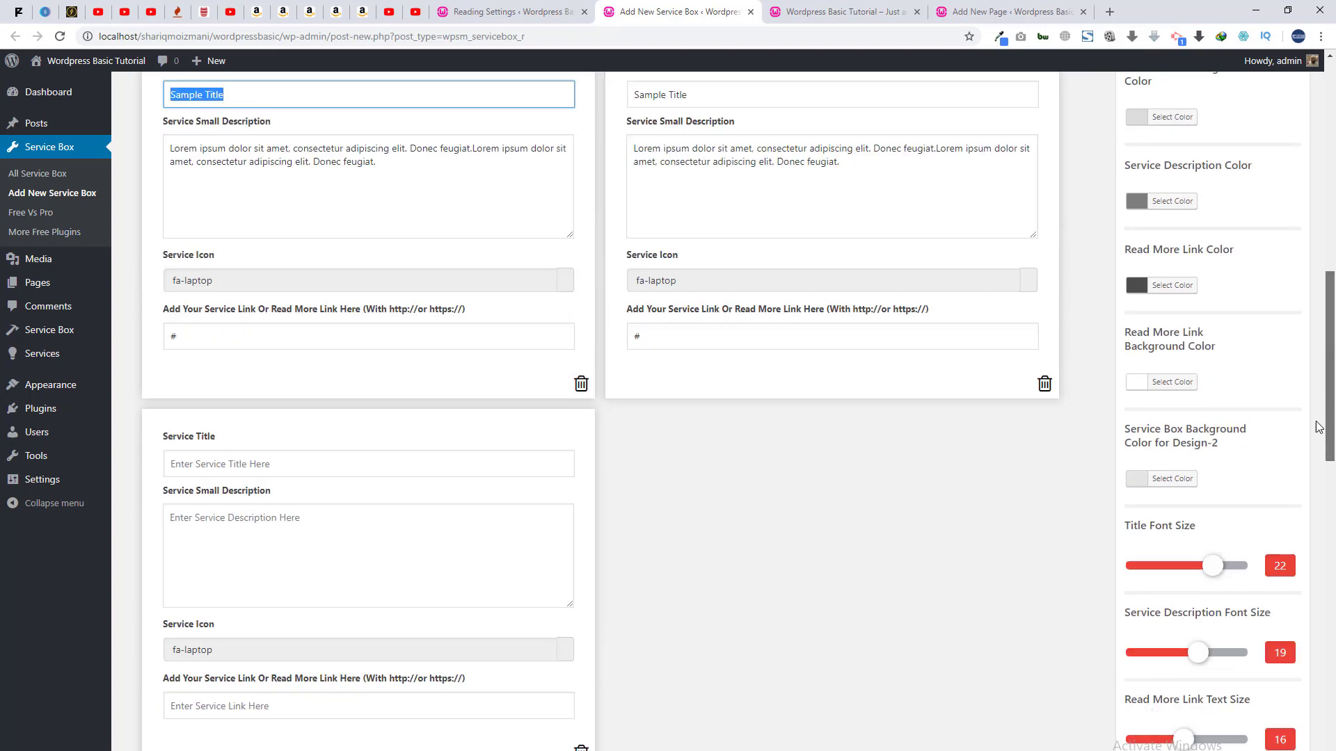
click(188, 427)
key(ctrl+v)
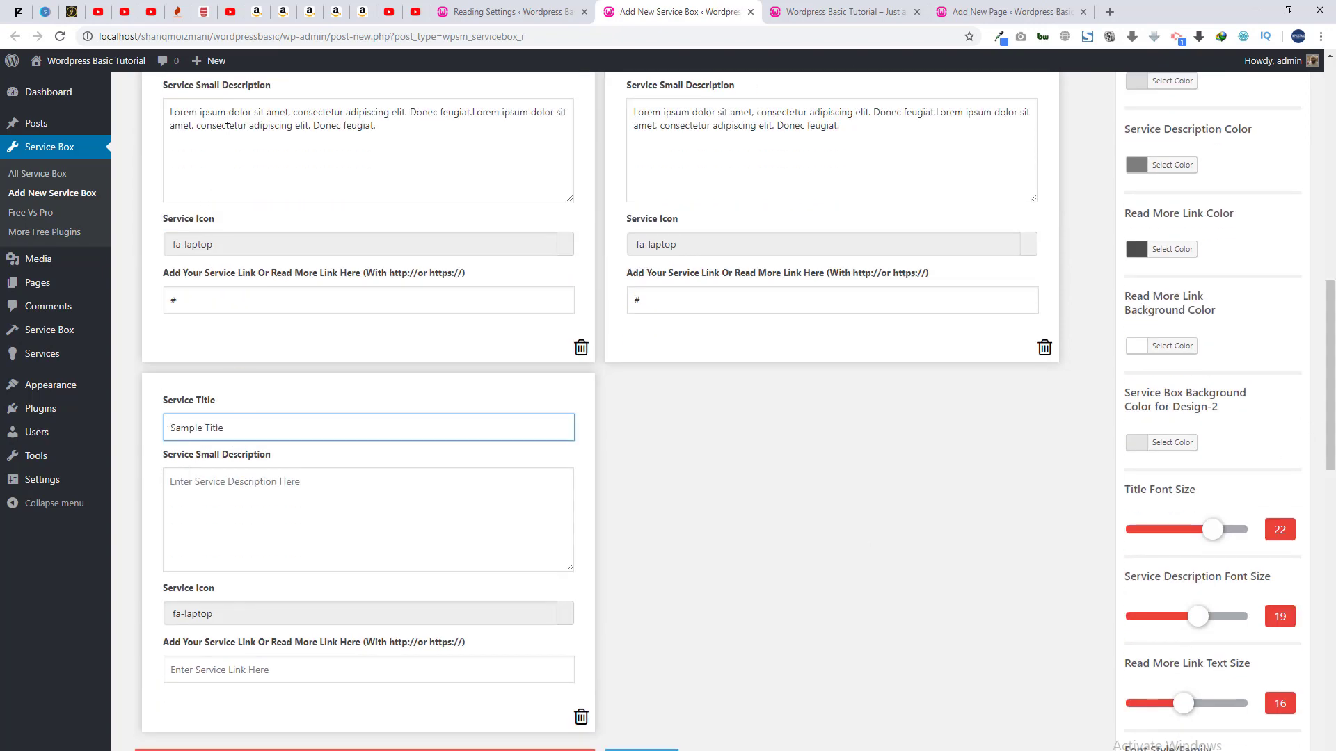
Copy the first service's lorem ipsum description into the third service's small description
triple_click(227, 118)
key(ctrl+c)
click(229, 516)
key(ctrl+v)
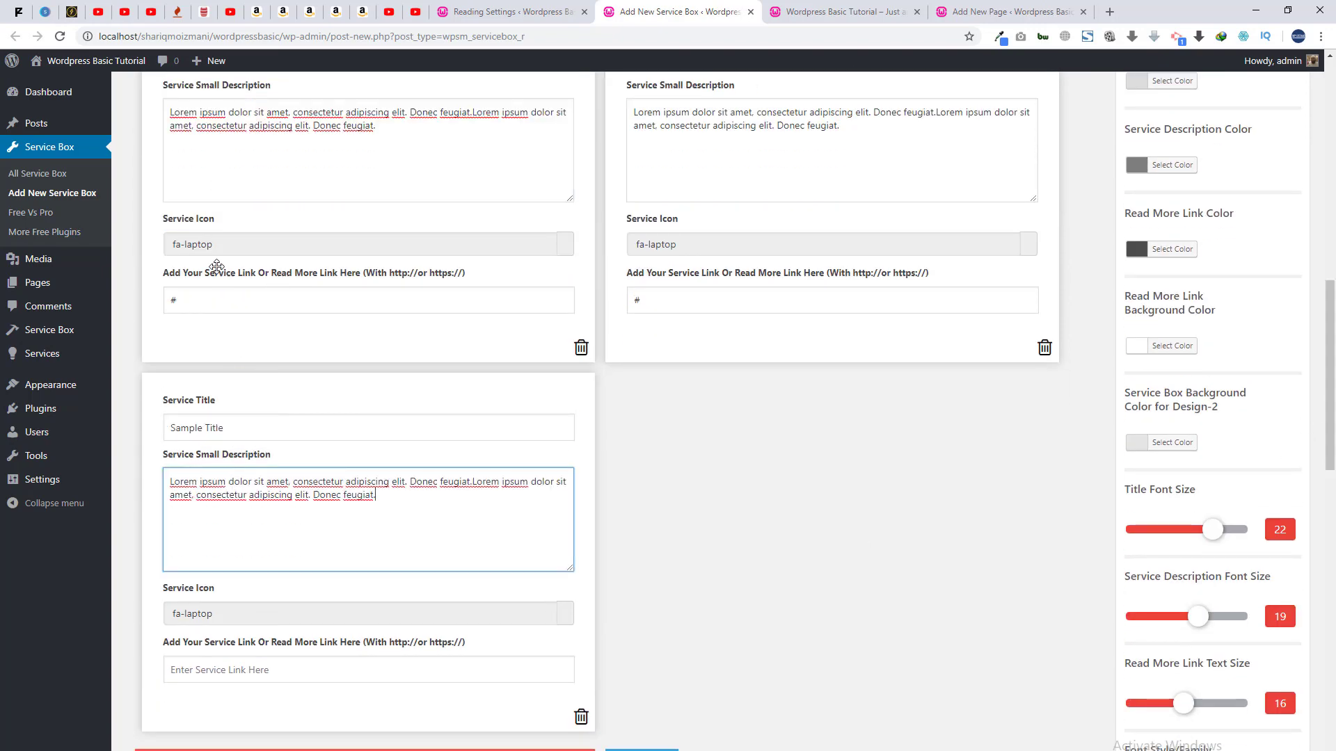
Try to pick a different icon from the icon list for the third service, and close the list
click(206, 622)
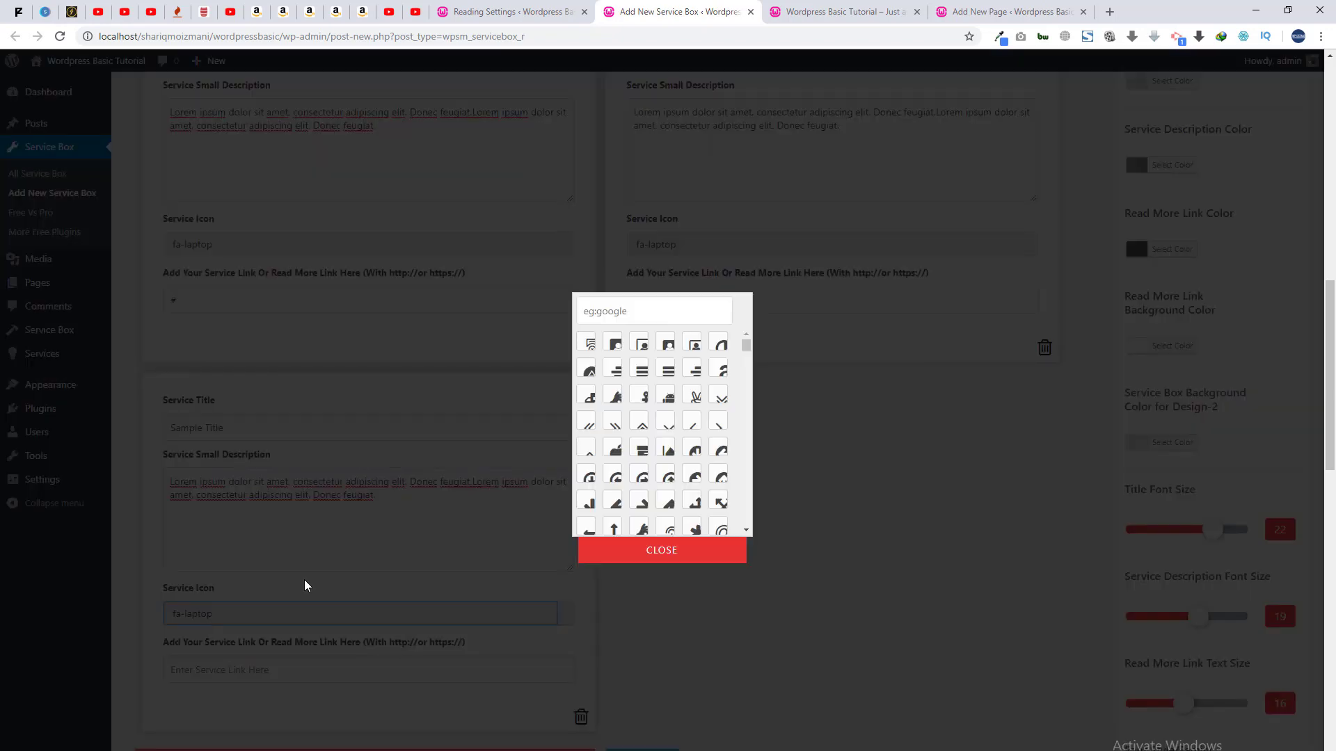
scroll(654, 417, down, 5)
click(639, 410)
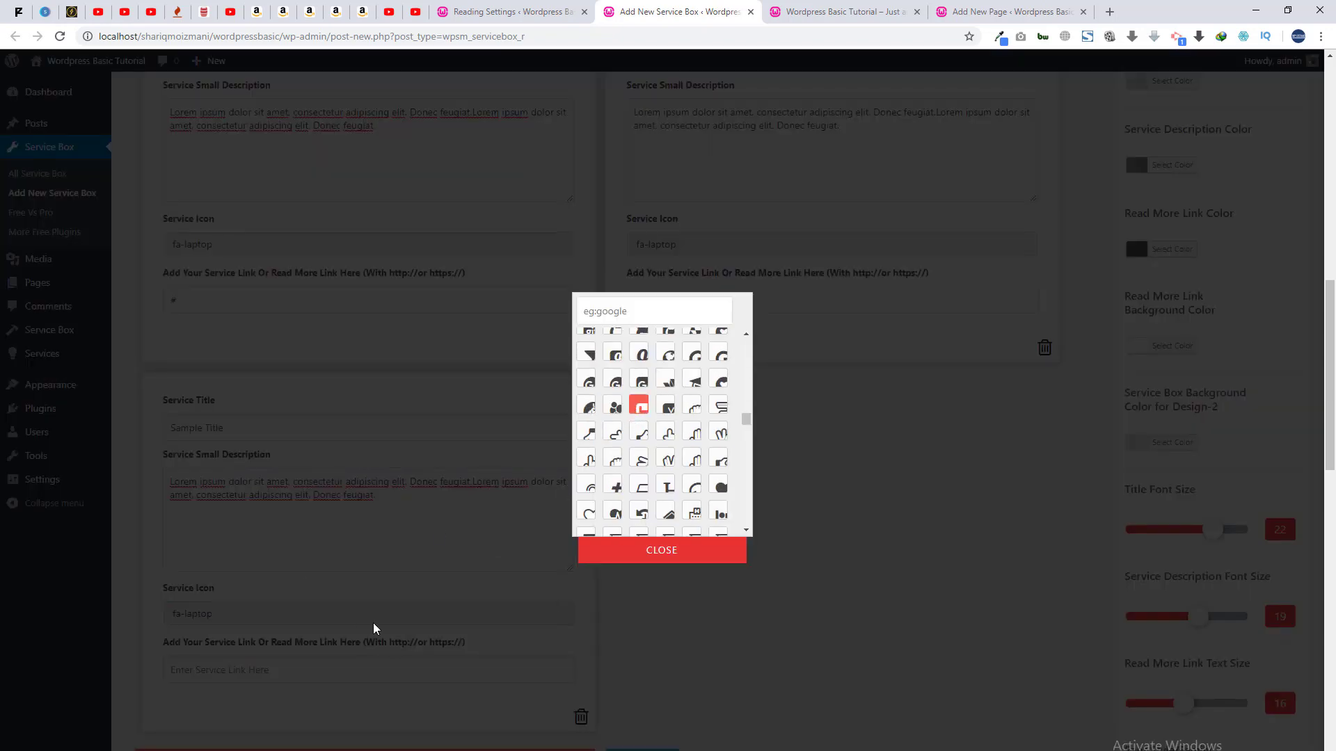
click(640, 553)
click(215, 615)
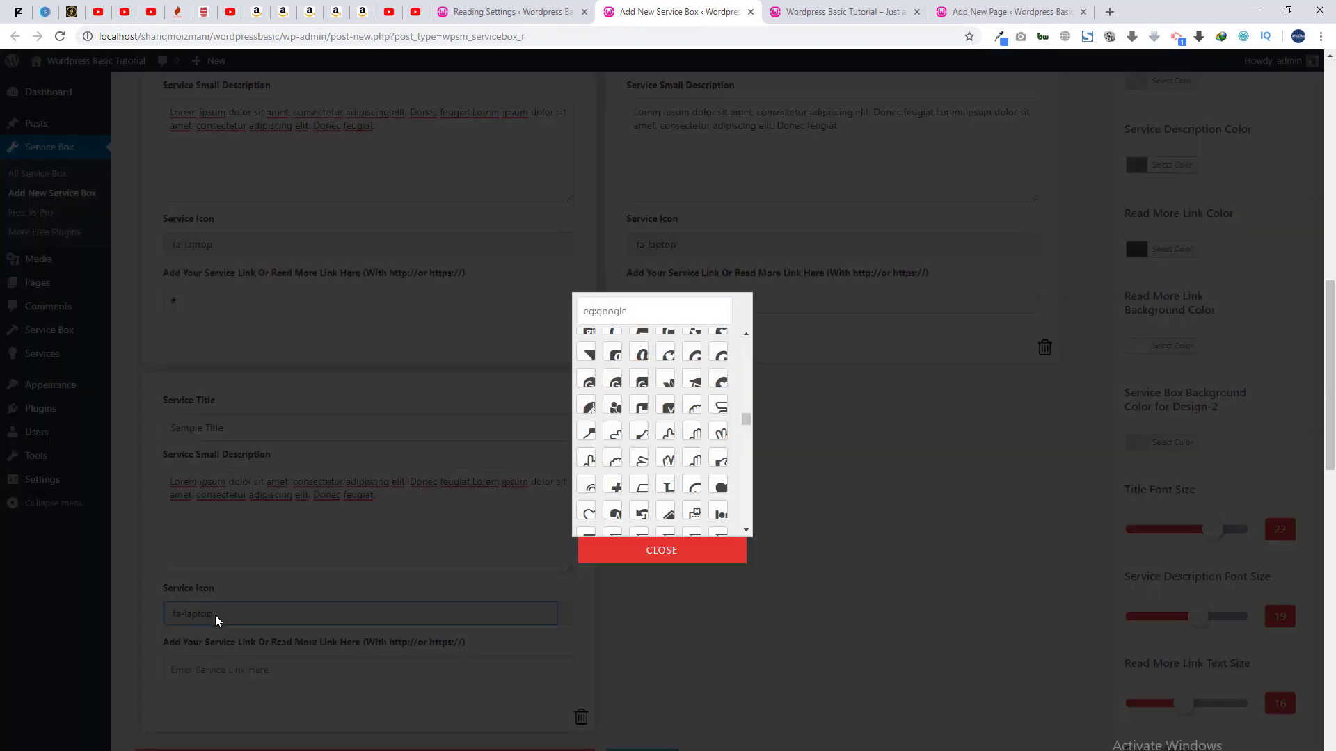
key(Escape)
click(234, 621)
click(608, 315)
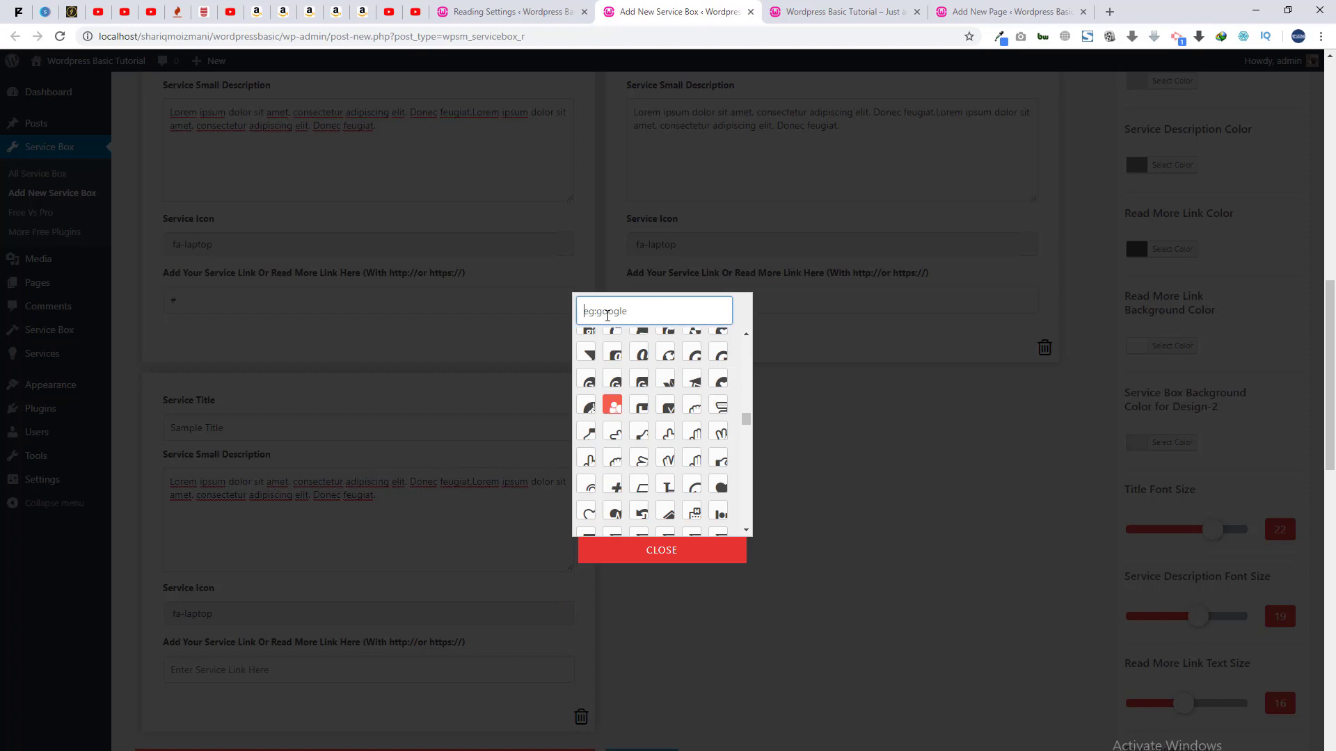
click(617, 402)
scroll(613, 417, down, 10)
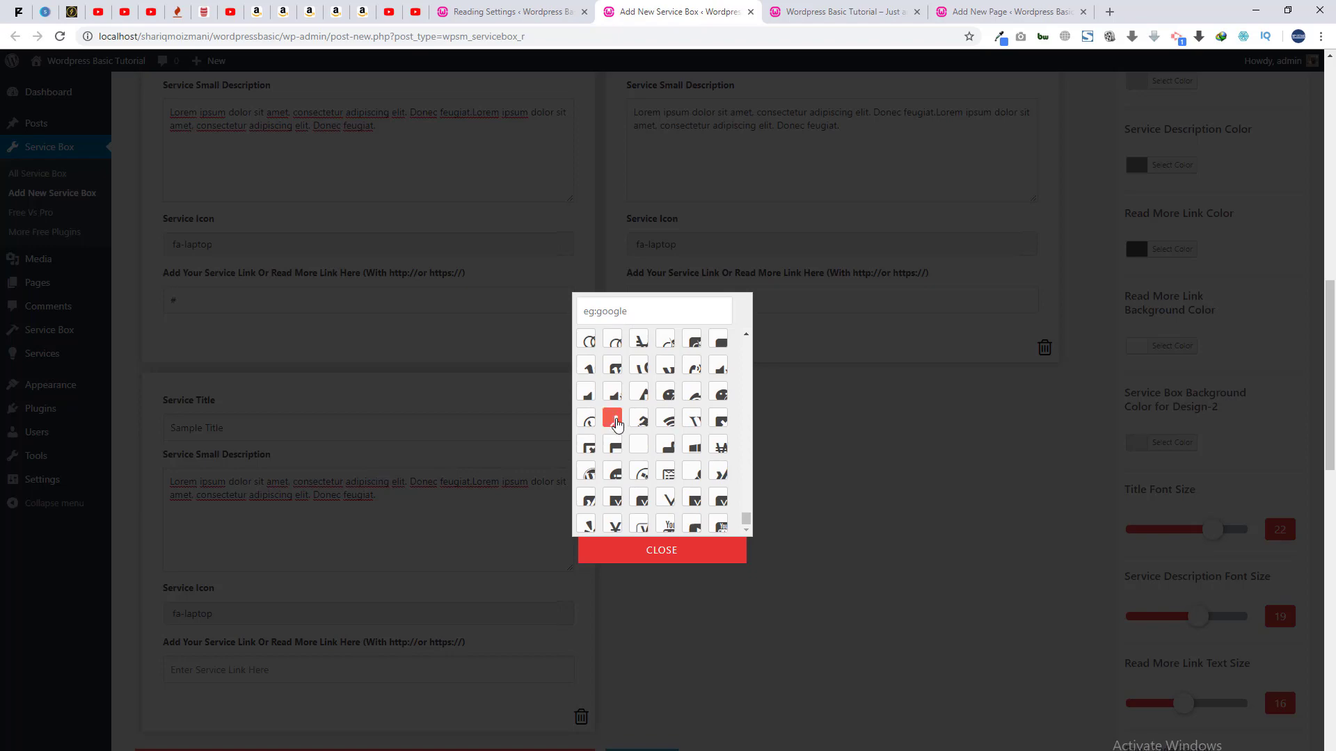
click(594, 551)
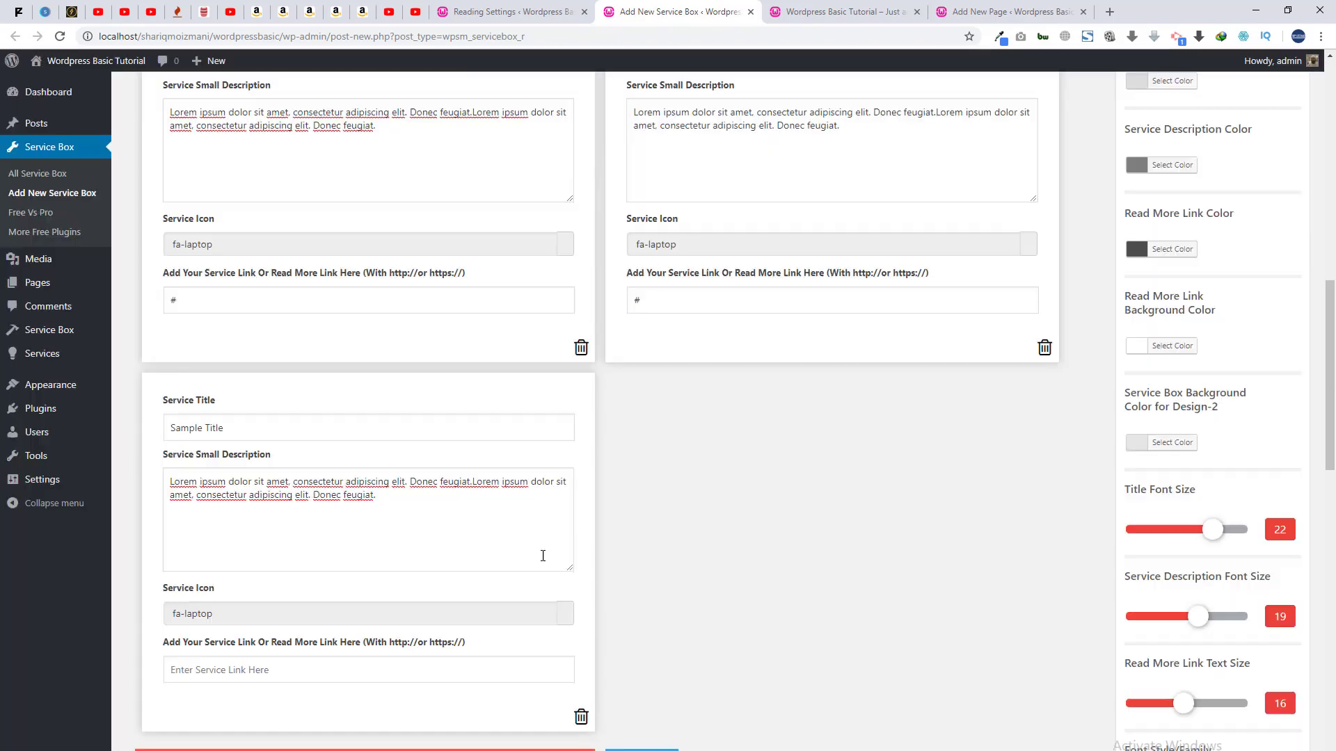
click(195, 619)
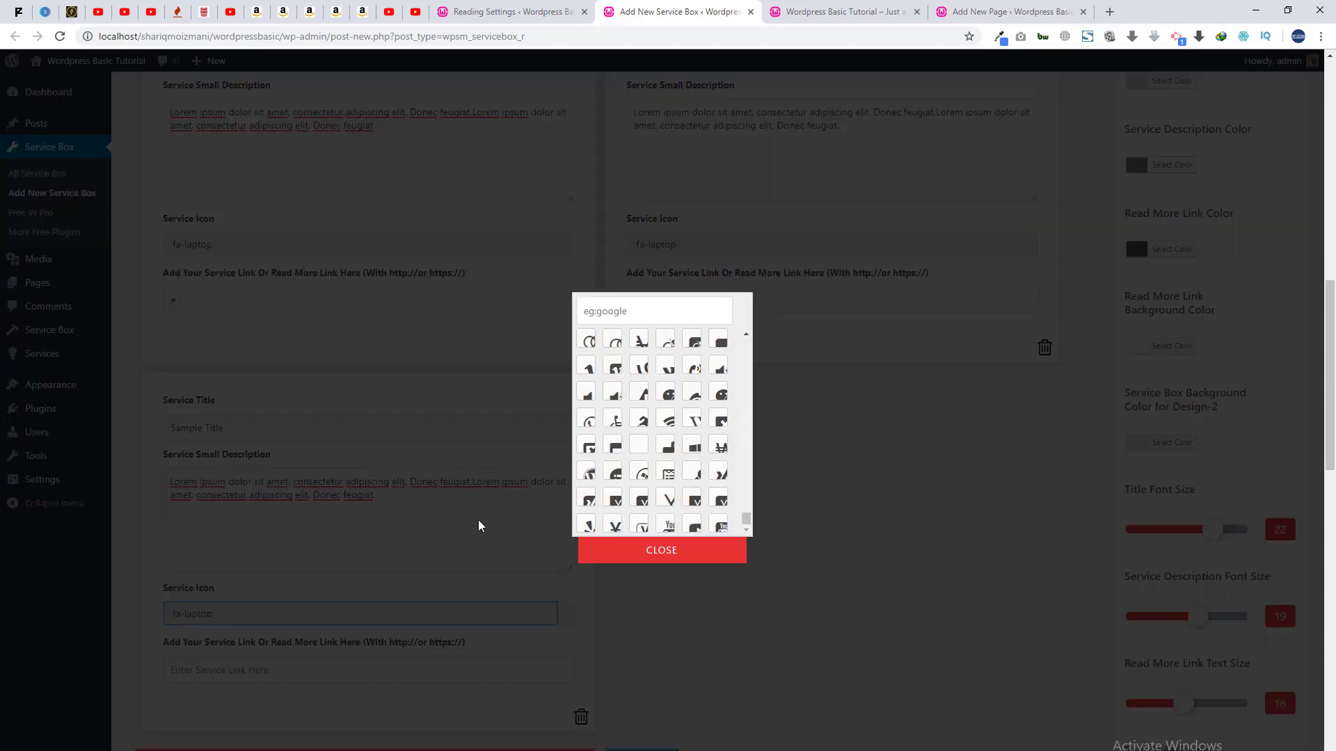
click(629, 553)
Set the third service's read more link to "#" and add a fourth service entry
click(264, 665)
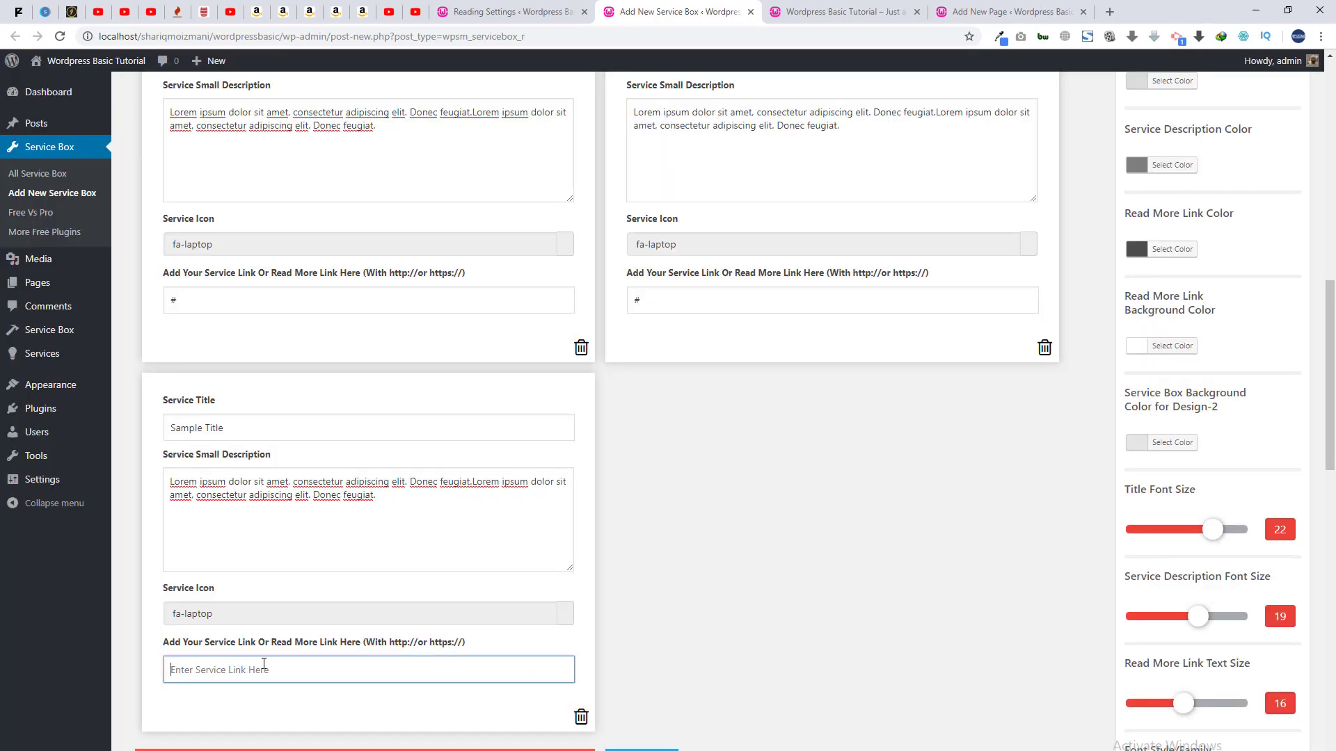
text(#)
scroll(796, 427, up, 6)
scroll(765, 424, down, 13)
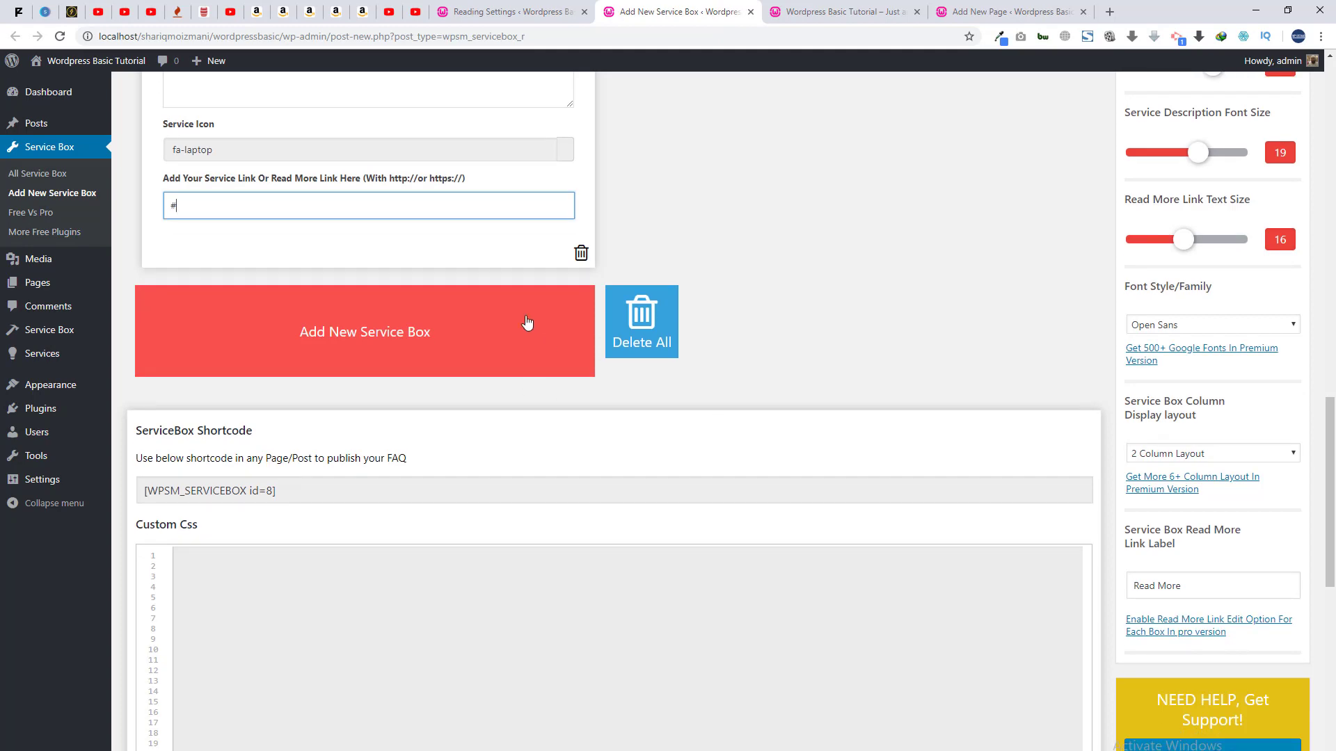
click(527, 322)
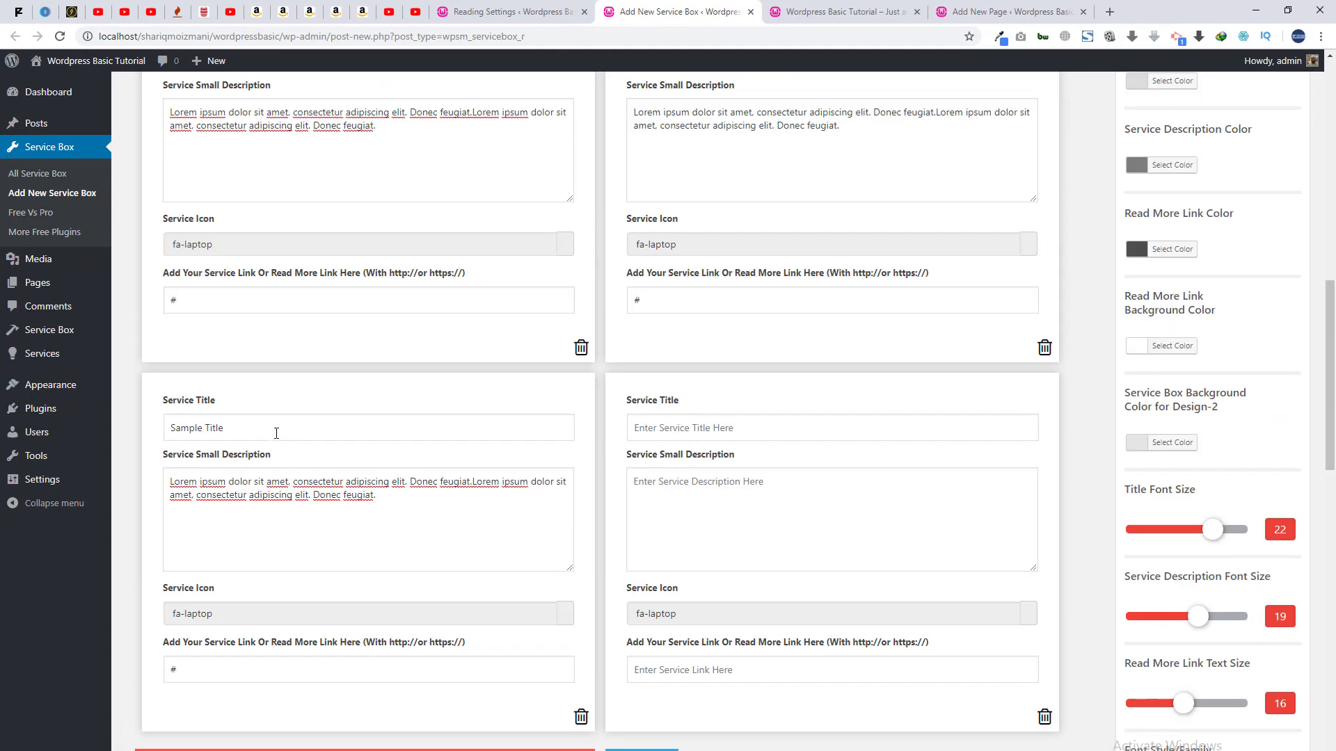
Fill in the fourth service's title and small description with copies of the third service's texts
drag(276, 432, 169, 428)
key(ctrl+c)
click(773, 428)
key(ctrl+v)
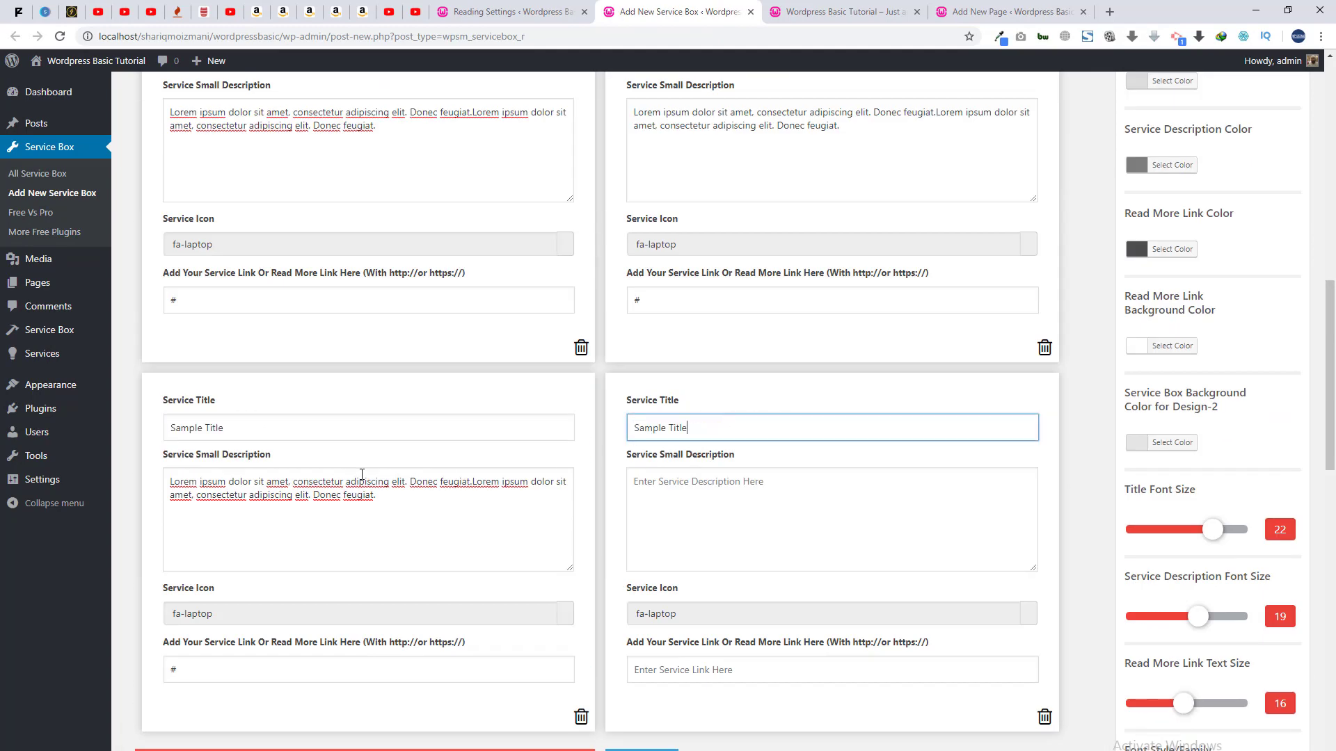
click(362, 474)
key(ctrl+a)
key(ctrl+c)
click(722, 504)
key(ctrl+v)
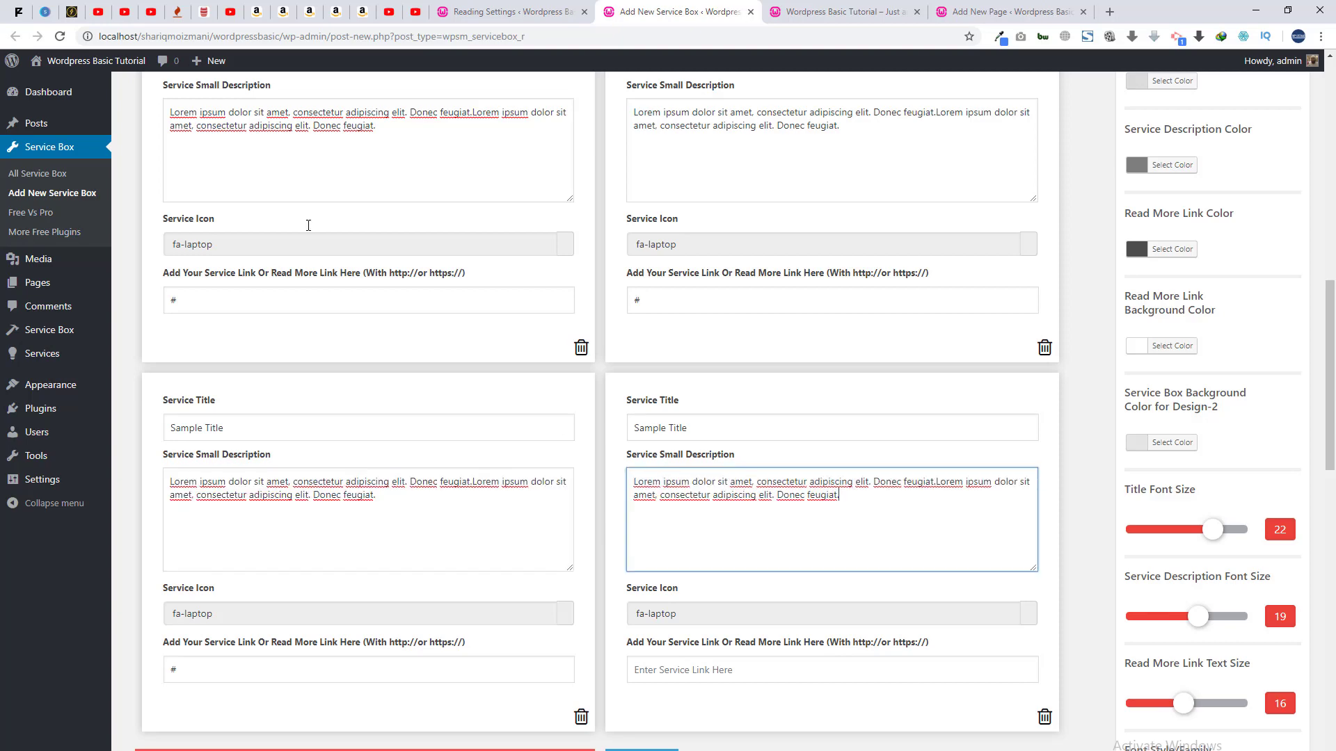
Number the four service titles in order as "Sample Title 1", "Sample Title 2", "Sample Title 3" and "Sample Title 4"
scroll(288, 190, up, 7)
click(259, 524)
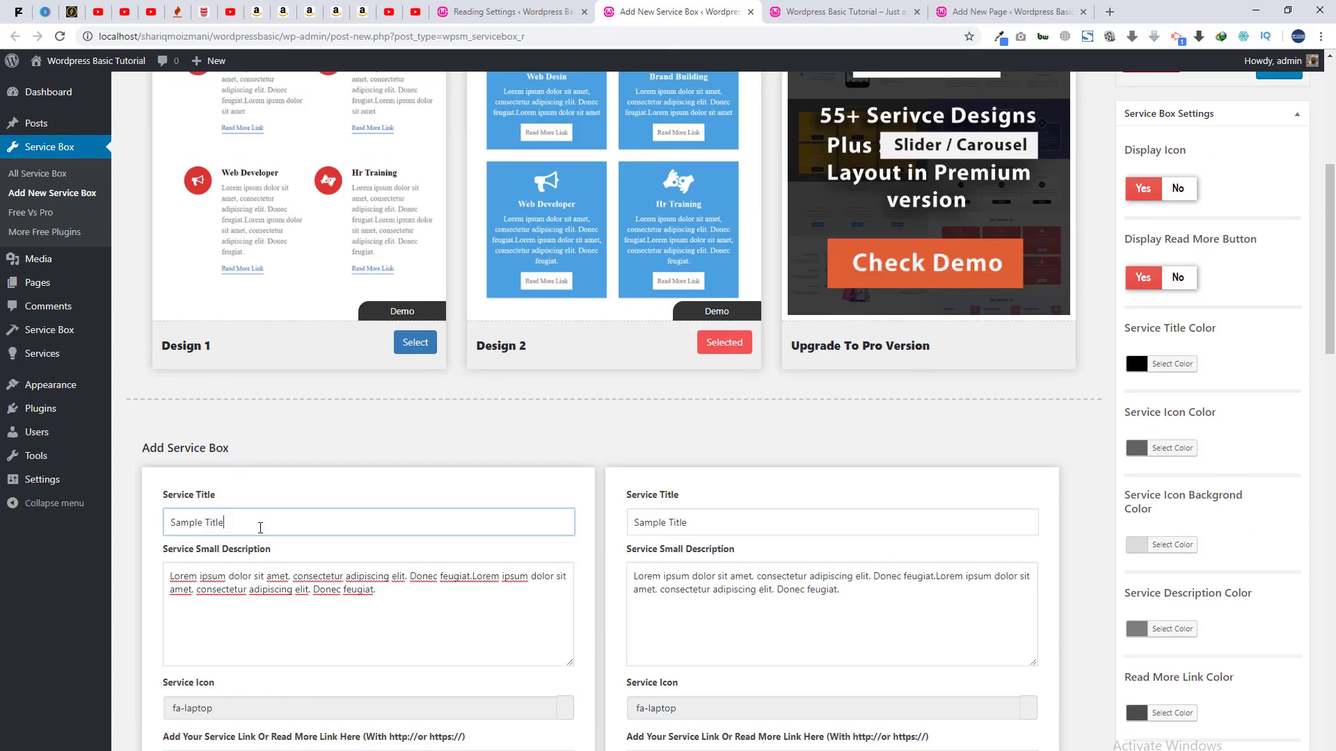
text(1)
click(710, 529)
text(2)
scroll(545, 538, down, 6)
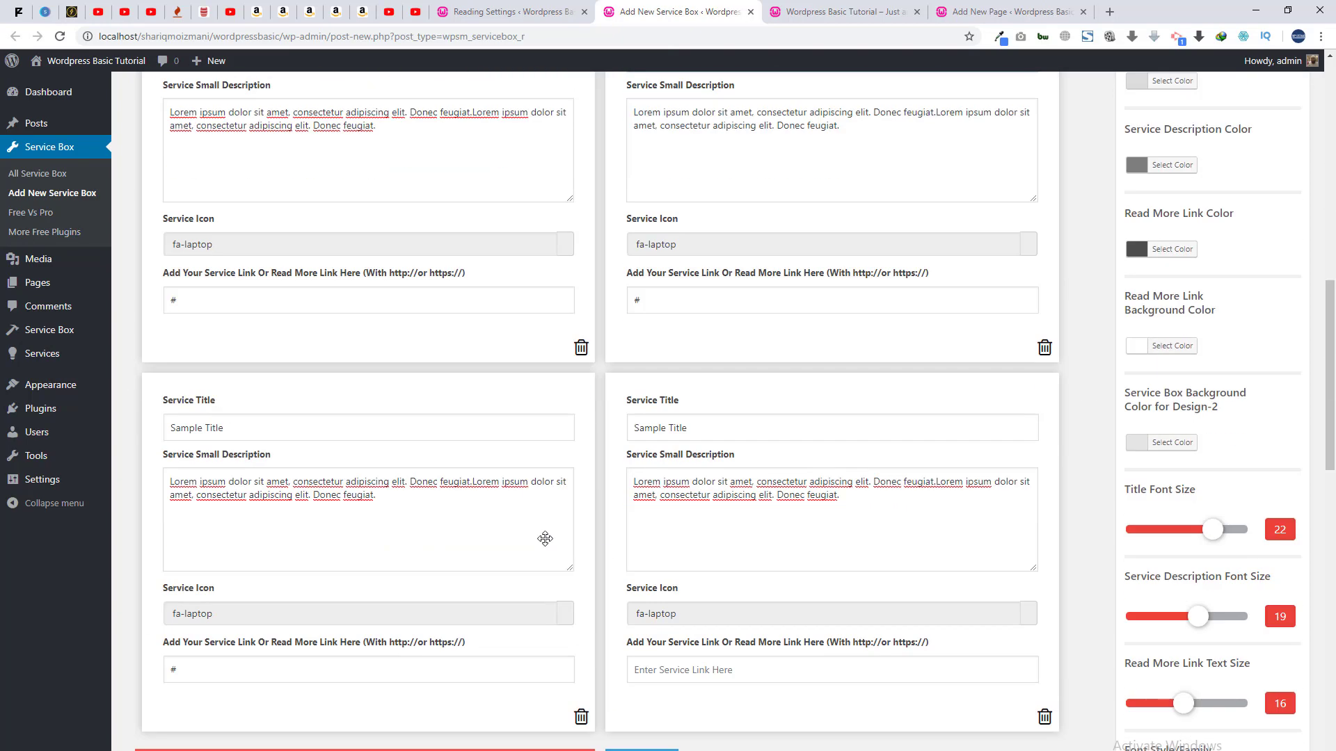
click(234, 425)
text(3)
click(735, 433)
text(4)
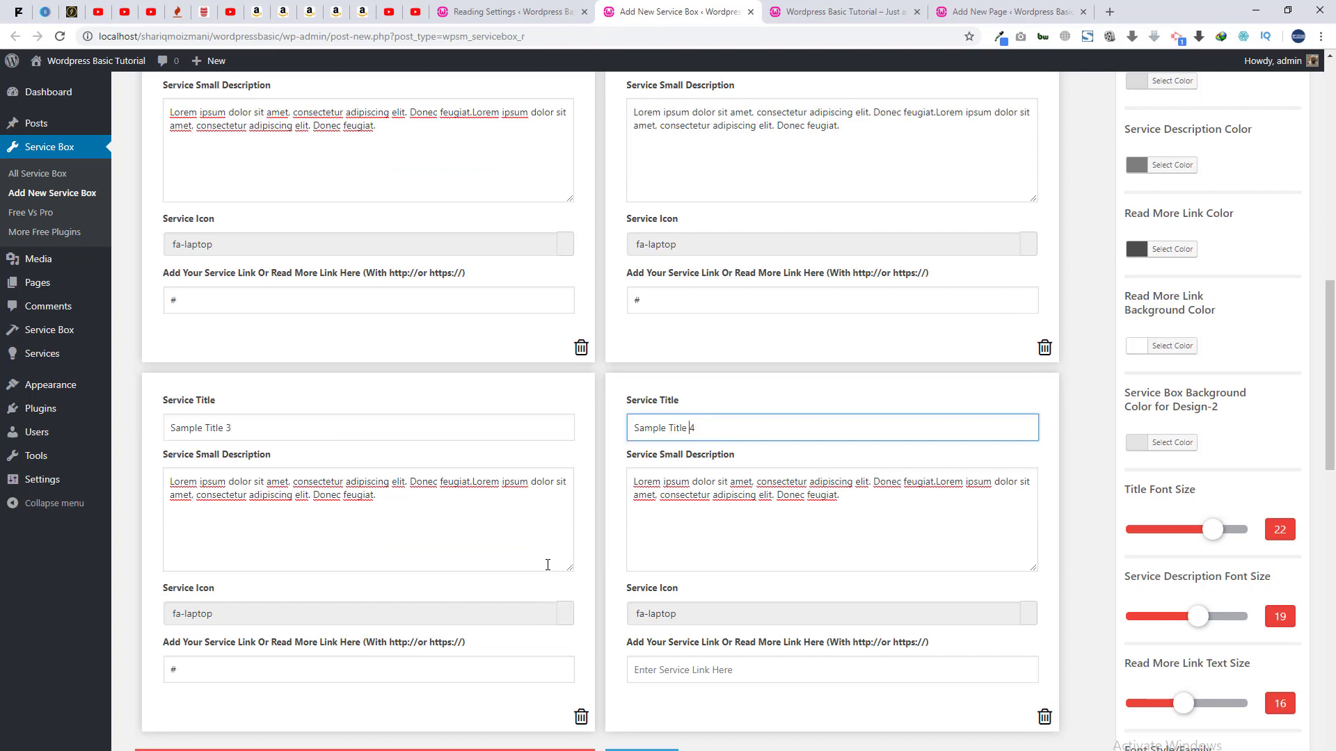
Search the icon list for "wordpress" and try to assign the WordPress icon to the third service
click(211, 617)
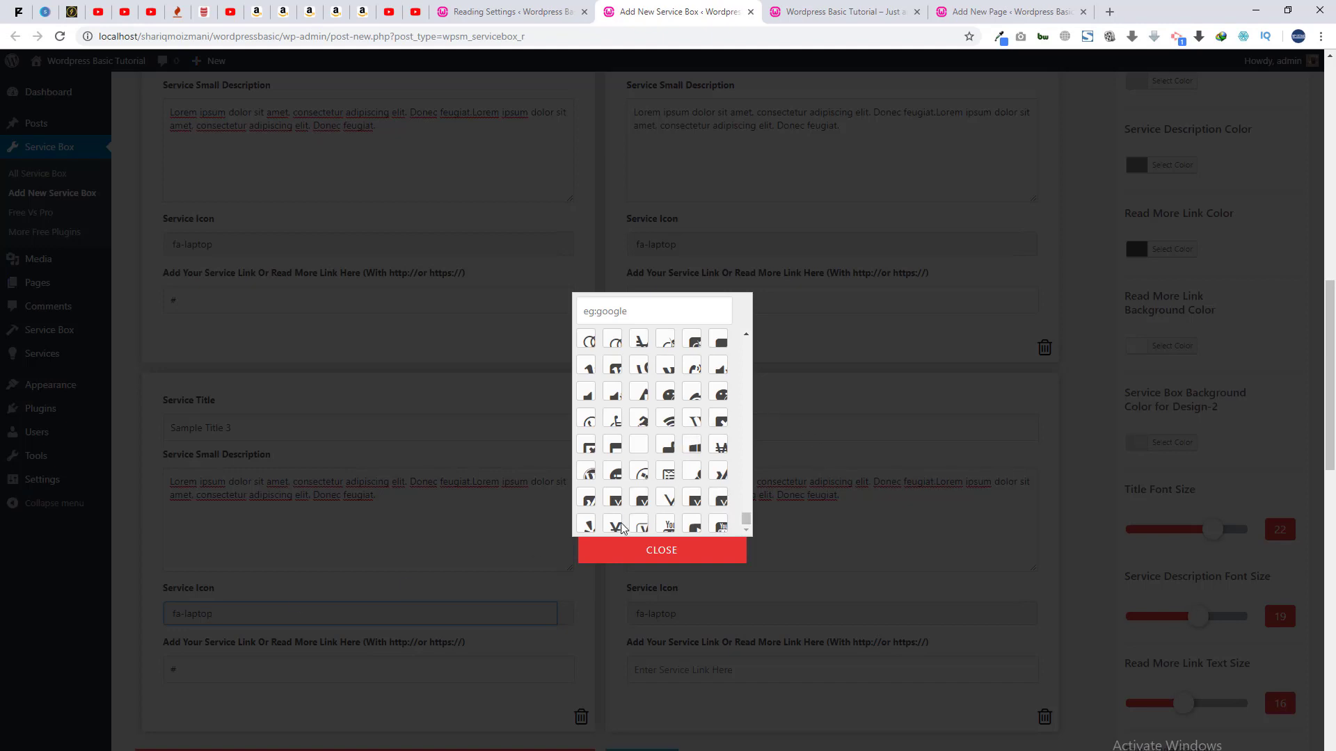
click(586, 471)
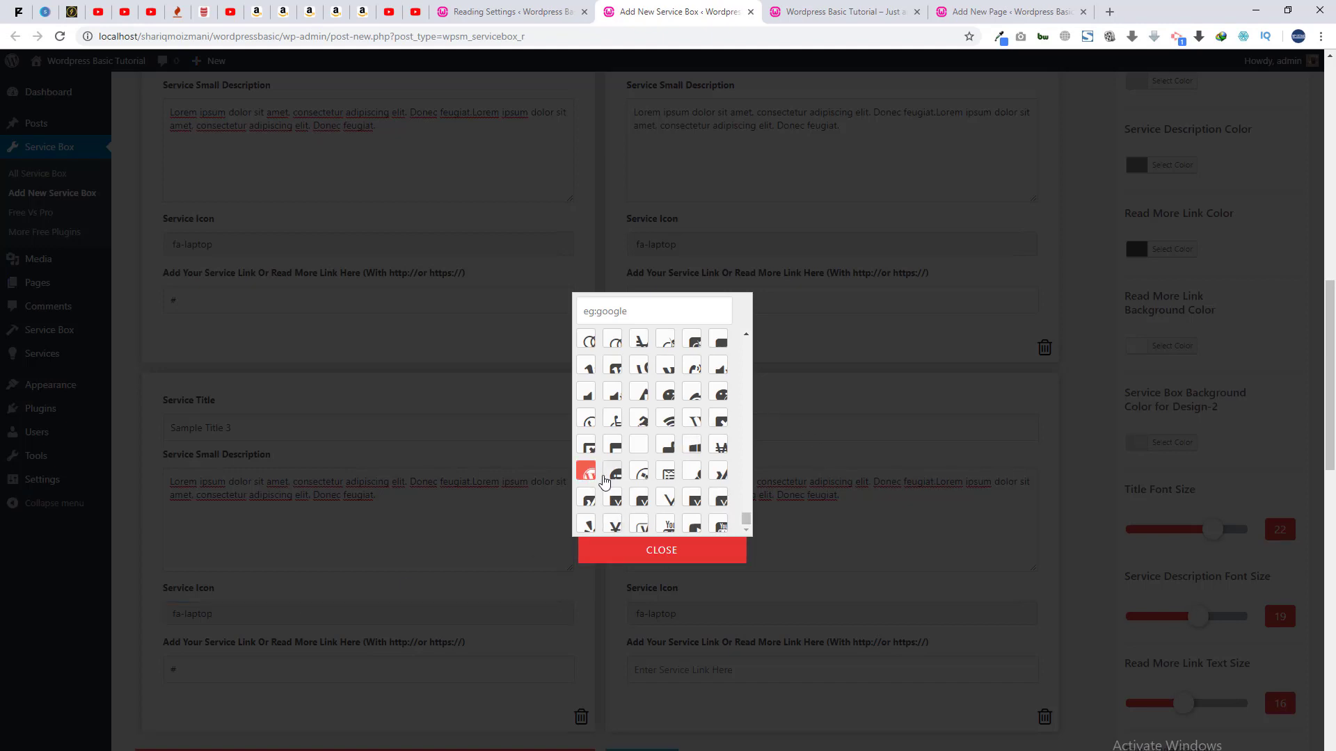
click(618, 311)
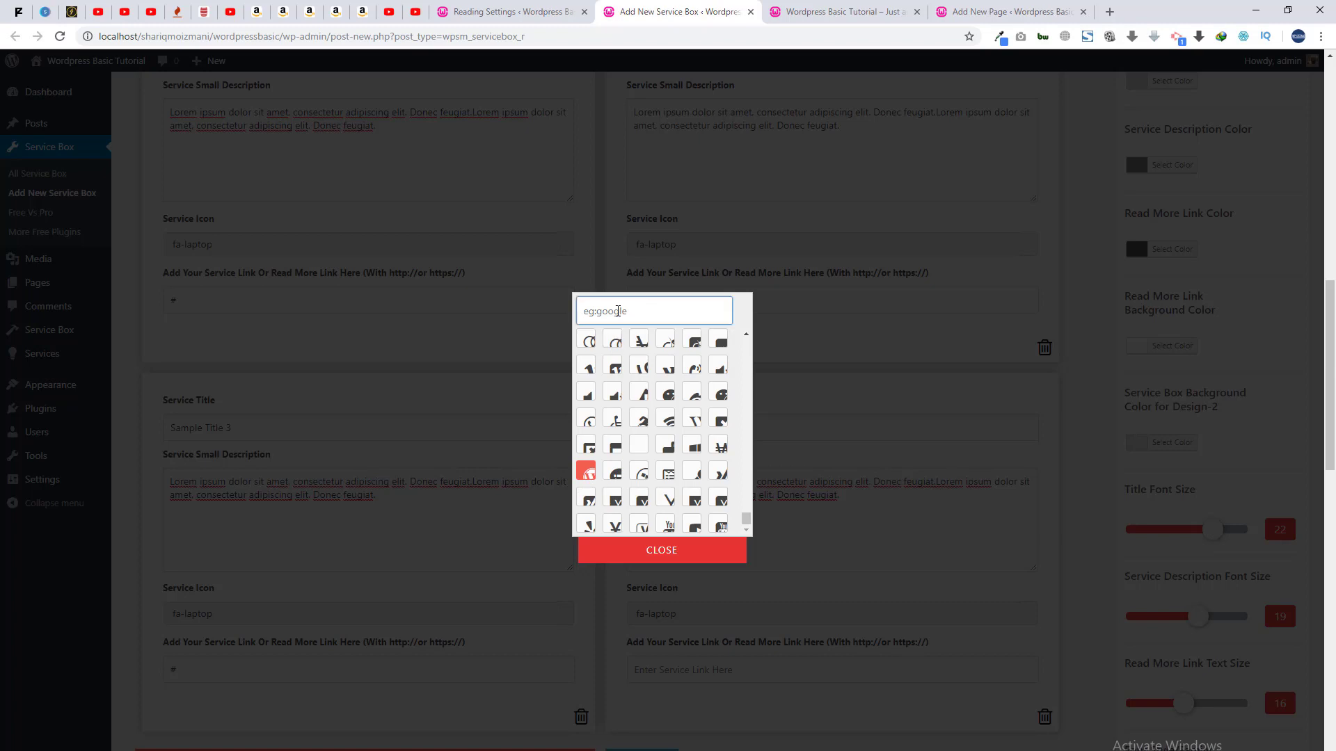
text(wopr)
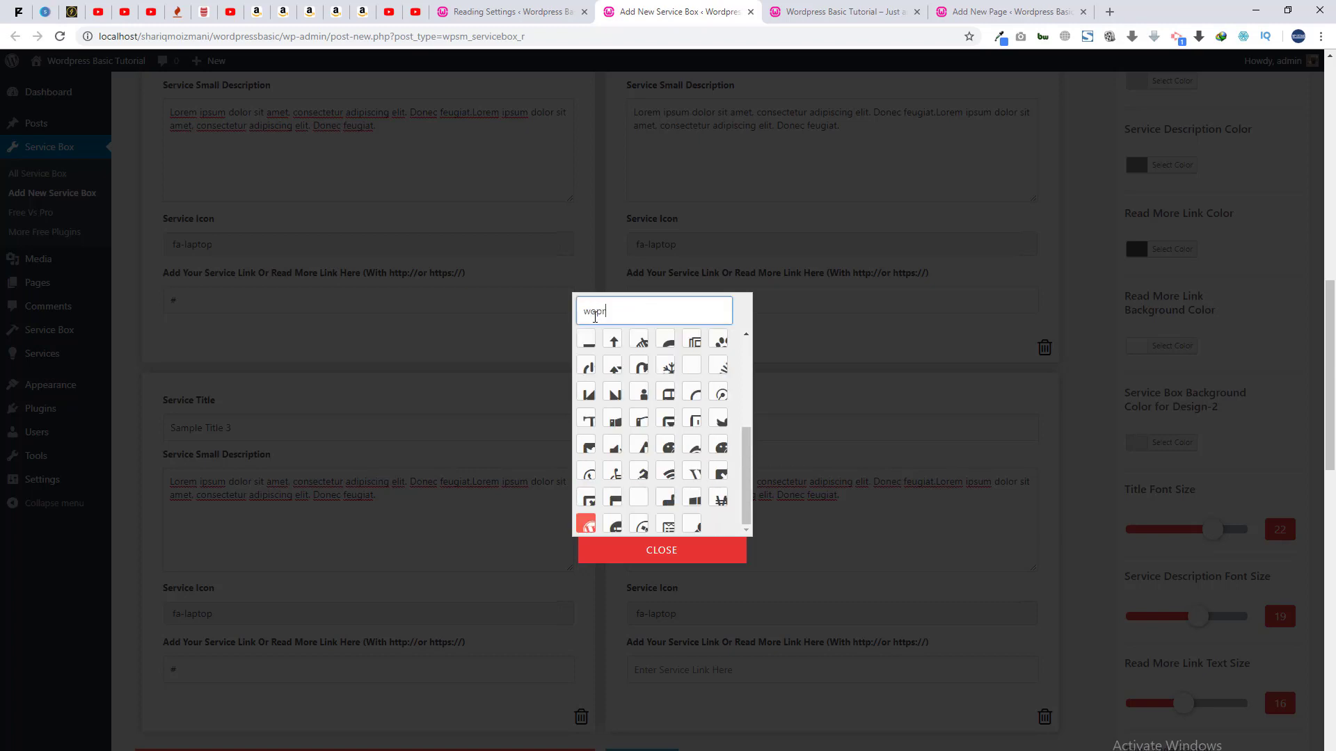
key(BackSpace)
text(rdpress)
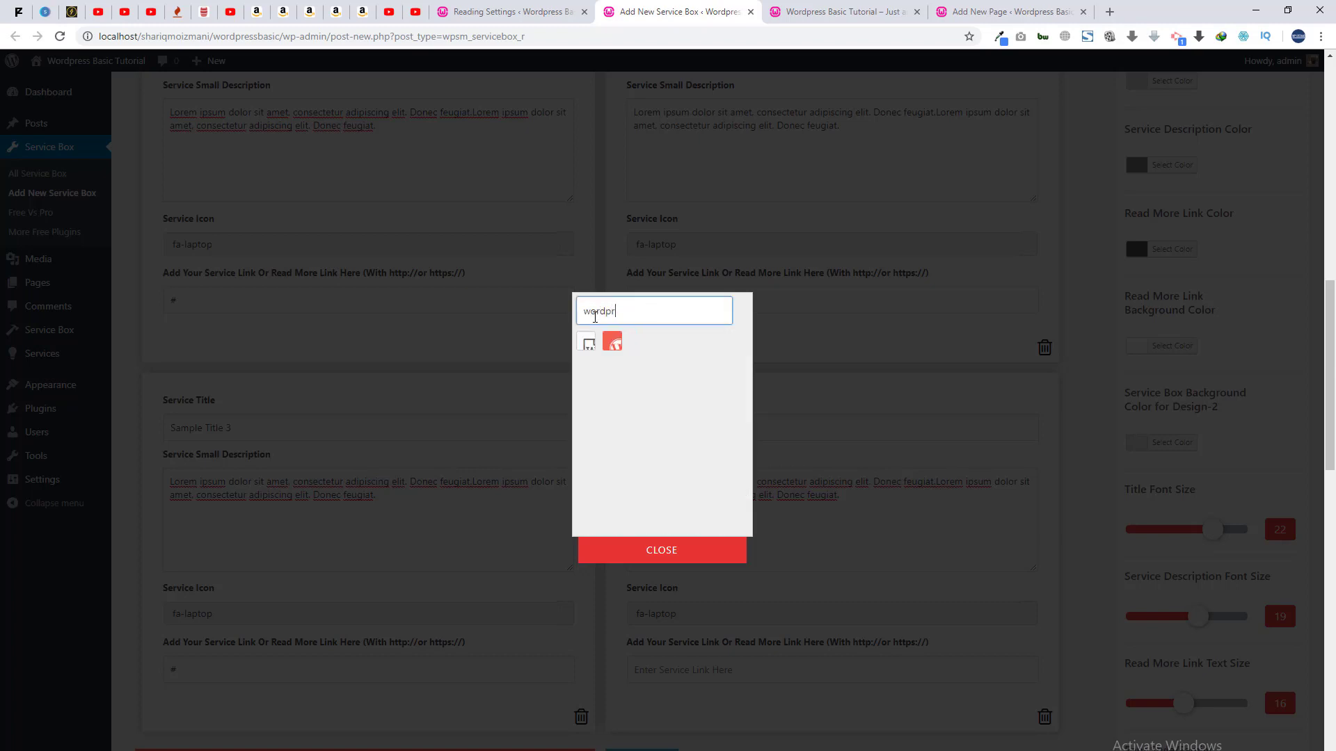
click(587, 350)
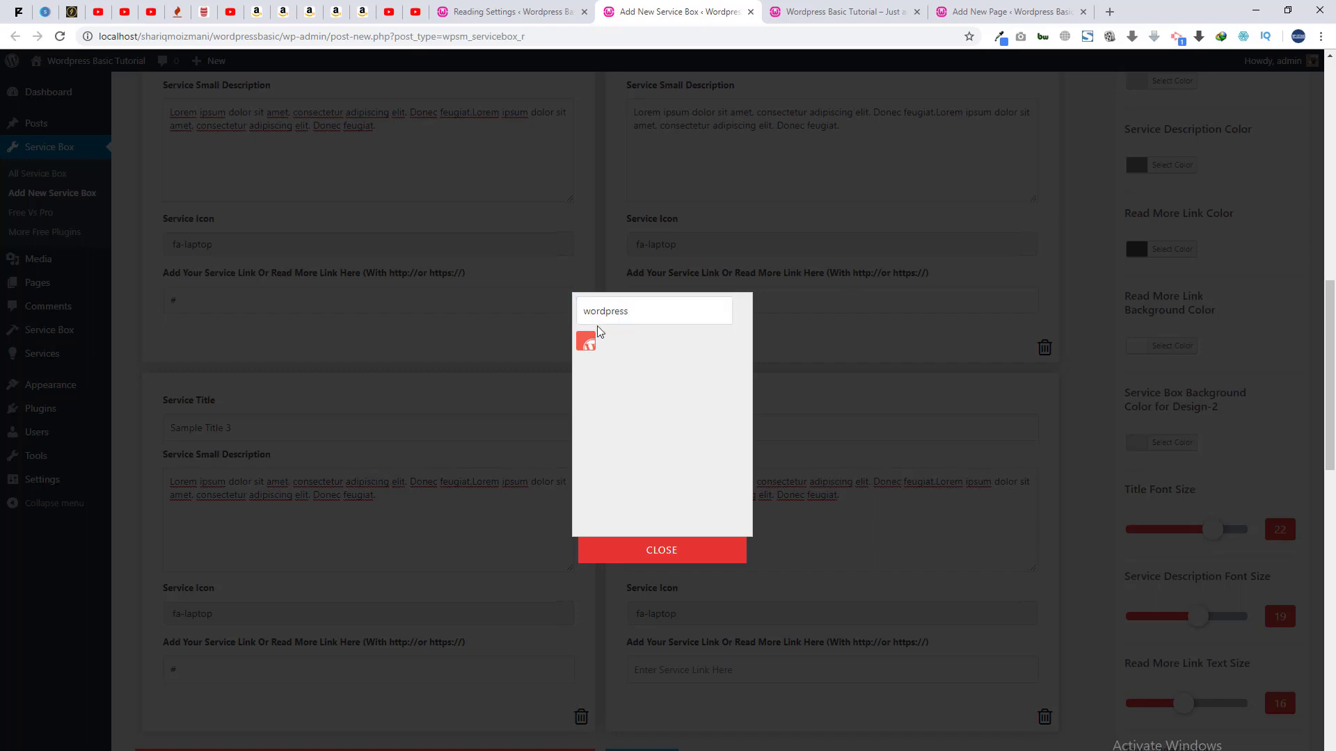
double_click(607, 311)
click(586, 343)
click(587, 343)
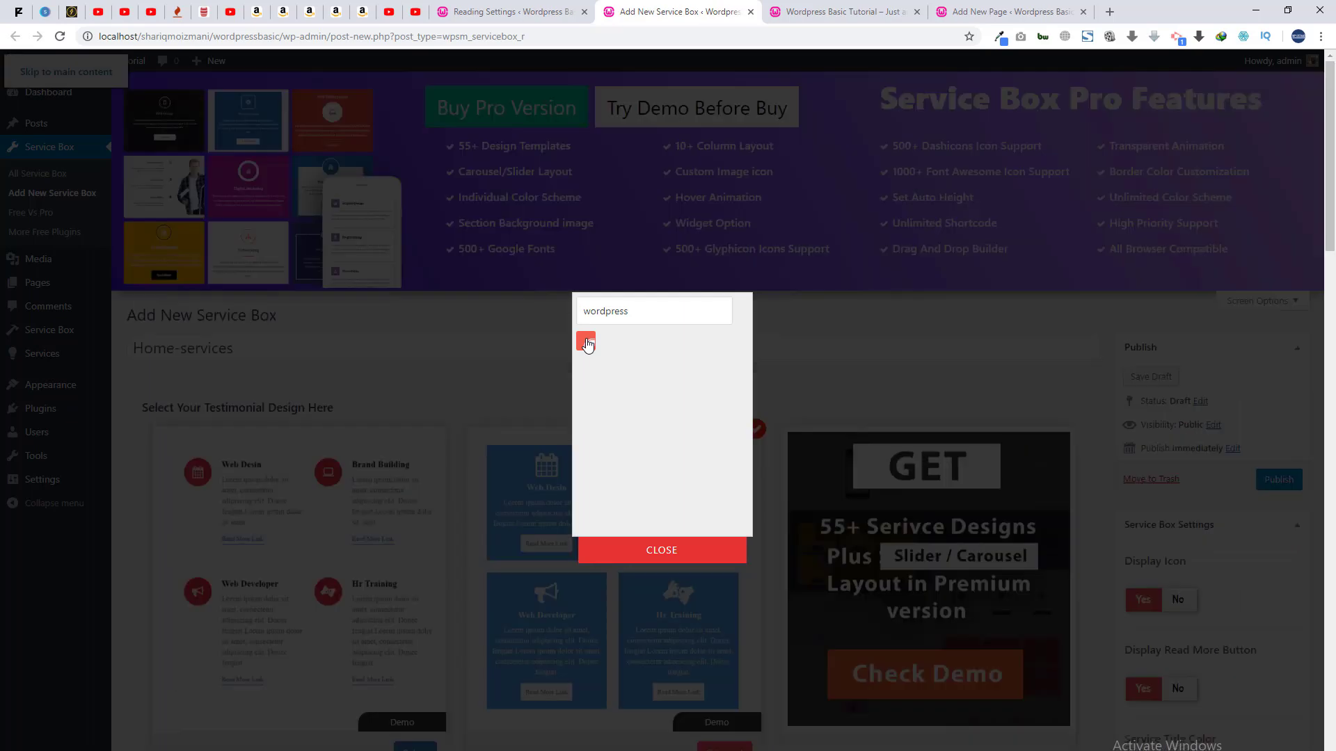
click(639, 539)
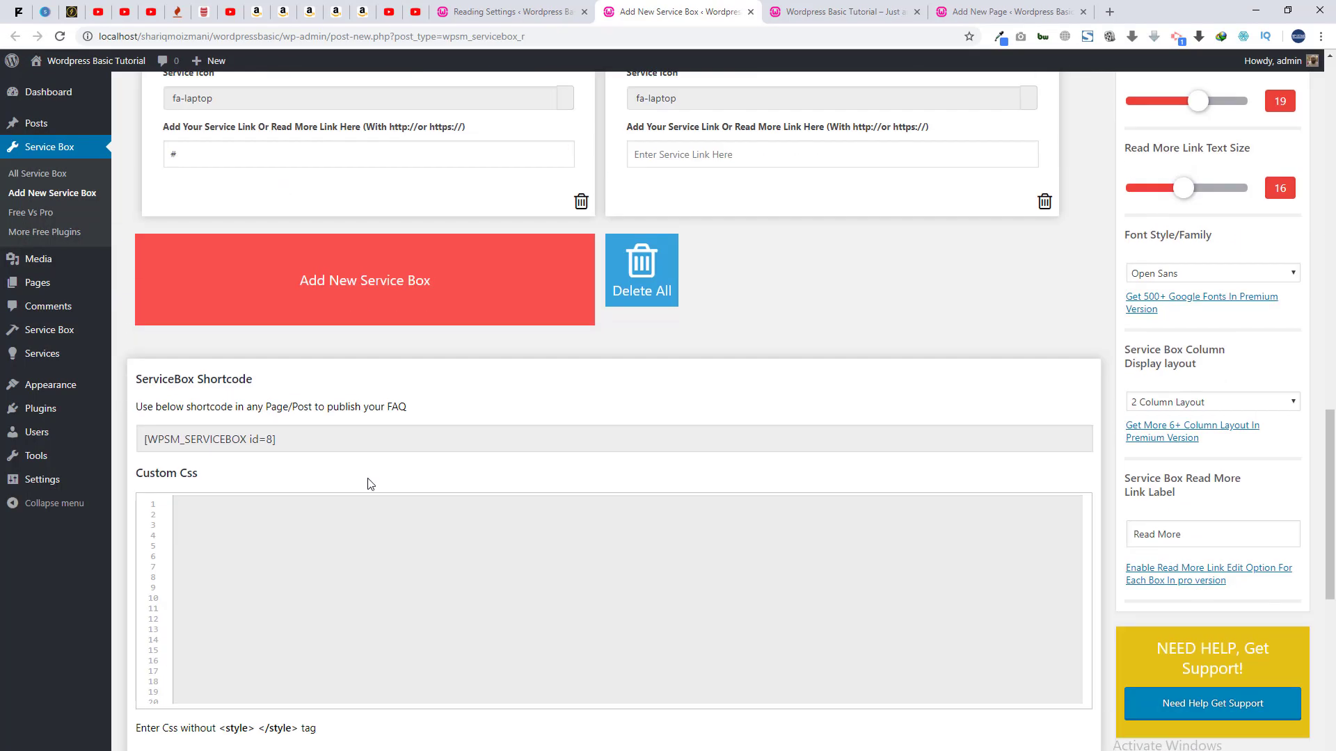
Look over the four service entries and the display and color options in the Service Box Settings
scroll(369, 484, up, 6)
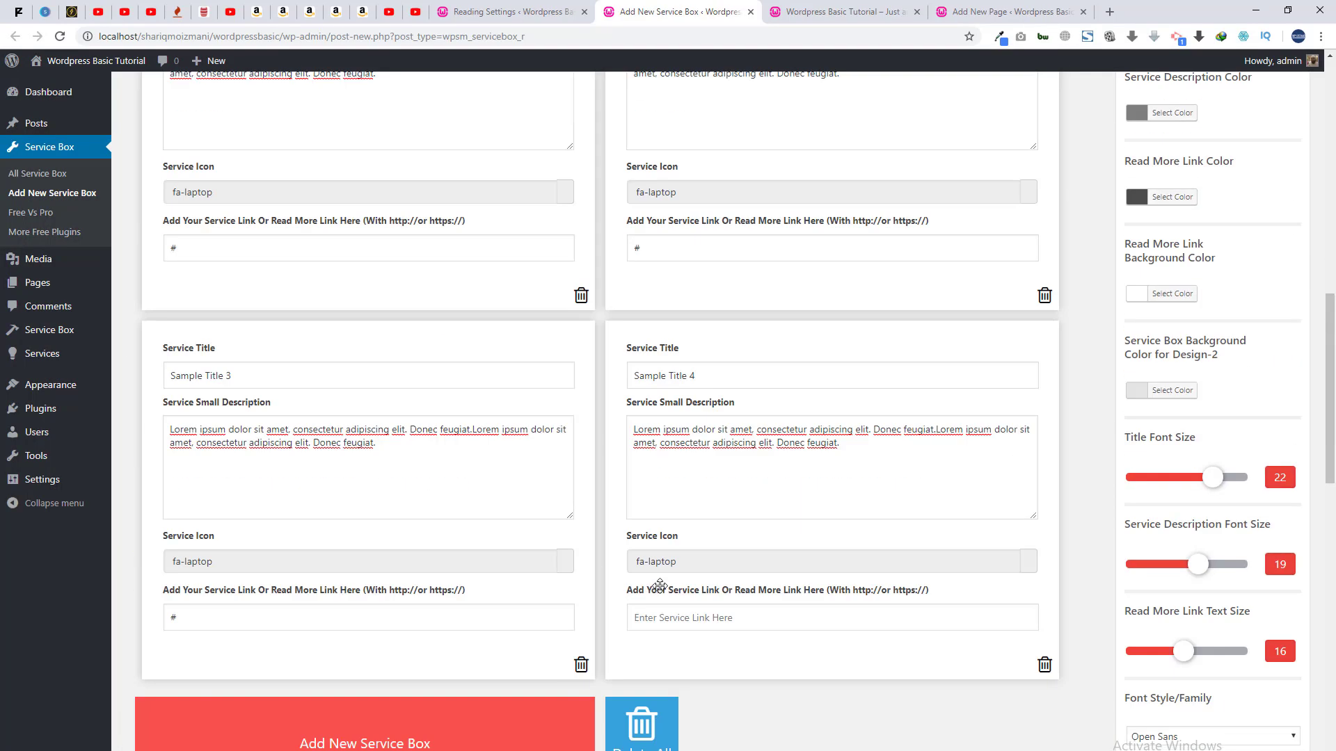
scroll(668, 581, down, 6)
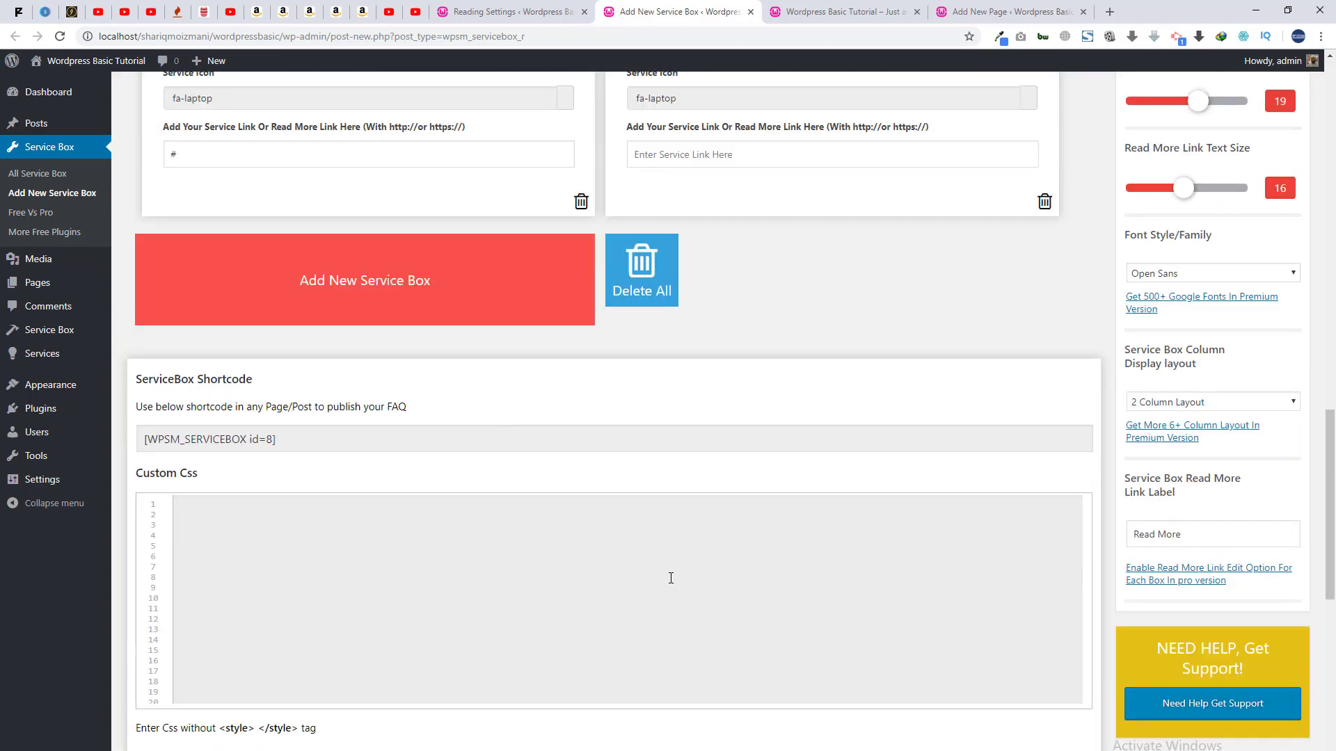
drag(1331, 456, 1330, 233)
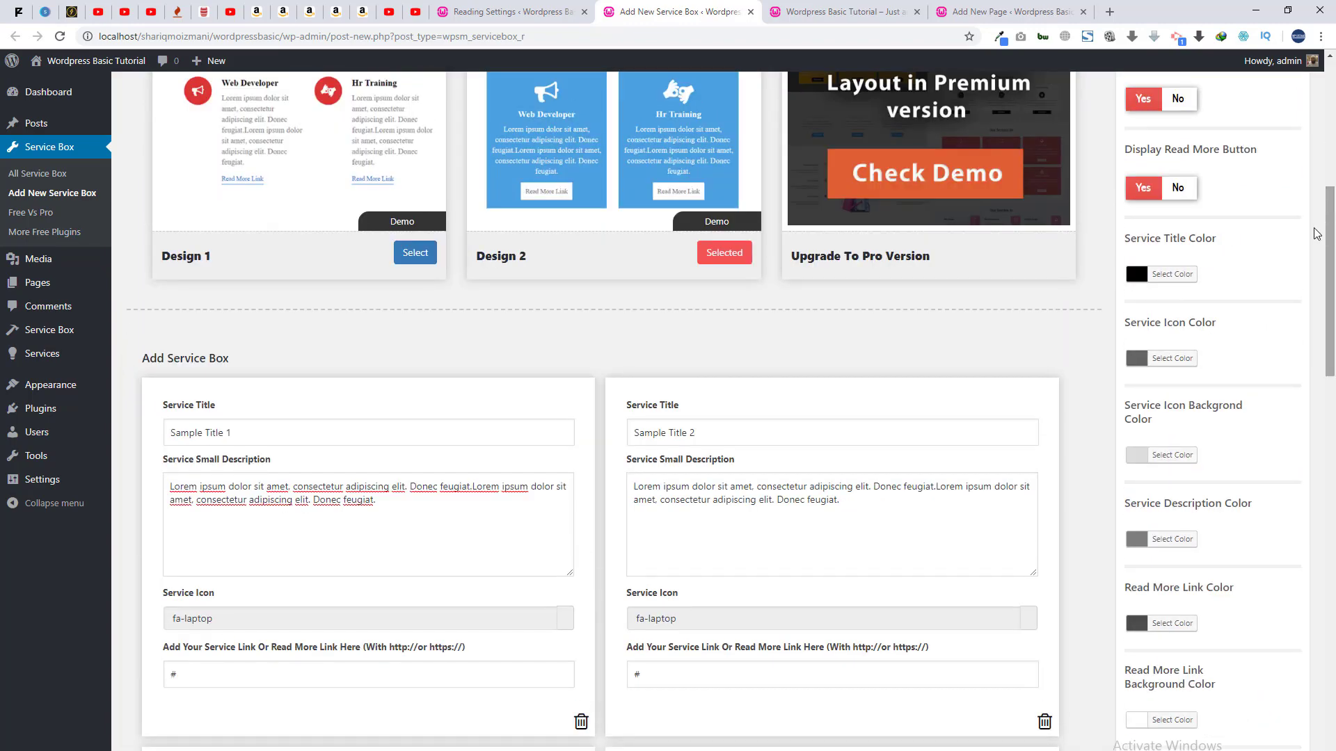
scroll(1331, 232, up, 2)
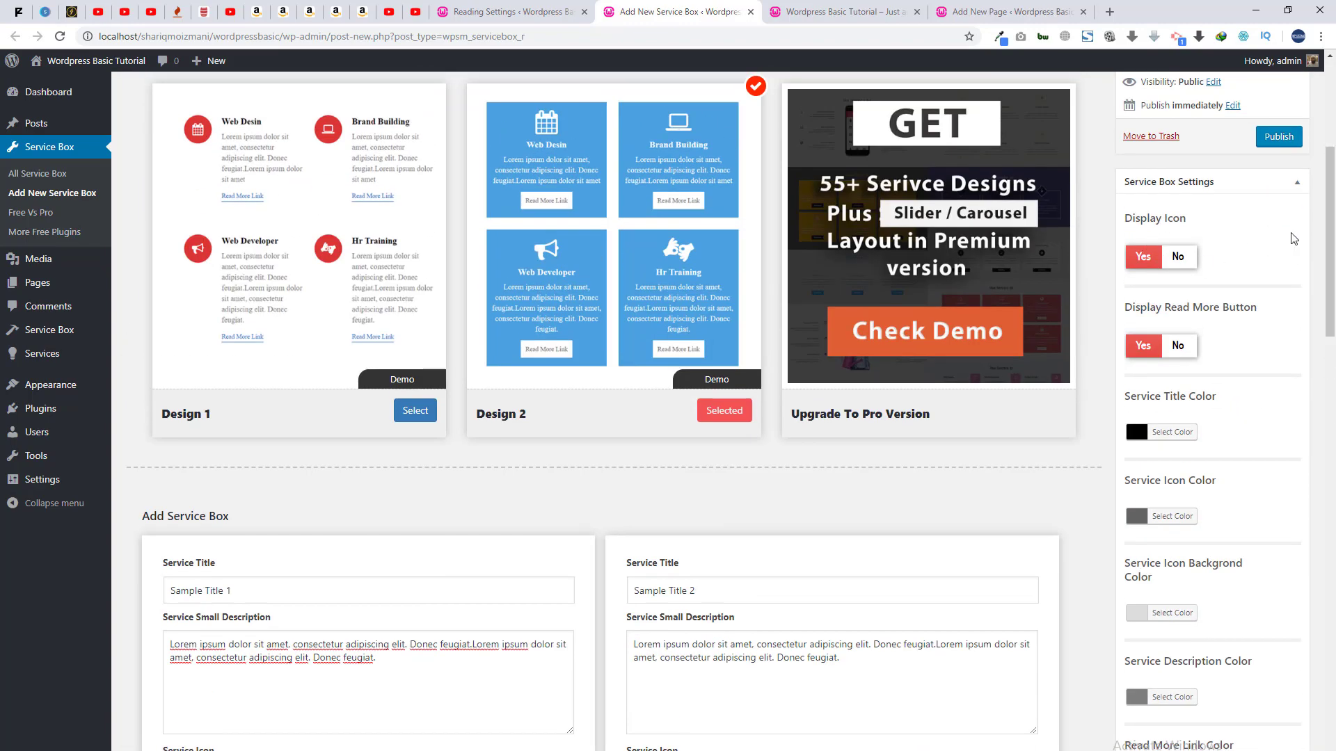
scroll(1169, 226, down, 1)
scroll(1244, 259, down, 1)
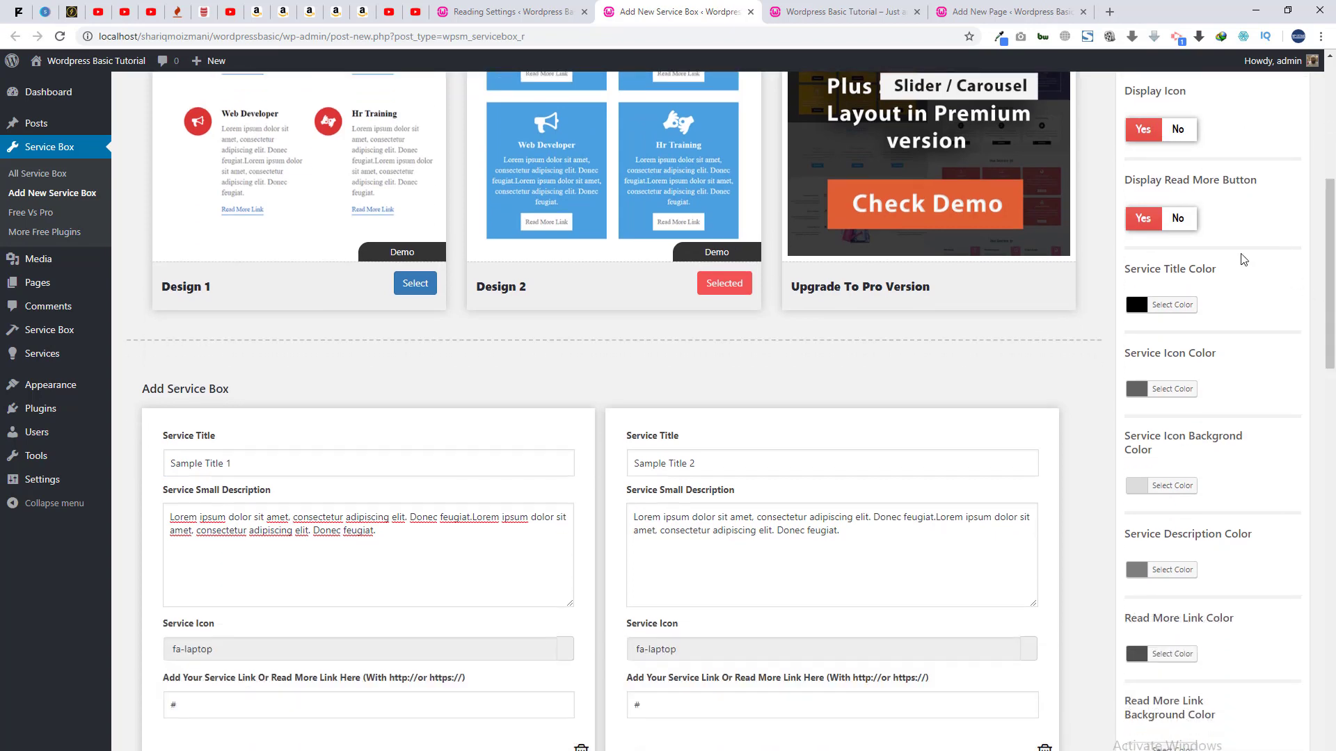
Set the service box's column display layout to 4 Column Layout
scroll(1169, 236, down, 1)
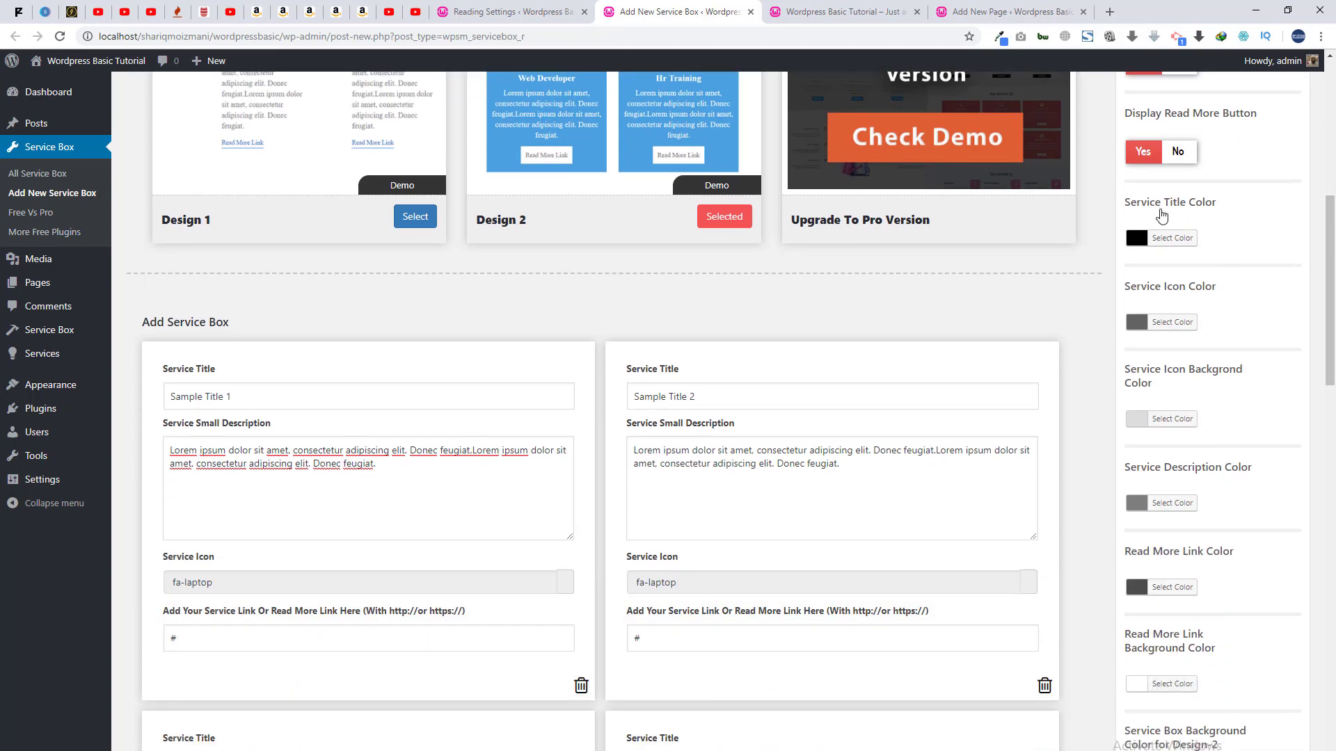
scroll(1334, 332, down, 1)
scroll(1334, 332, down, 7)
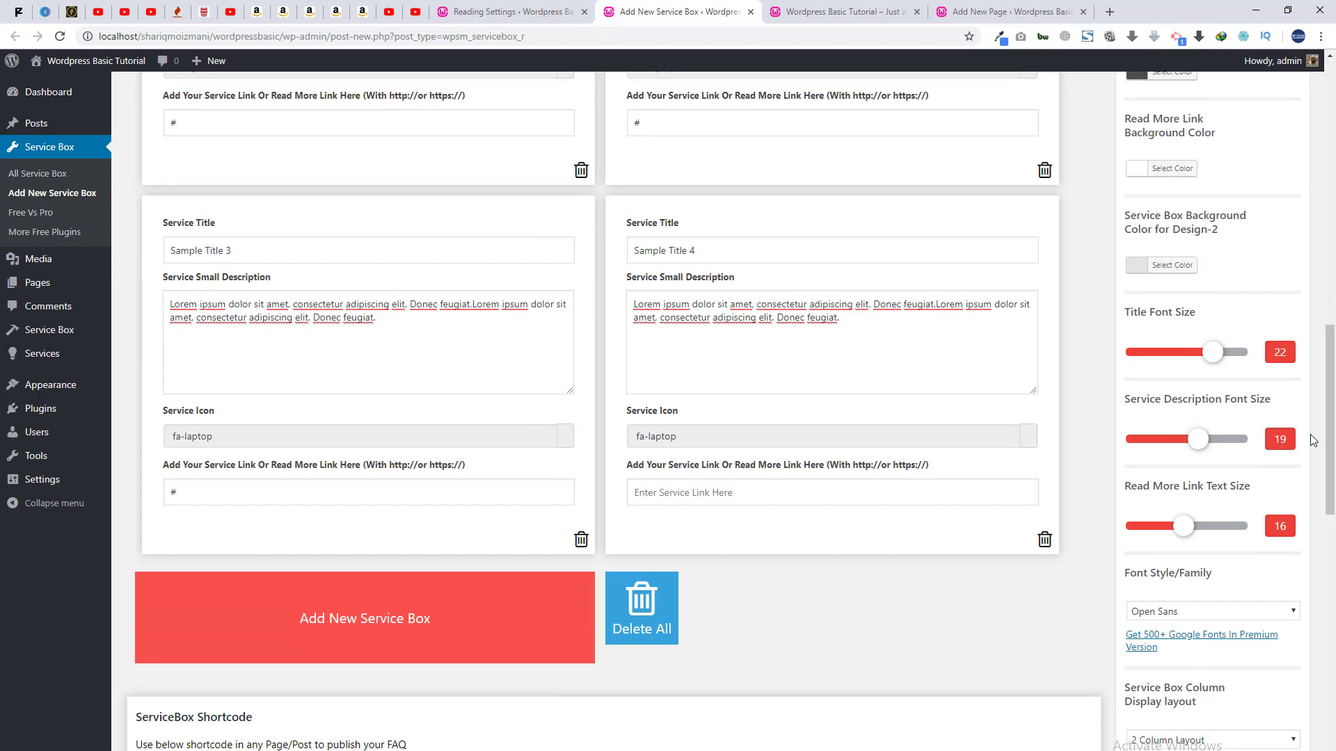
scroll(1198, 368, down, 1)
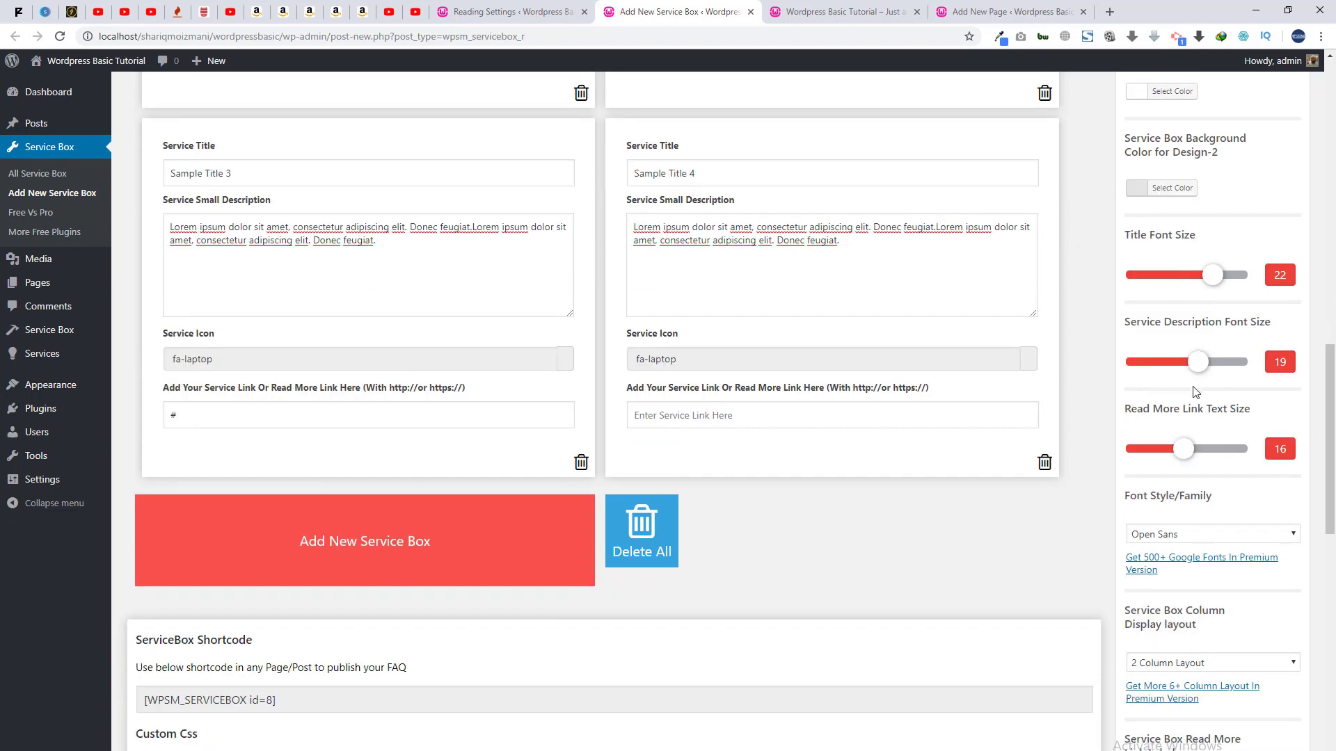
scroll(1334, 465, down, 3)
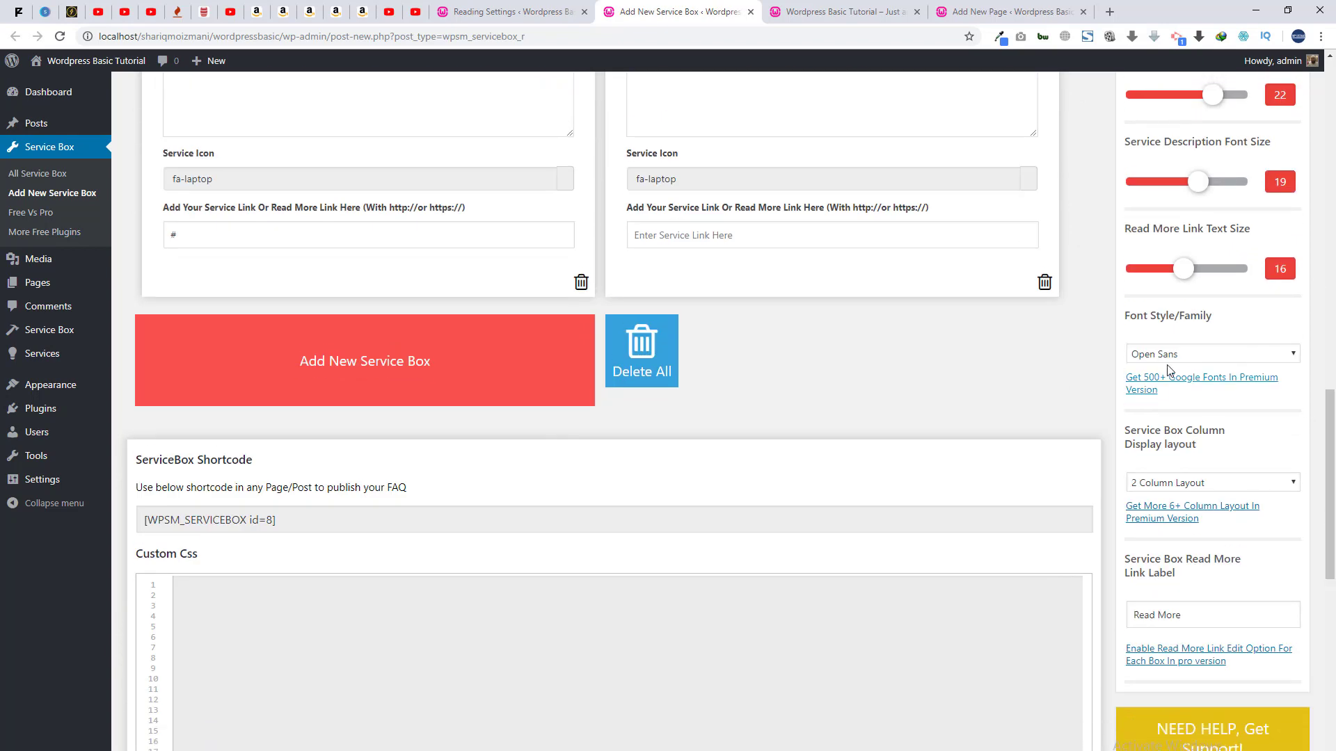
scroll(1334, 465, down, 1)
click(1142, 414)
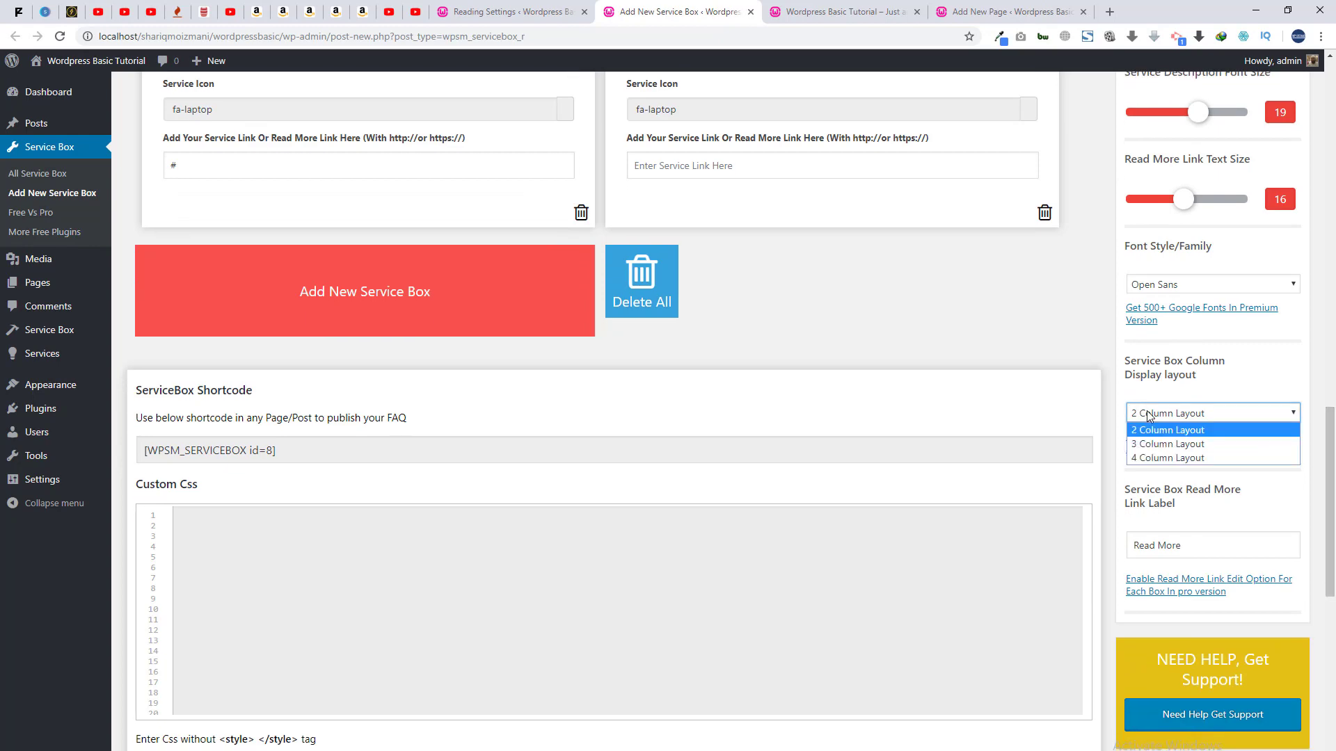
click(1139, 458)
Check the Read More link label in the Service Box Settings and publish the Home-services service box
scroll(1169, 446, down, 2)
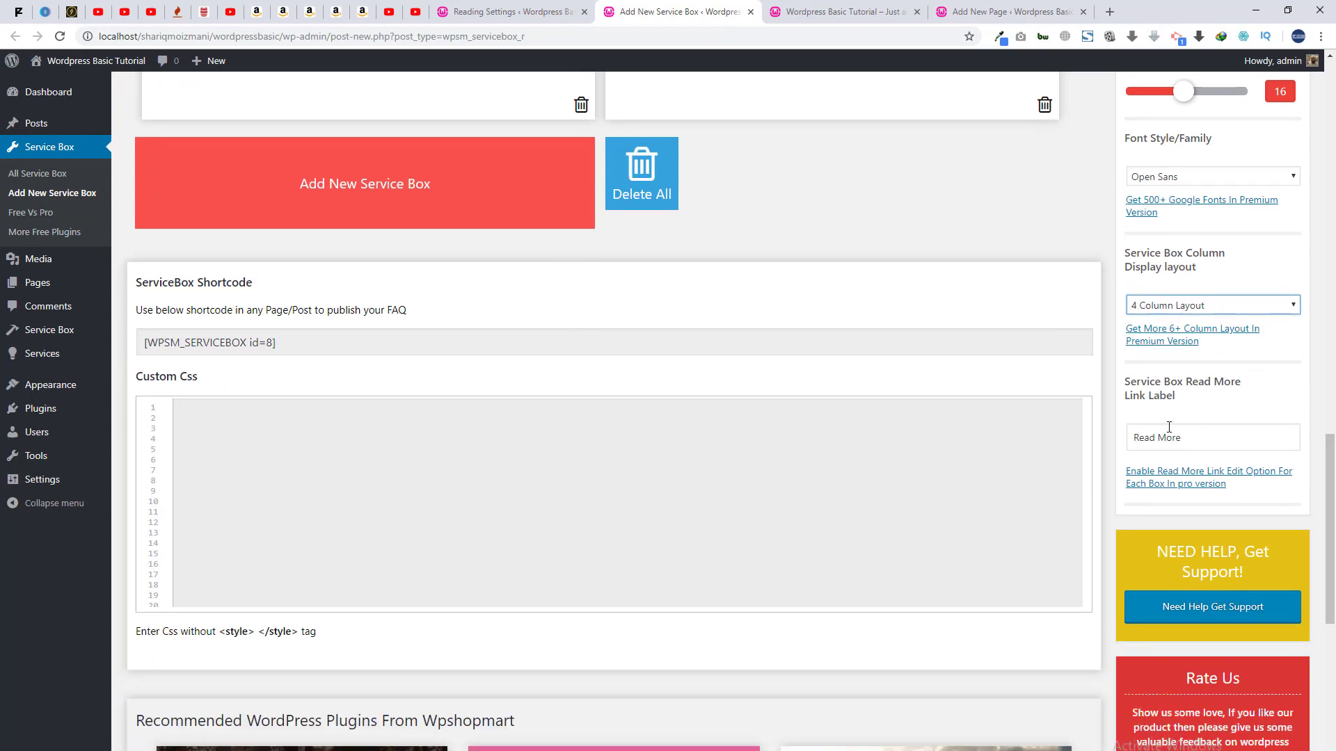
double_click(1159, 429)
click(1158, 429)
scroll(1309, 314, down, 3)
scroll(1309, 314, up, 15)
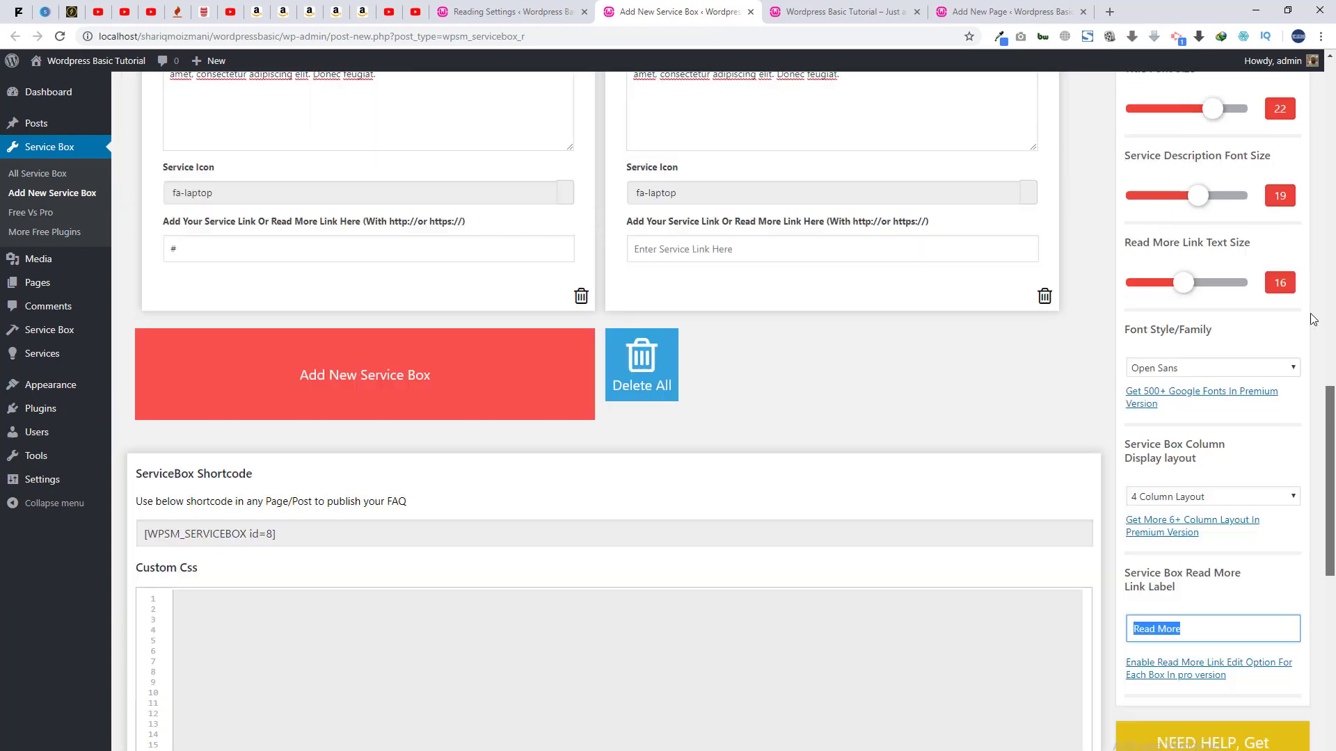
scroll(1307, 195, up, 1)
click(1279, 269)
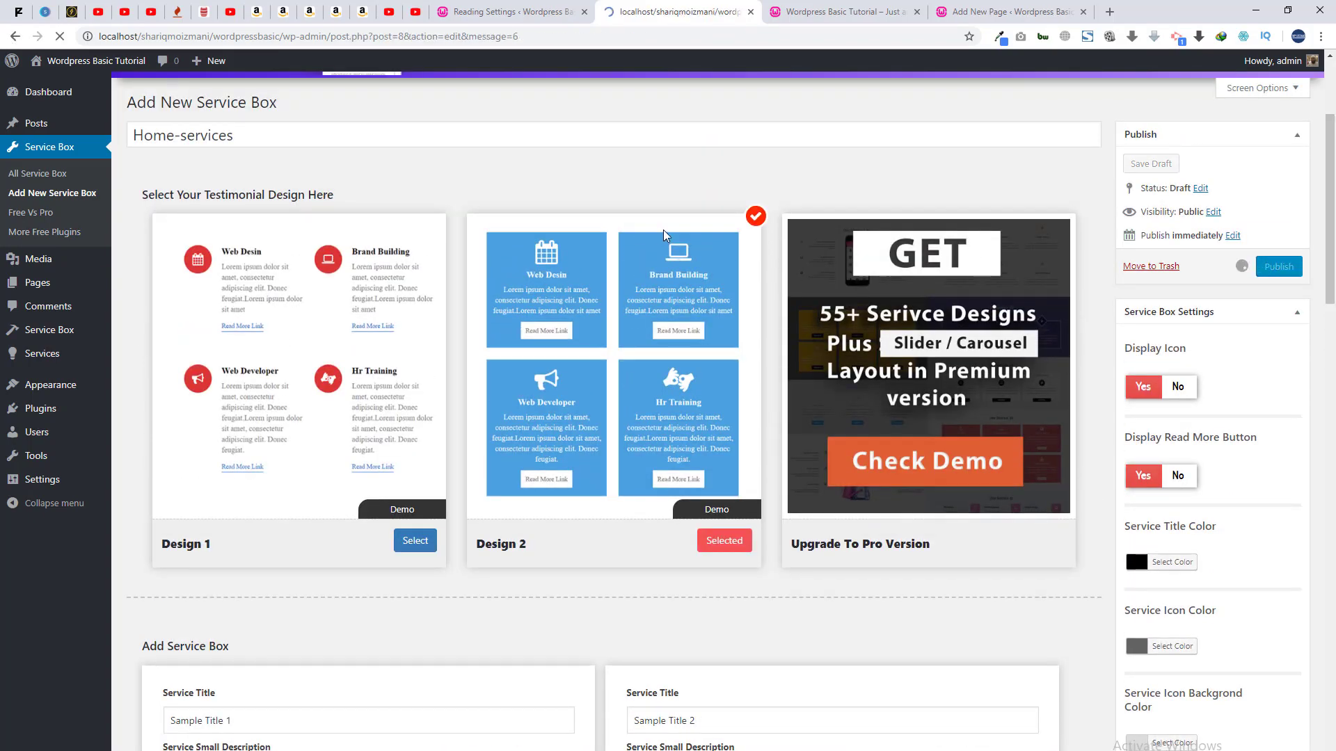
Copy the Home-services shortcode [WPSM_SERVICEBOX id=8] and open the list of all service boxes
scroll(354, 304, down, 20)
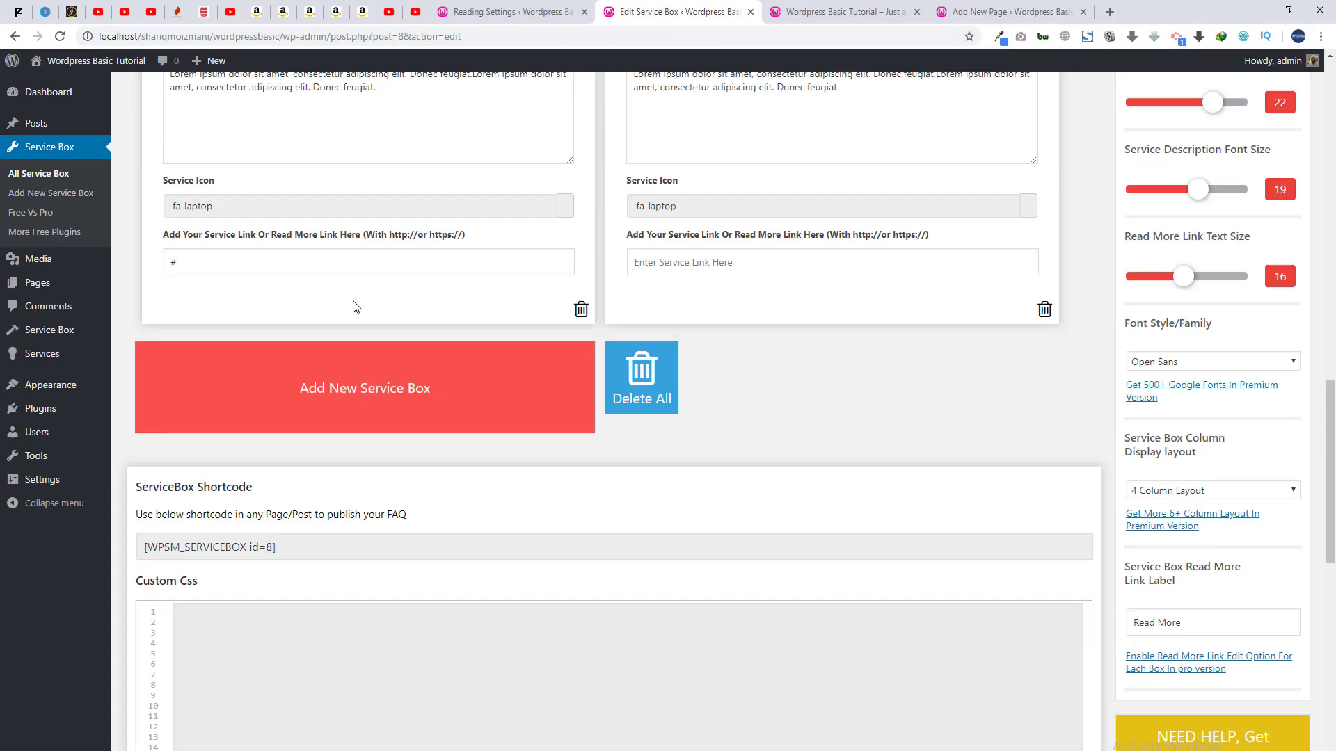
scroll(358, 304, down, 5)
scroll(358, 305, up, 11)
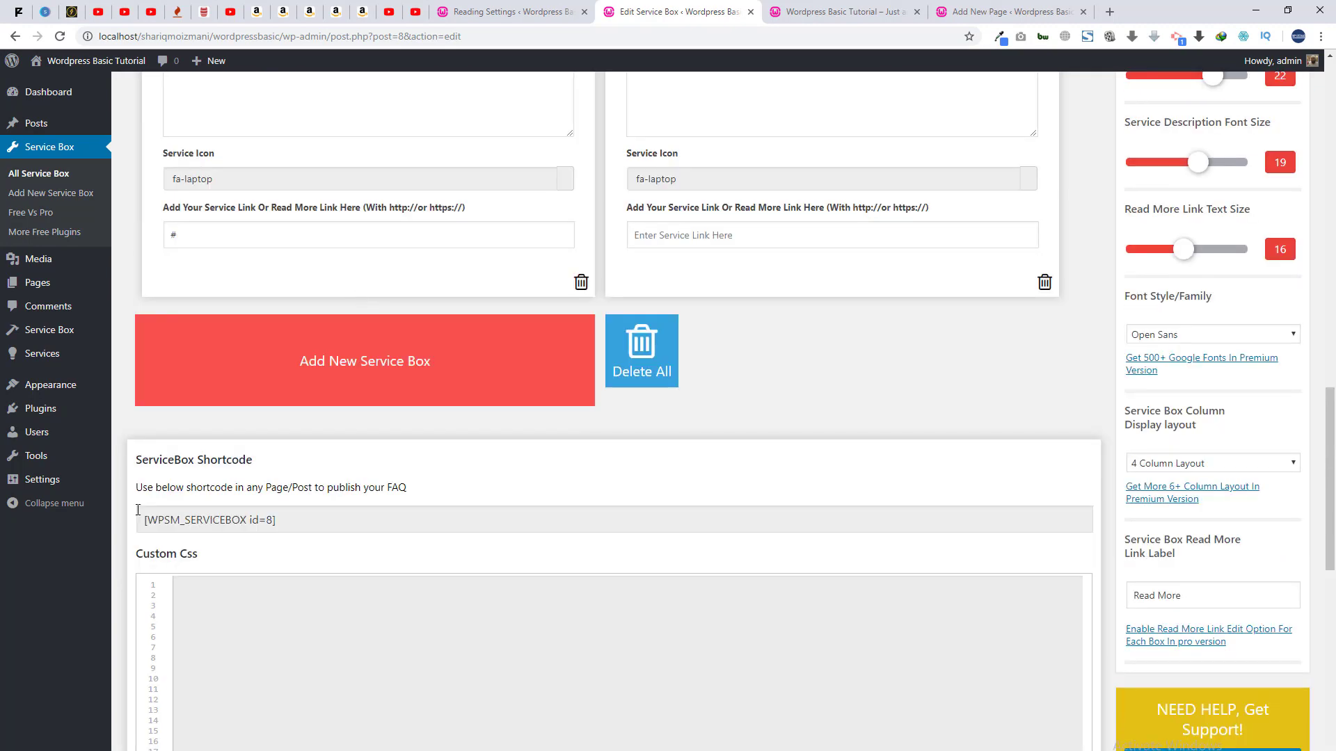
click(179, 514)
key(ctrl+c)
click(48, 176)
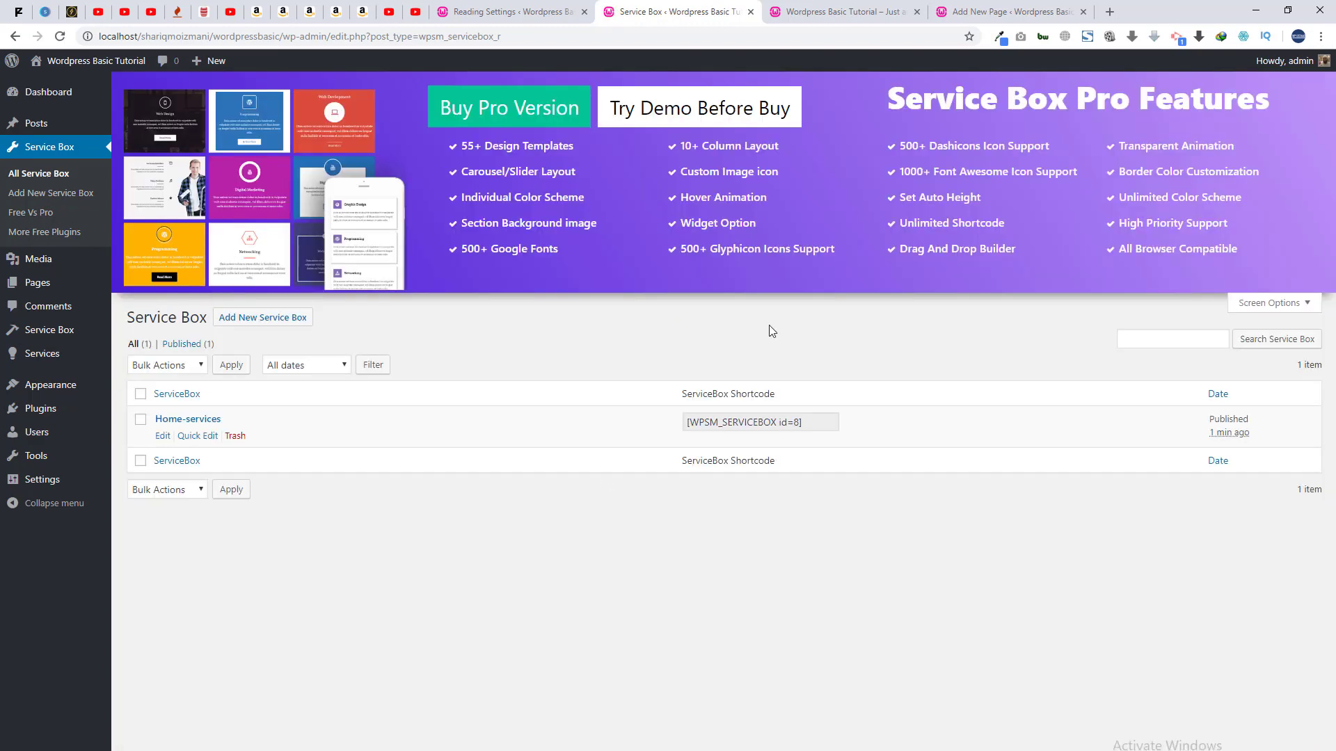
Switch to the home page's editor and check its page attributes and block settings
click(839, 7)
drag(1009, 12, 845, 12)
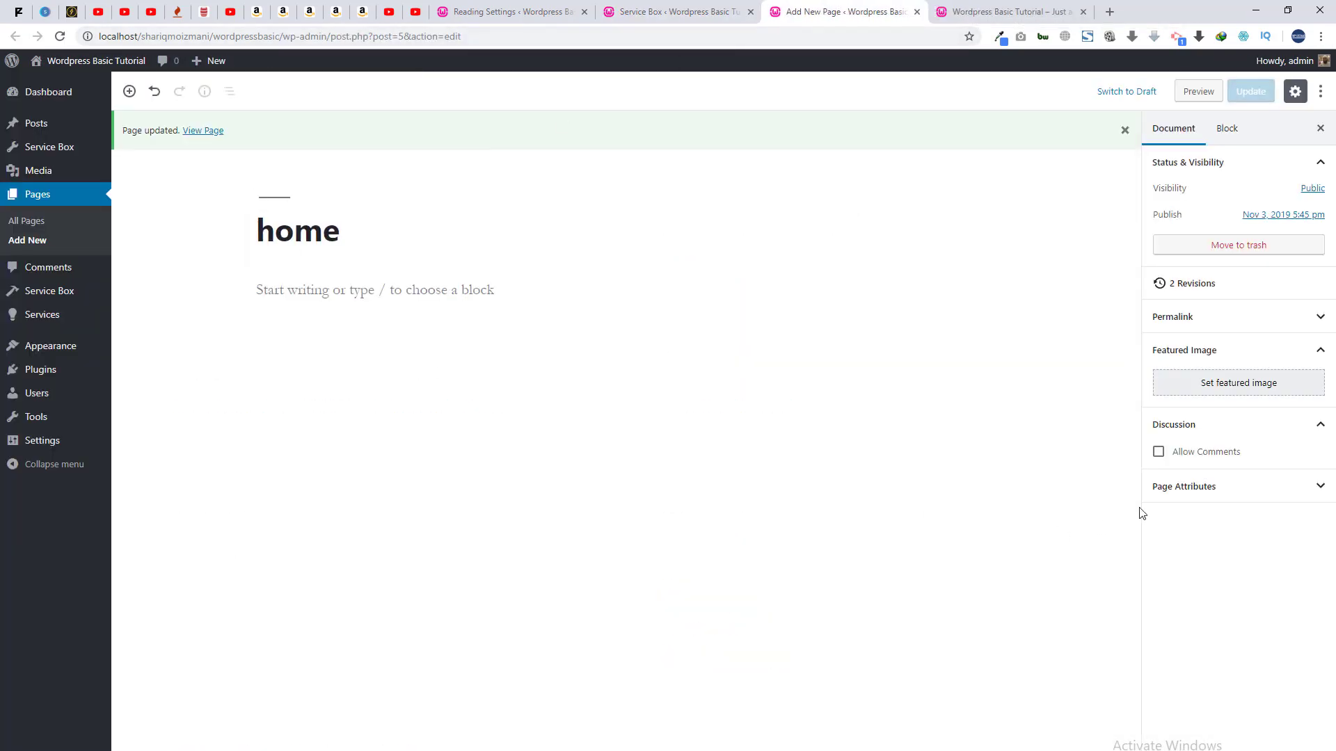
click(1190, 486)
click(1190, 486)
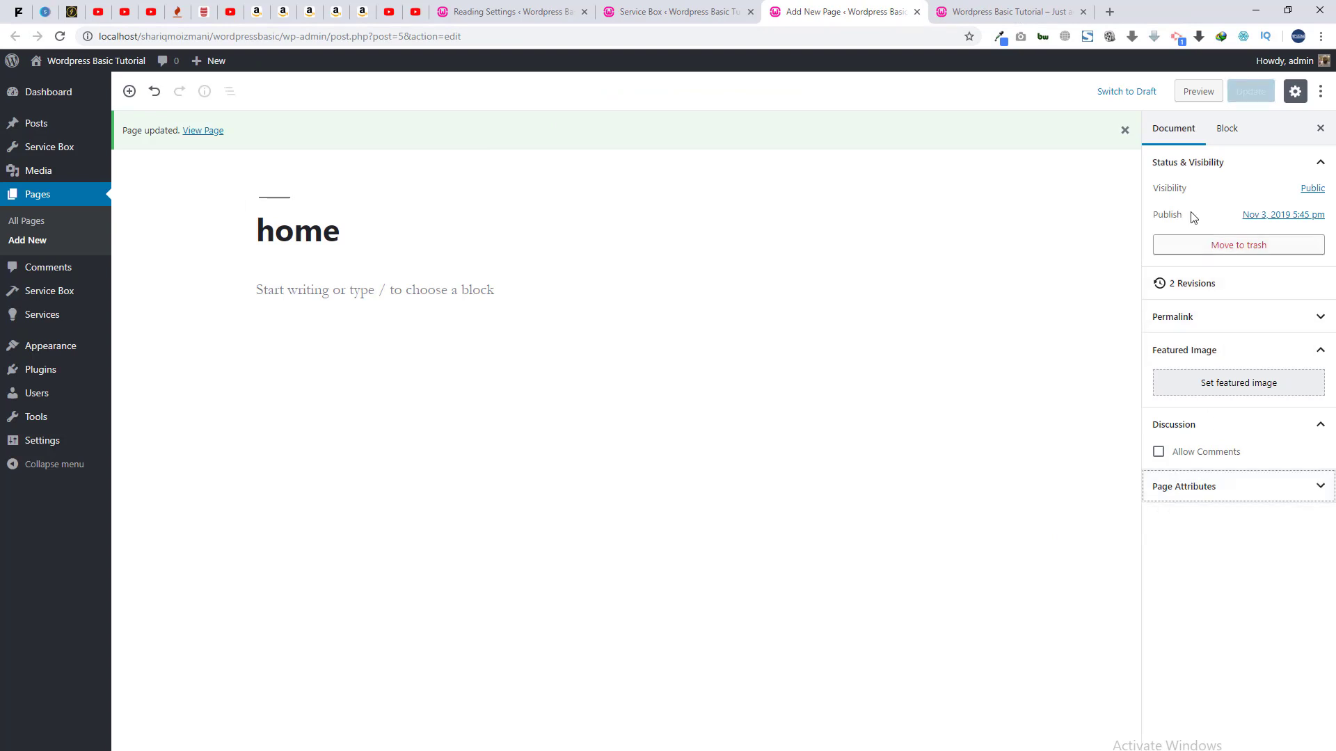
click(1214, 494)
click(1214, 496)
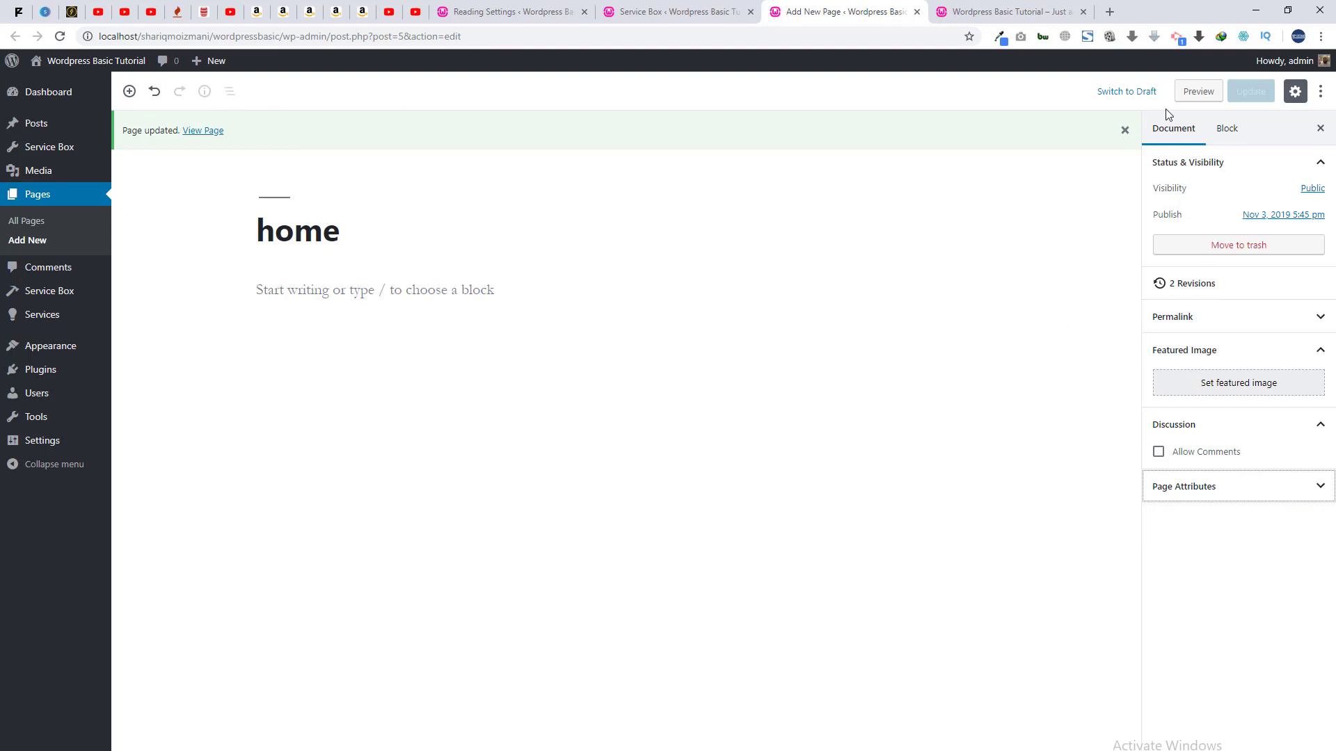
click(1223, 128)
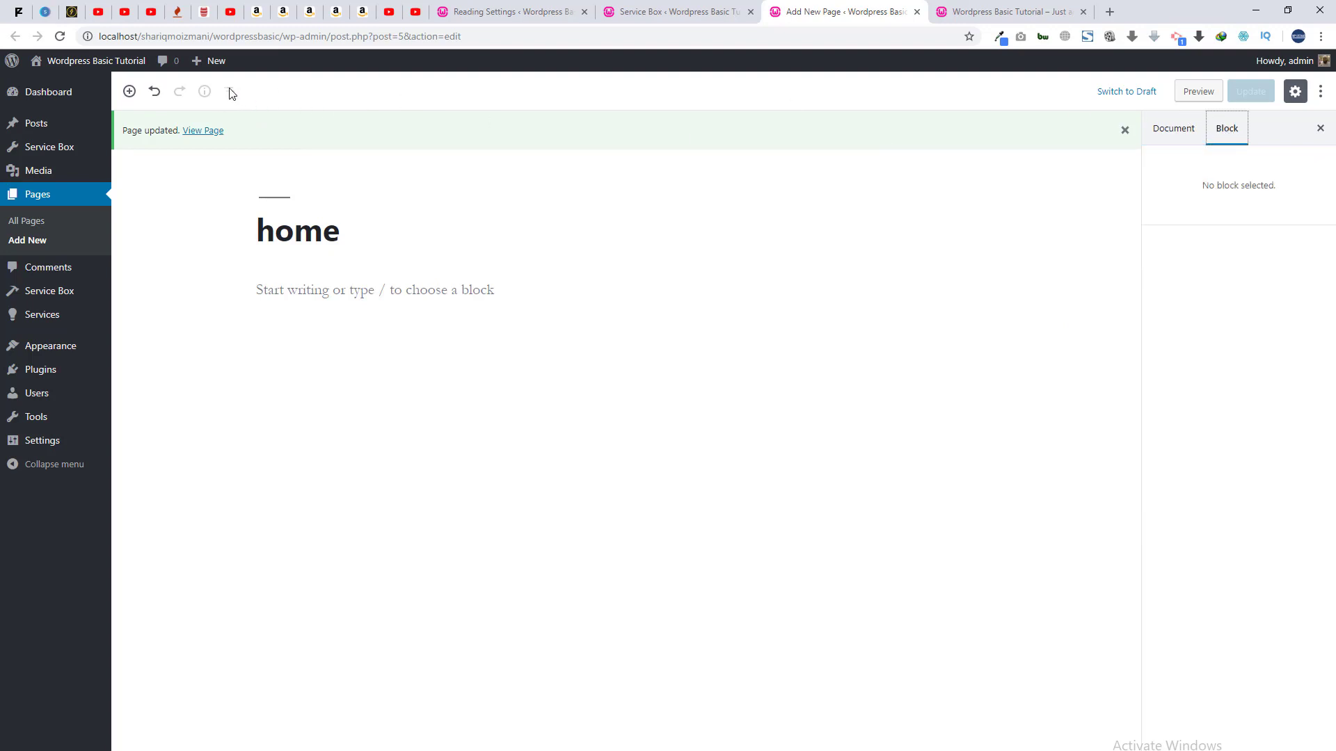
Add a Paragraph block containing the shortcode [WPSM_SERVICEBOX id=8] to the home page and update the page
click(131, 93)
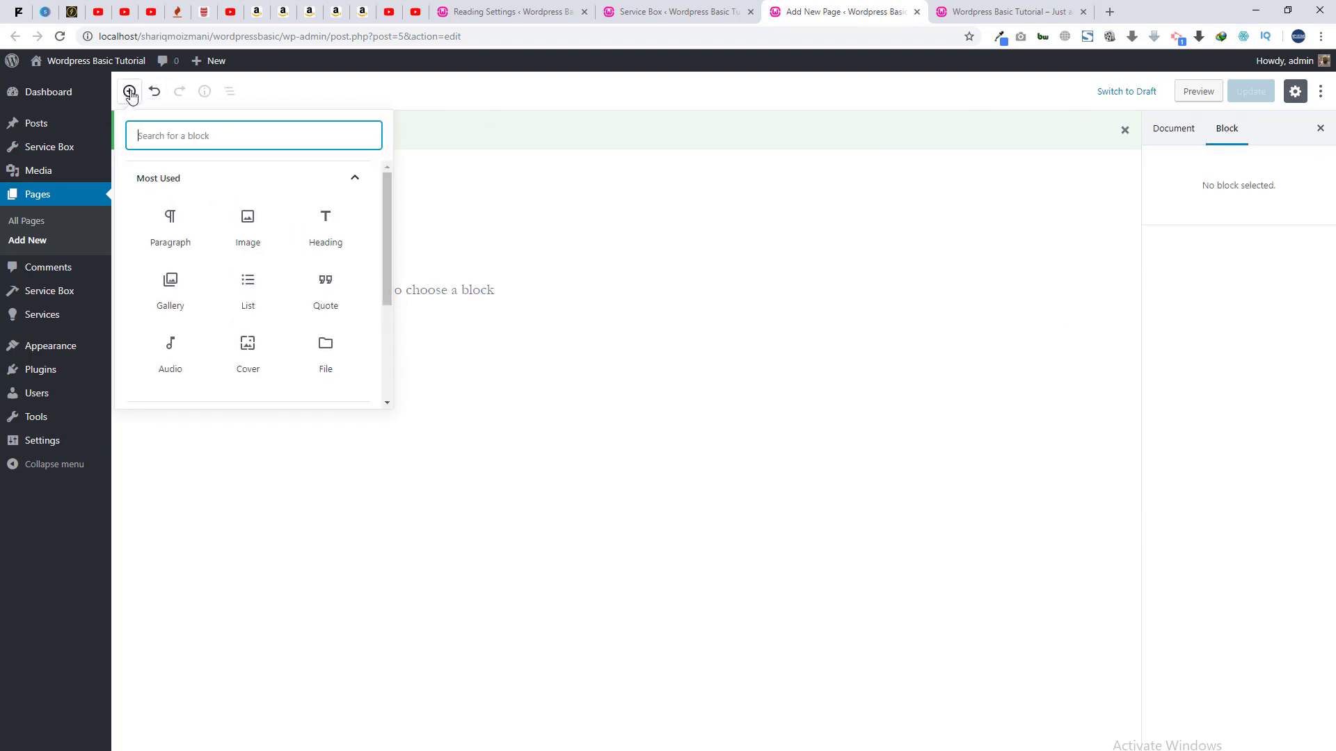
click(170, 224)
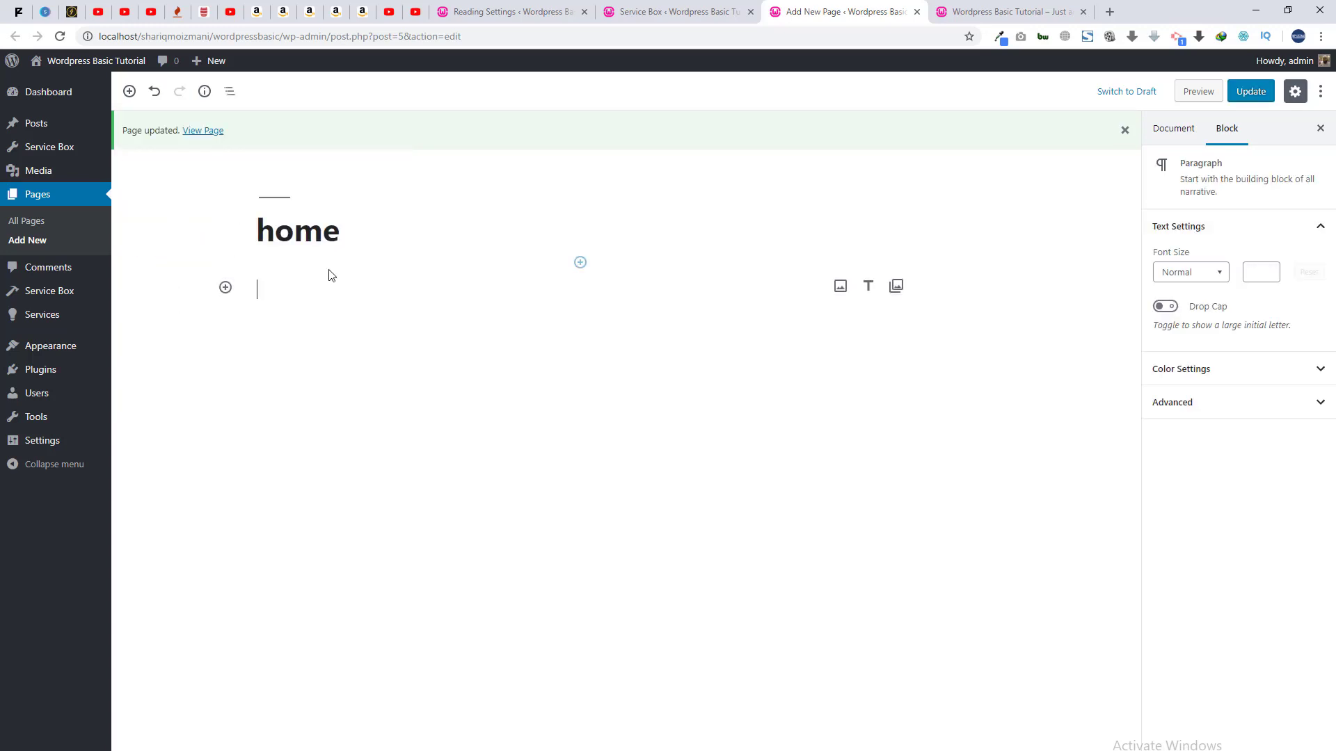
key(ctrl+v)
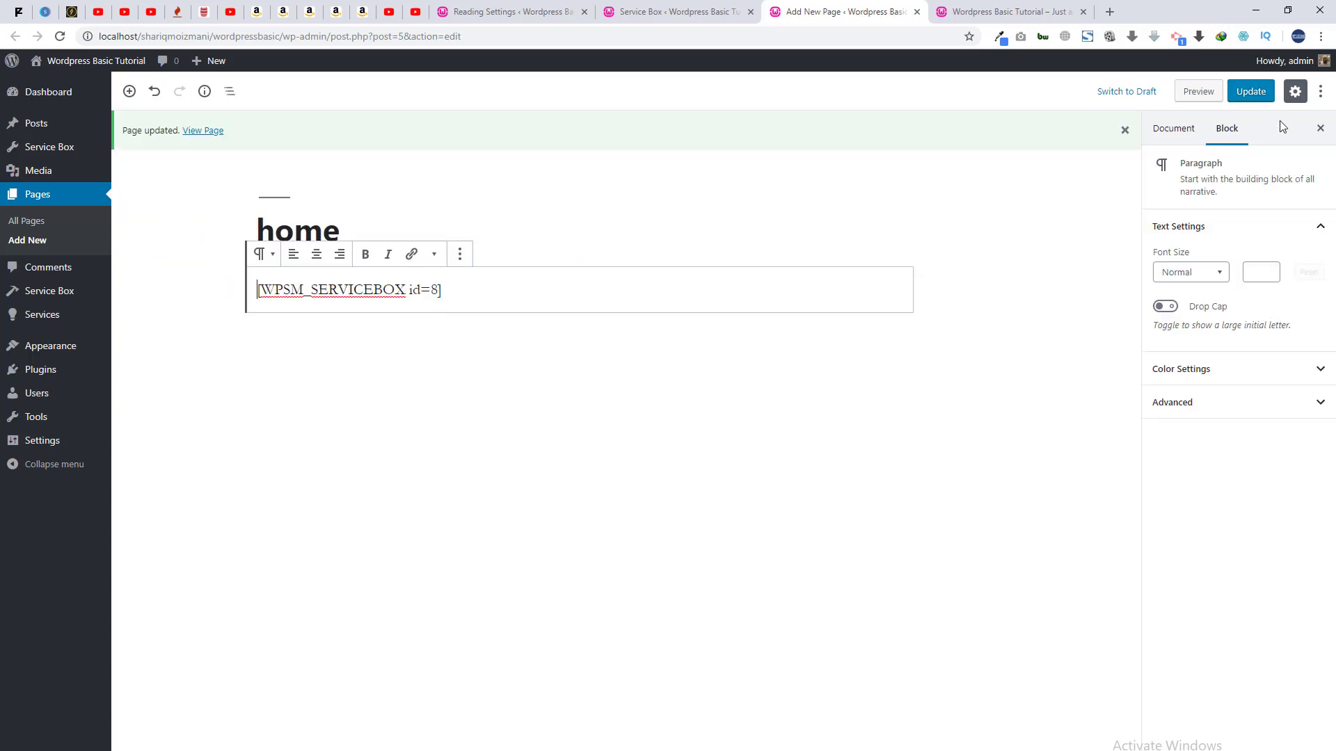
click(1265, 92)
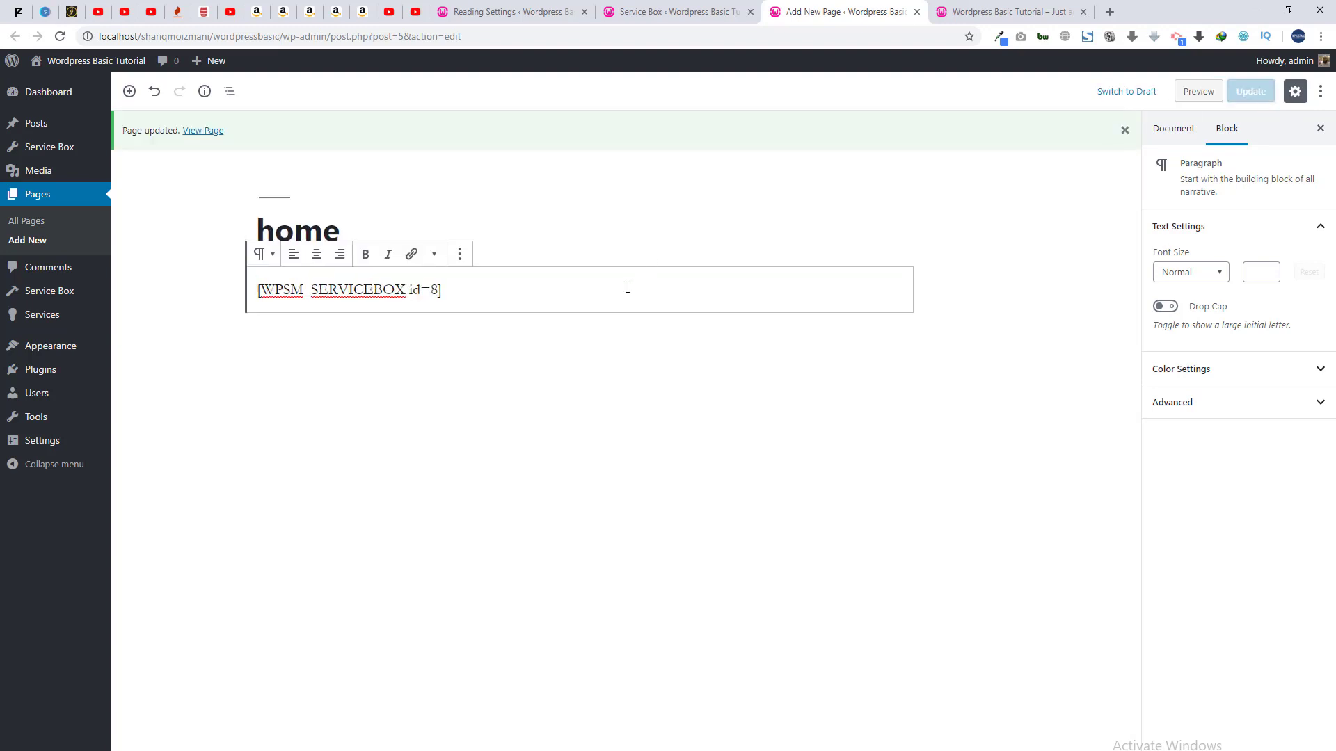
Reload the site's front page and examine how the service boxes are laid out
click(988, 12)
key(F5)
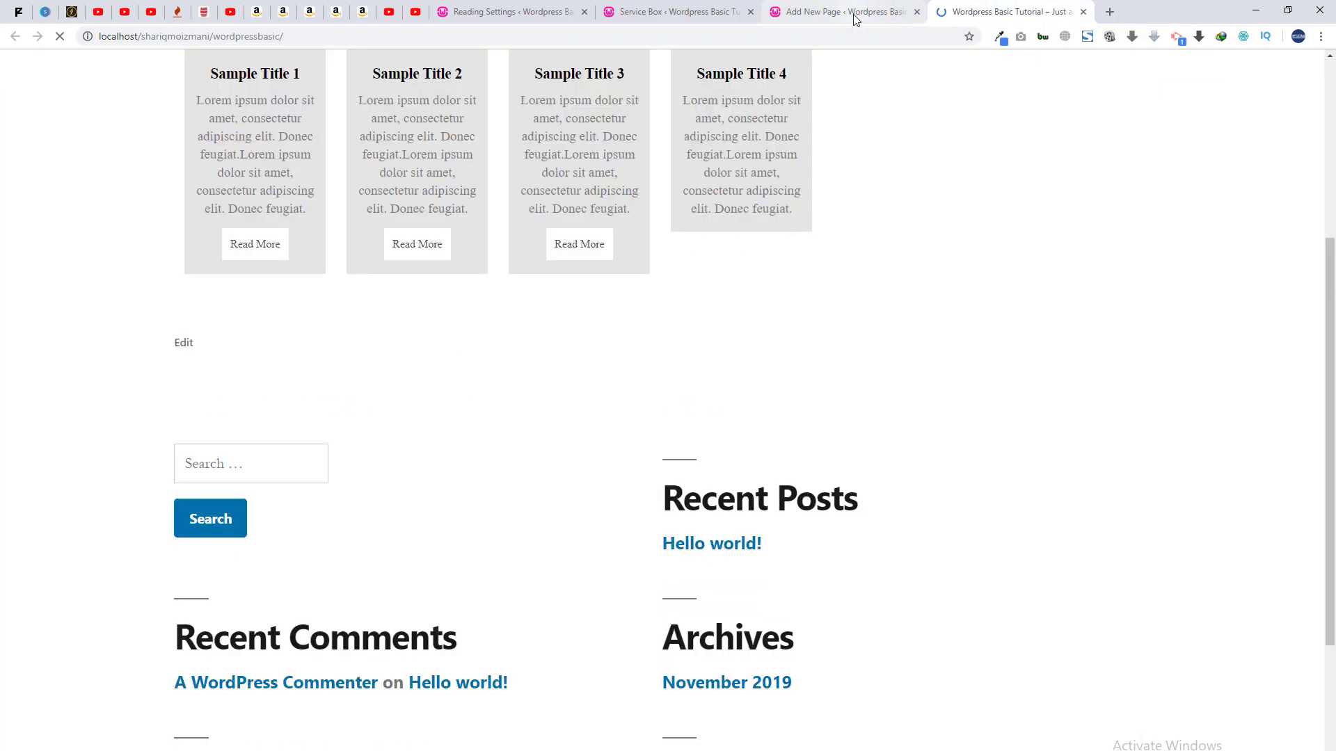
scroll(666, 301, up, 4)
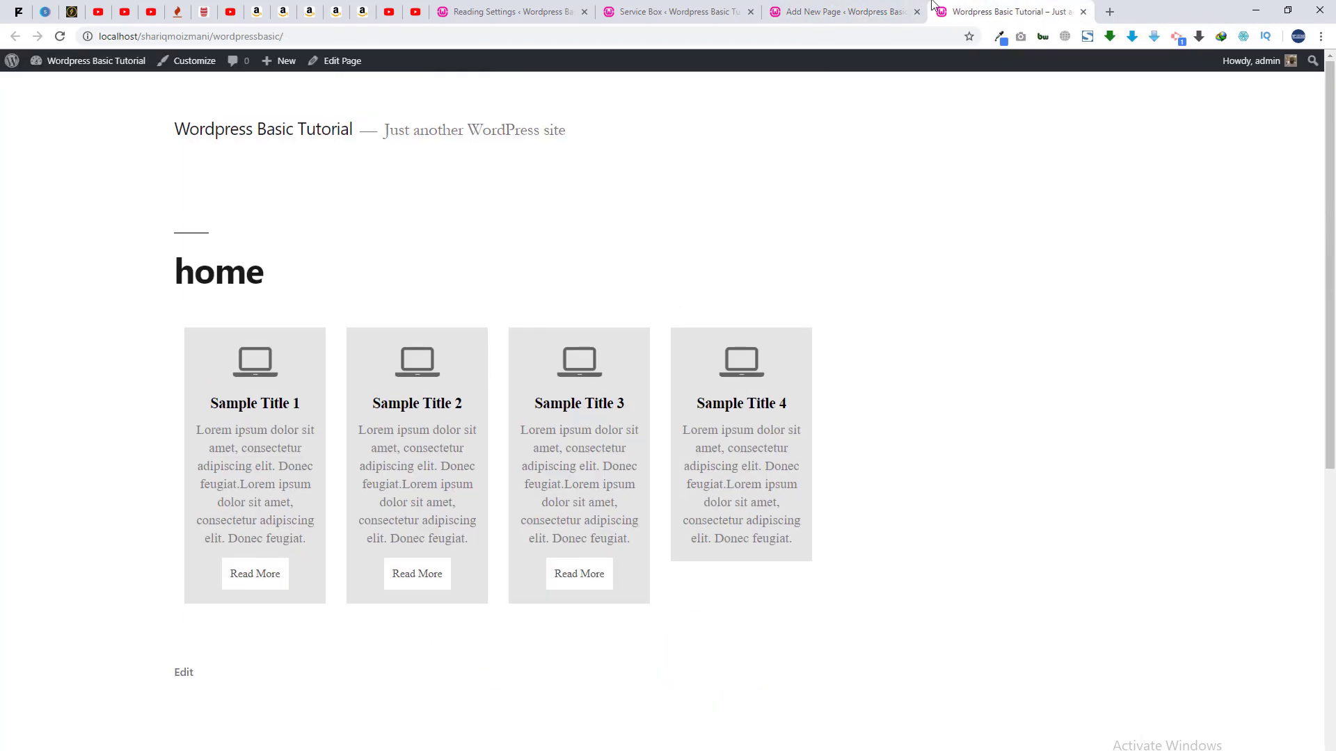
click(867, 6)
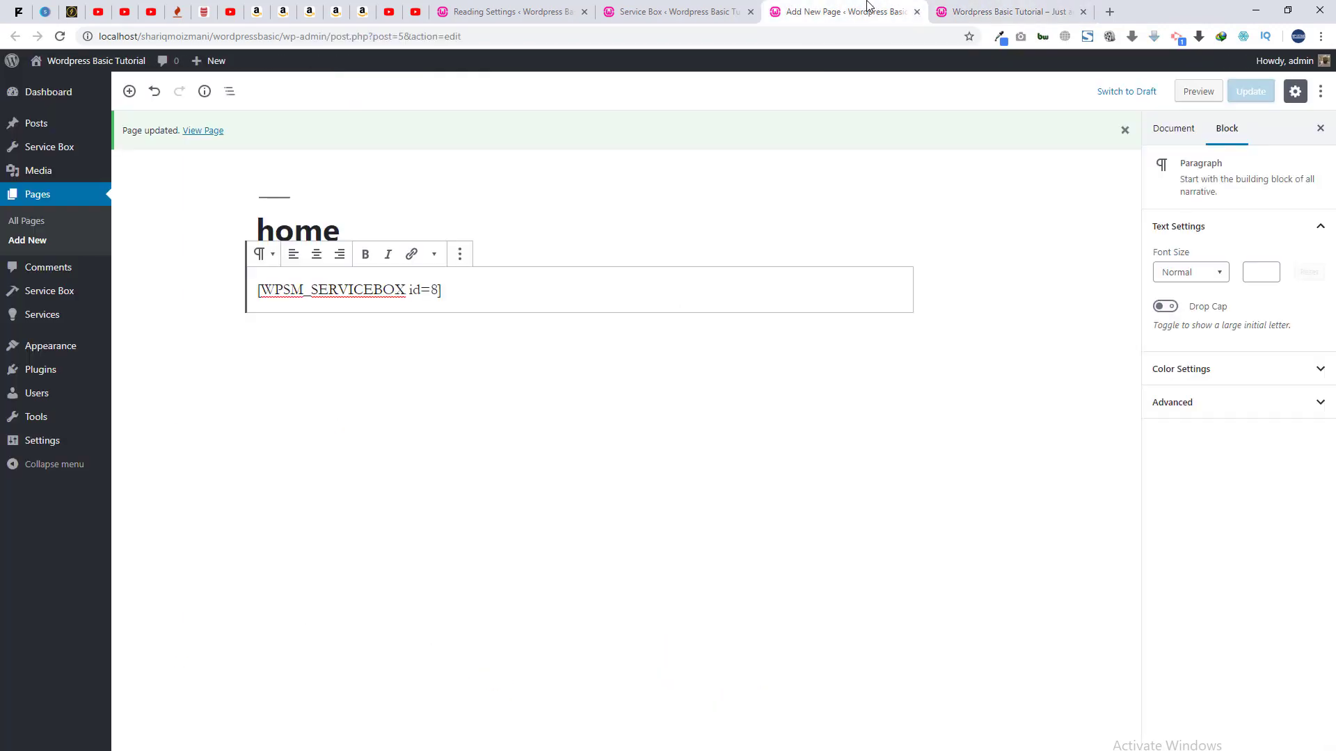
click(936, 8)
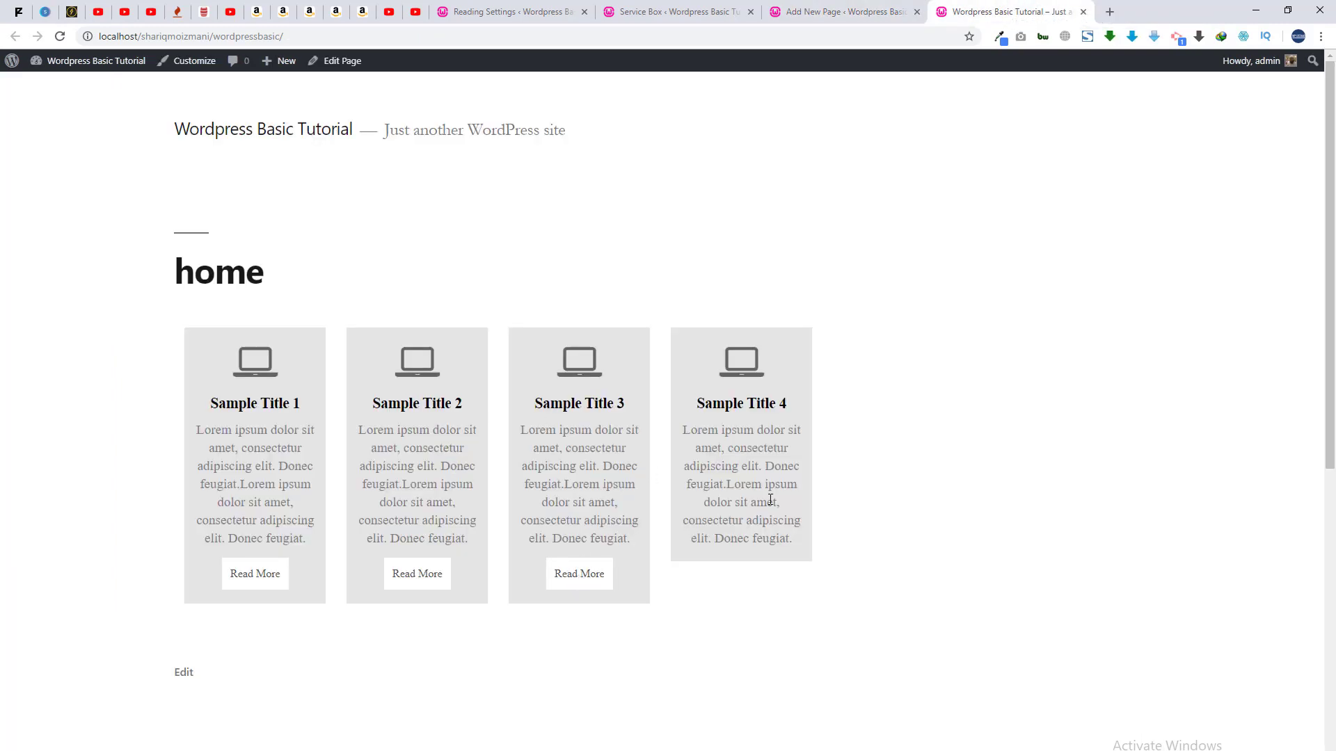
Activate the WPBakery Page Builder and Child Theme Generator plugins among the installed plugins
click(833, 18)
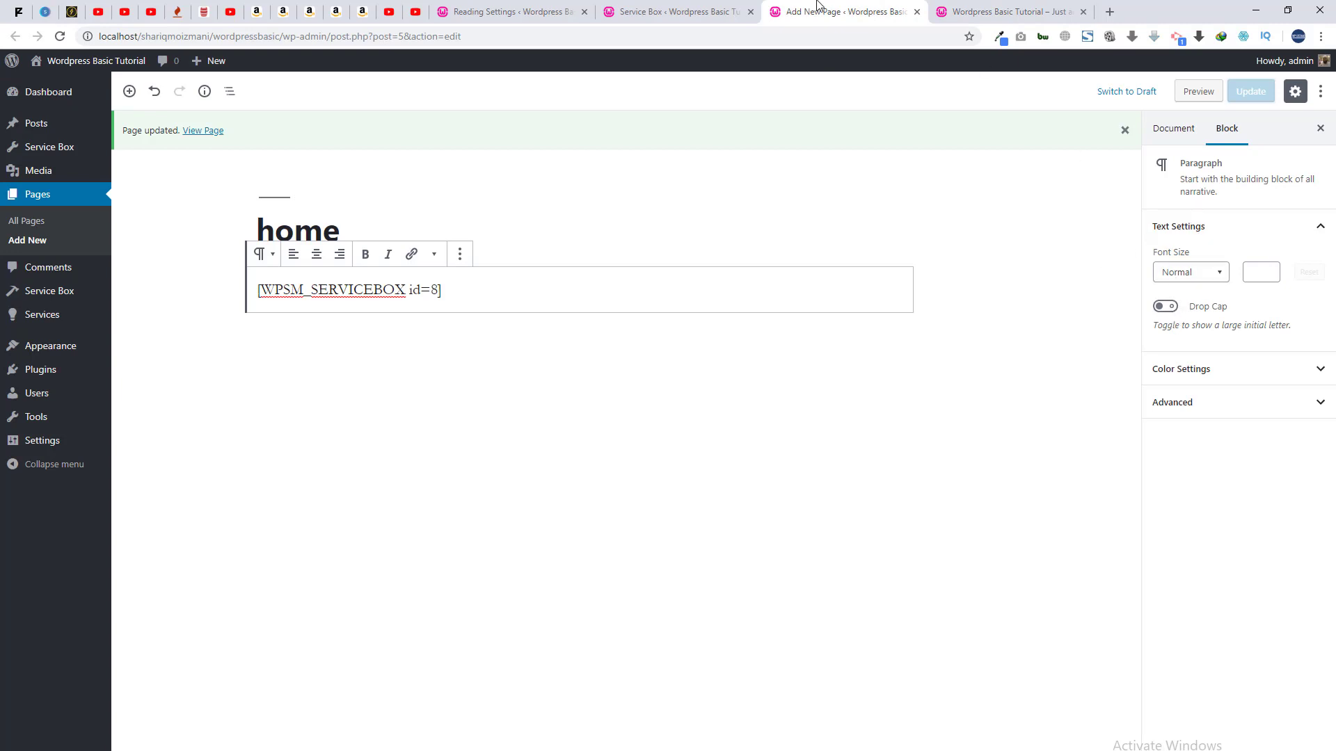
mouse_move(31, 384)
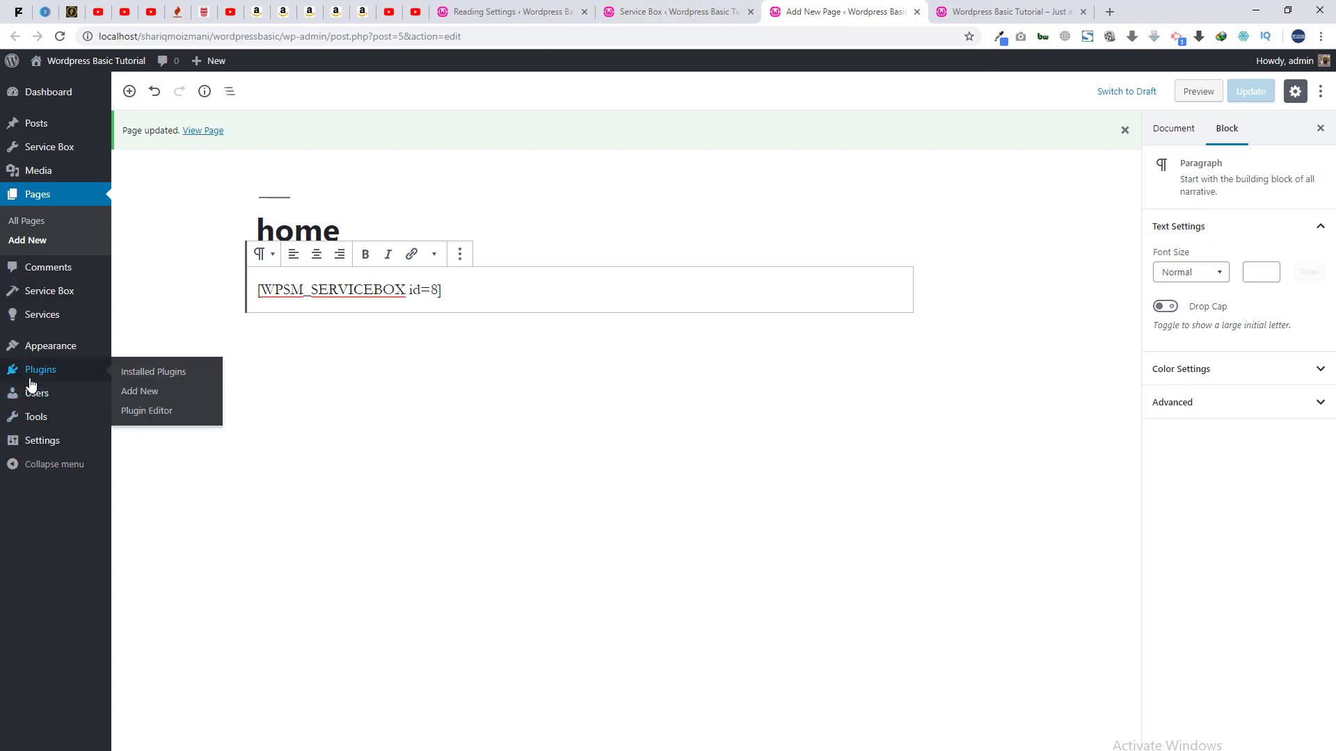
middle_click(146, 380)
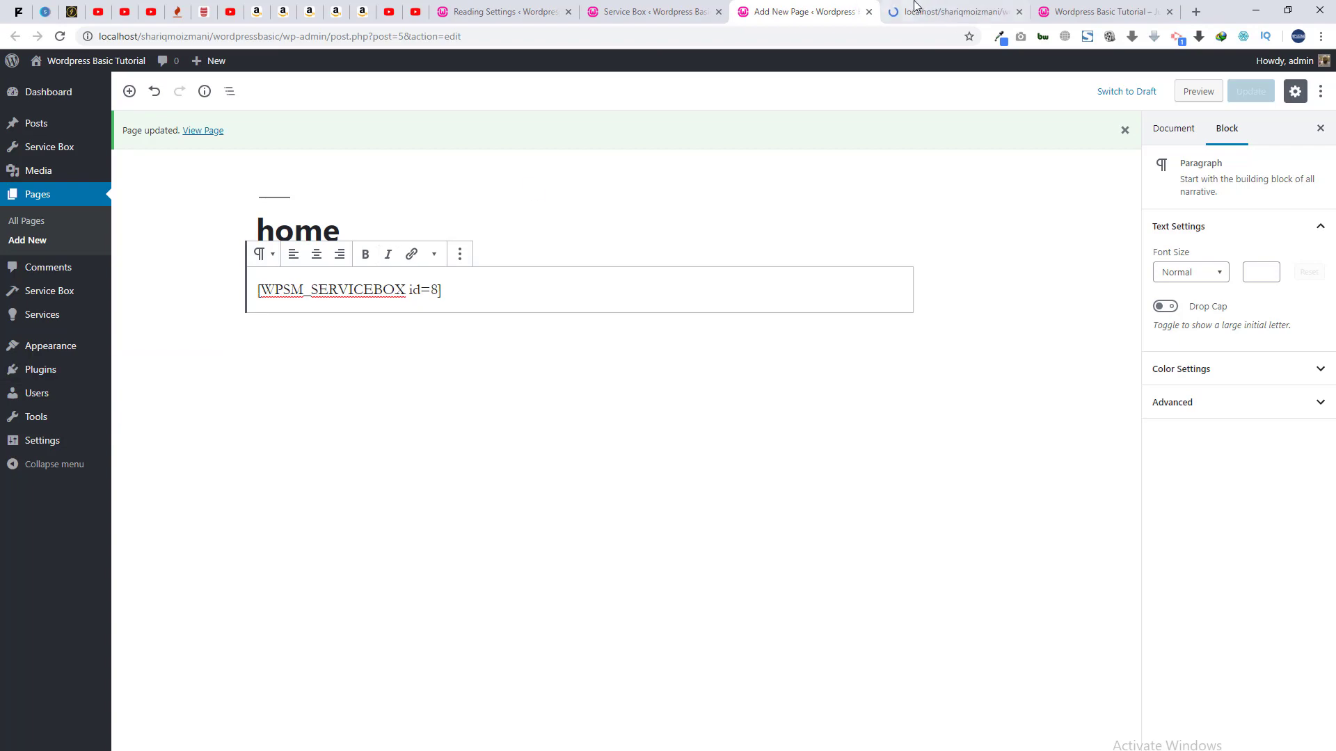
click(918, 12)
scroll(316, 491, down, 5)
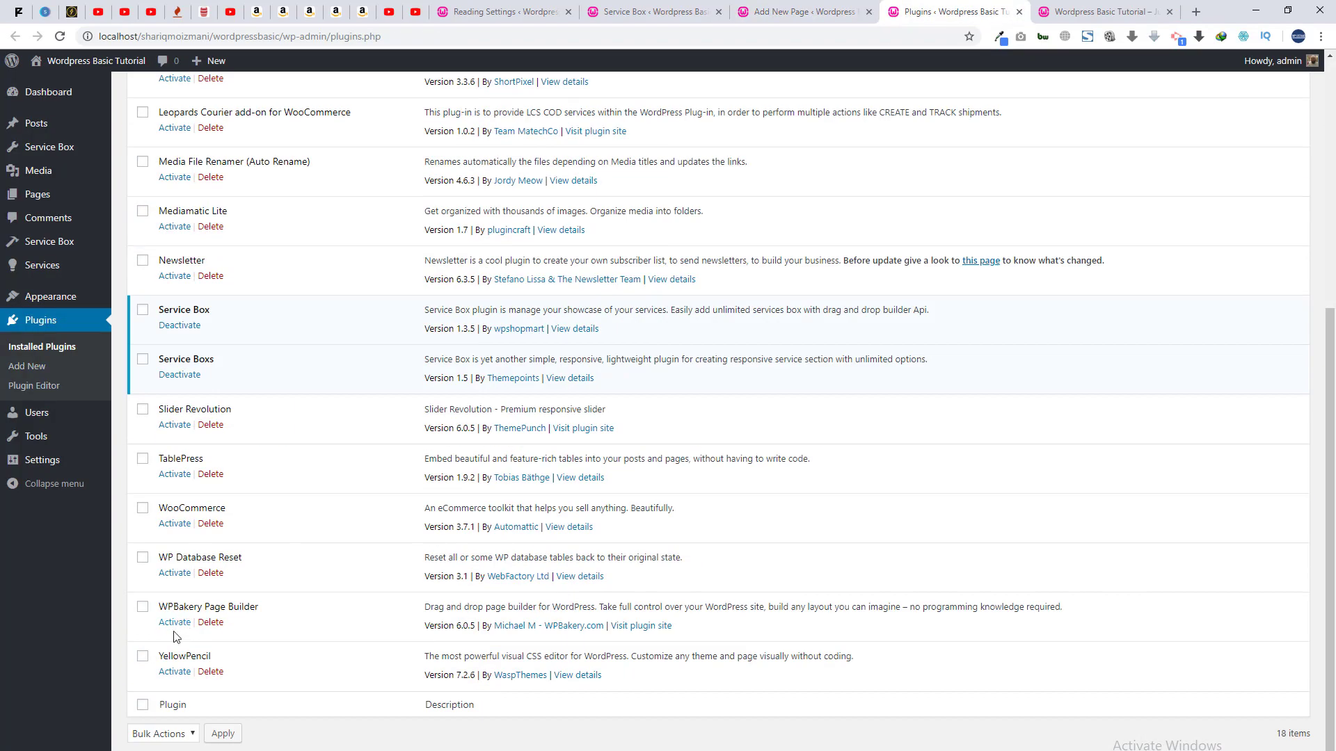
click(175, 623)
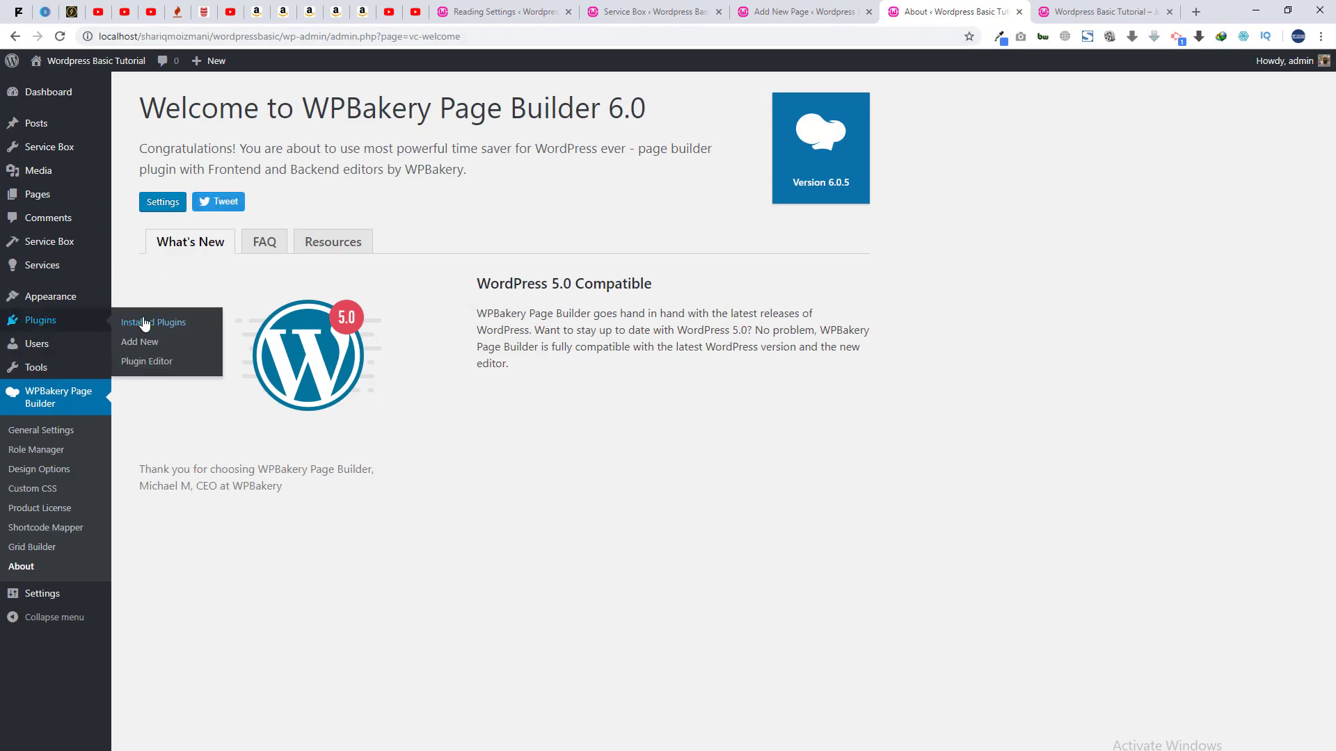
click(147, 322)
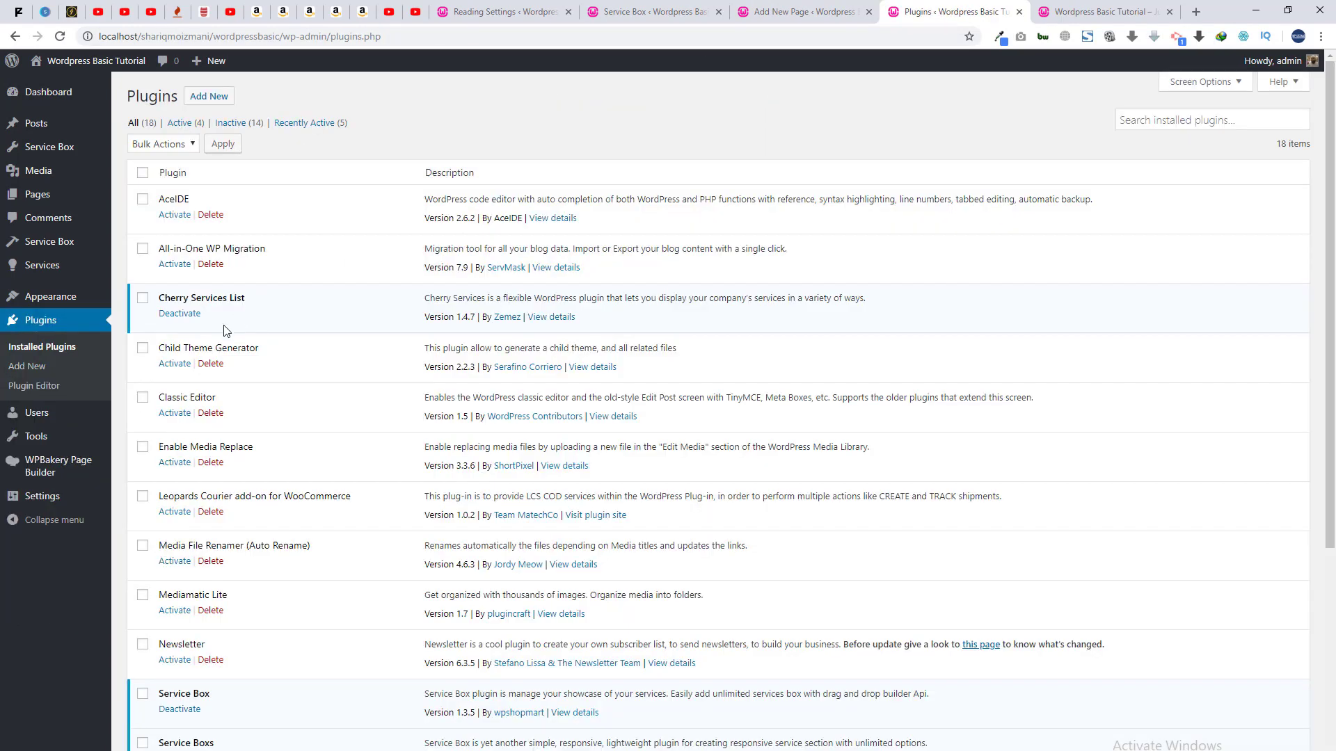
click(167, 365)
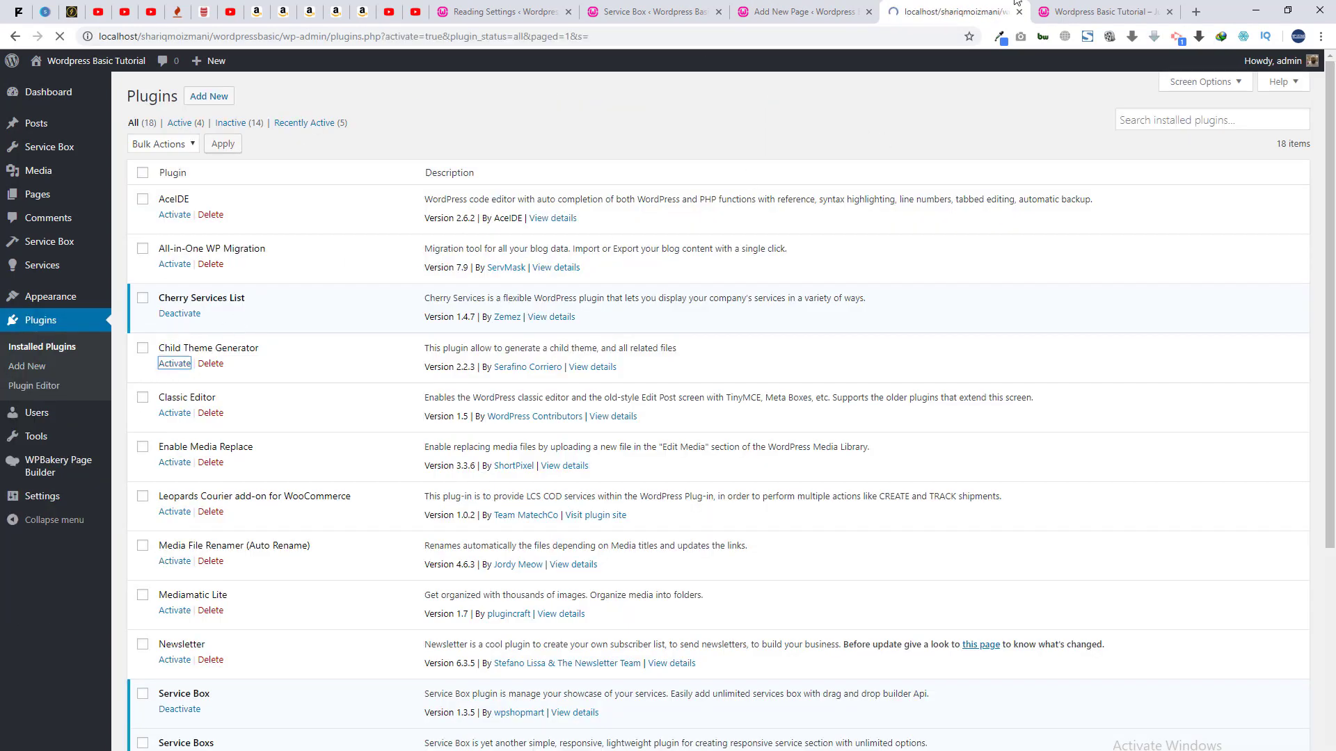
Reload the home page's editor and switch it to the WPBakery Page Builder Backend Editor, dismissing the introductory hints
click(1072, 7)
click(874, 4)
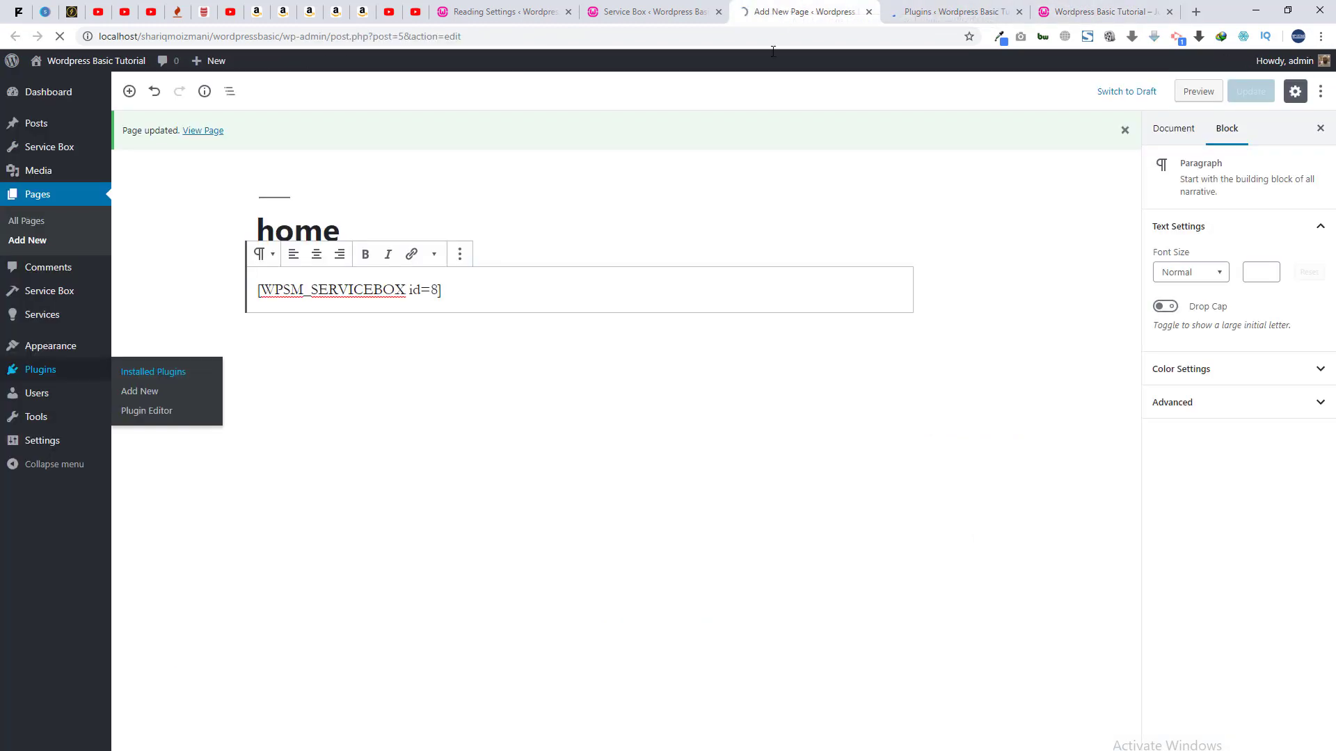
key(F5)
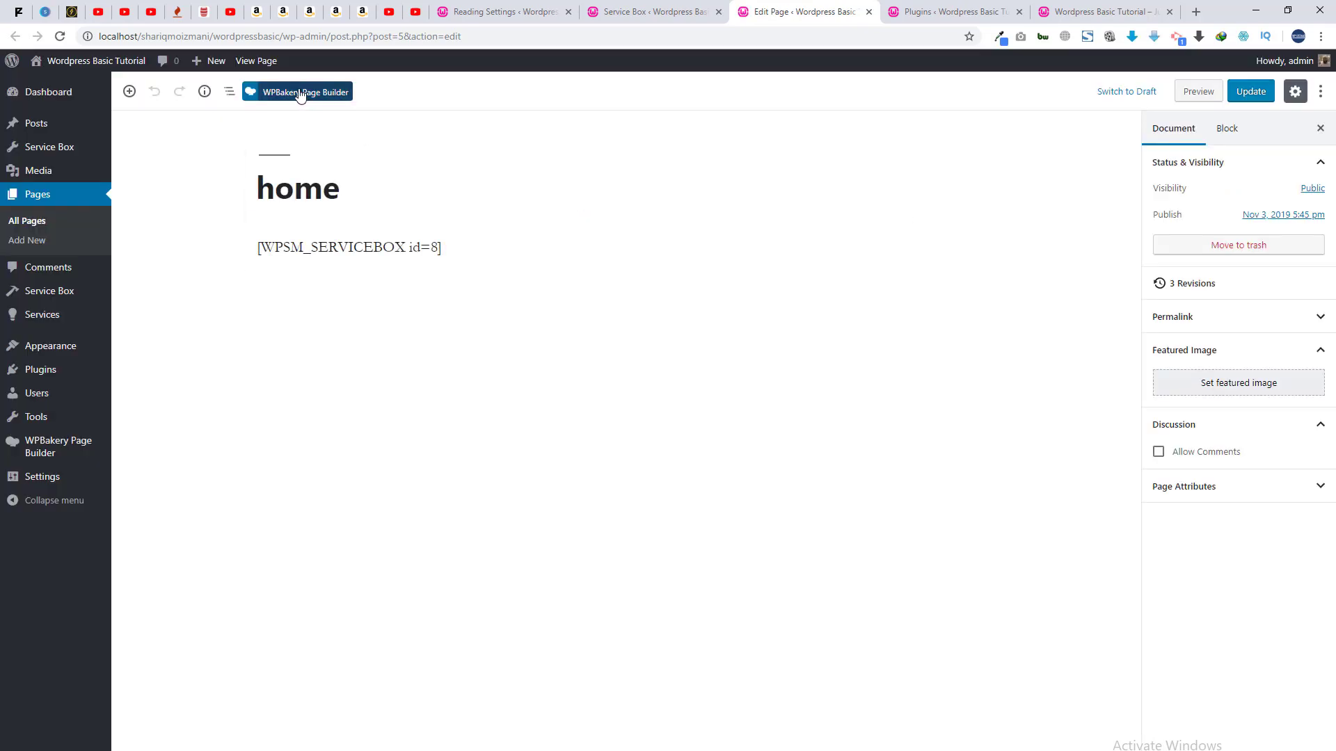
click(300, 93)
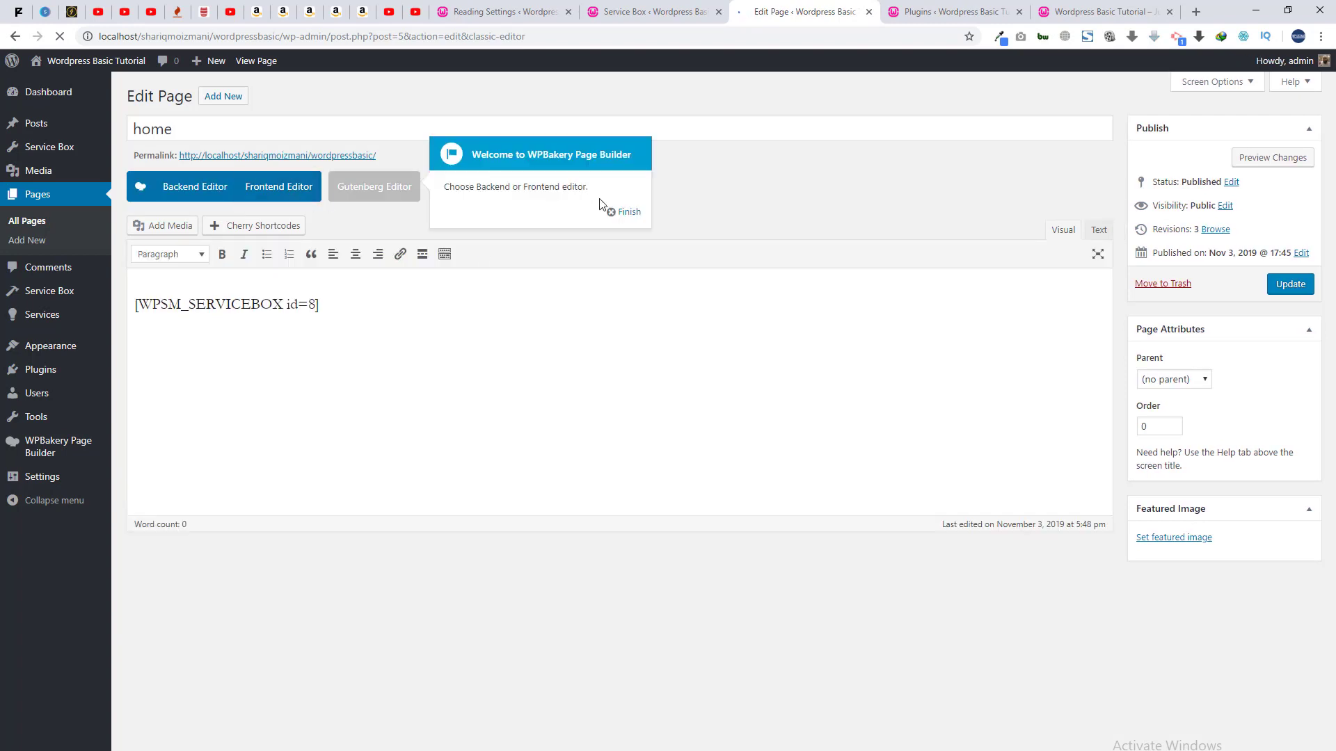
click(625, 209)
click(194, 188)
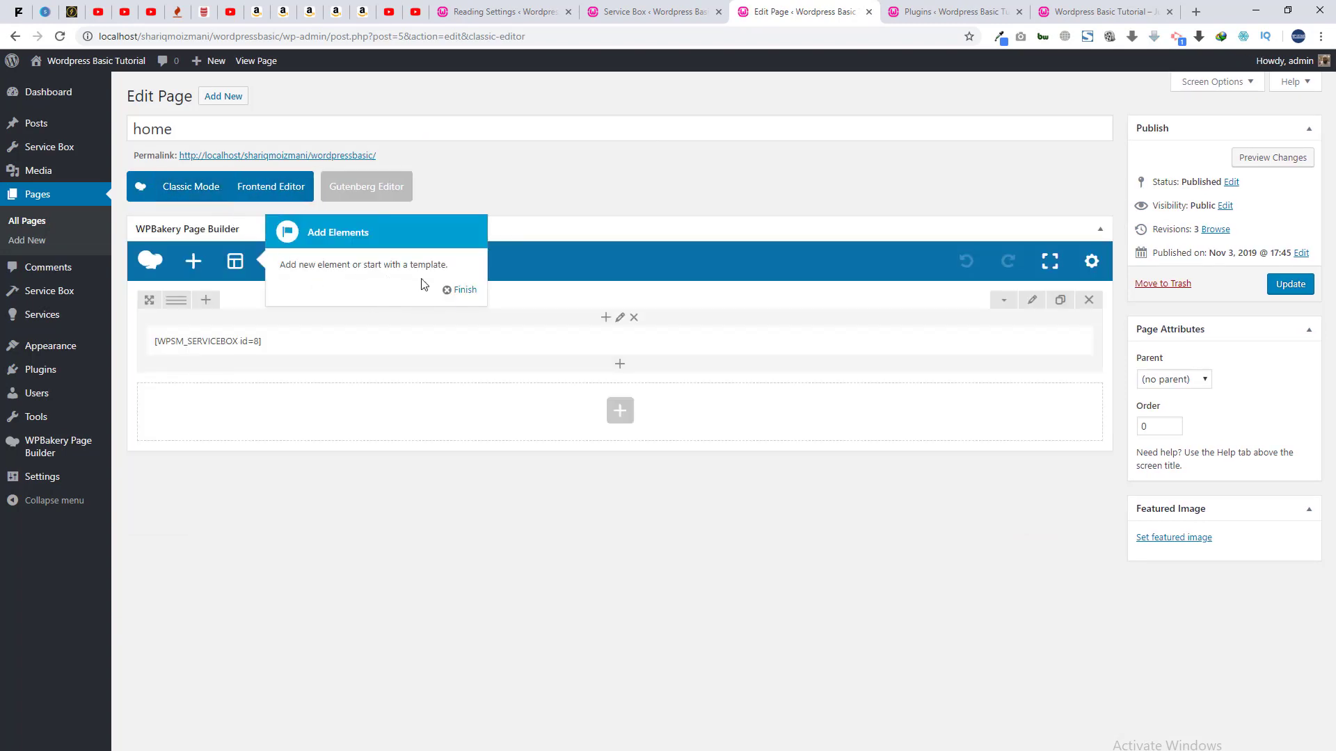
click(462, 290)
Set the shortcode row's stretch option to "Stretch row and content (no paddings)", save the row settings and update the page
click(1032, 300)
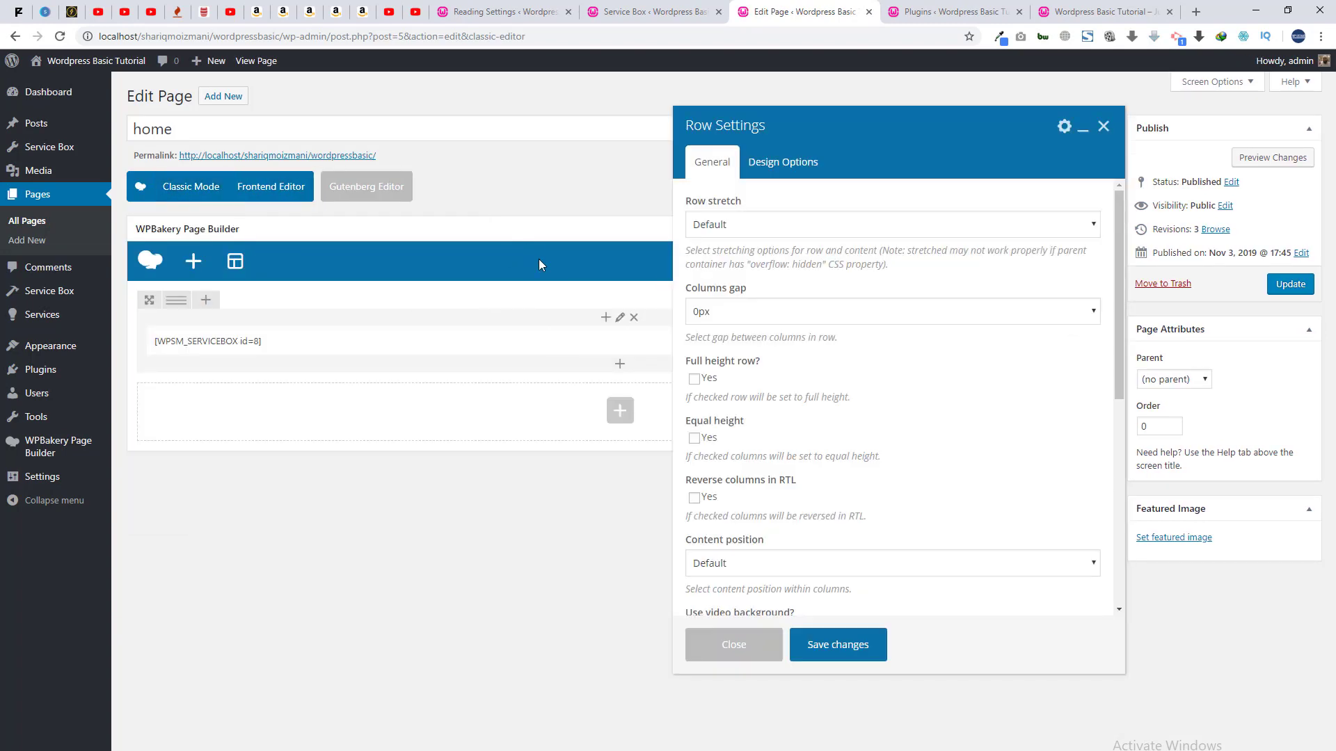
click(716, 230)
click(726, 283)
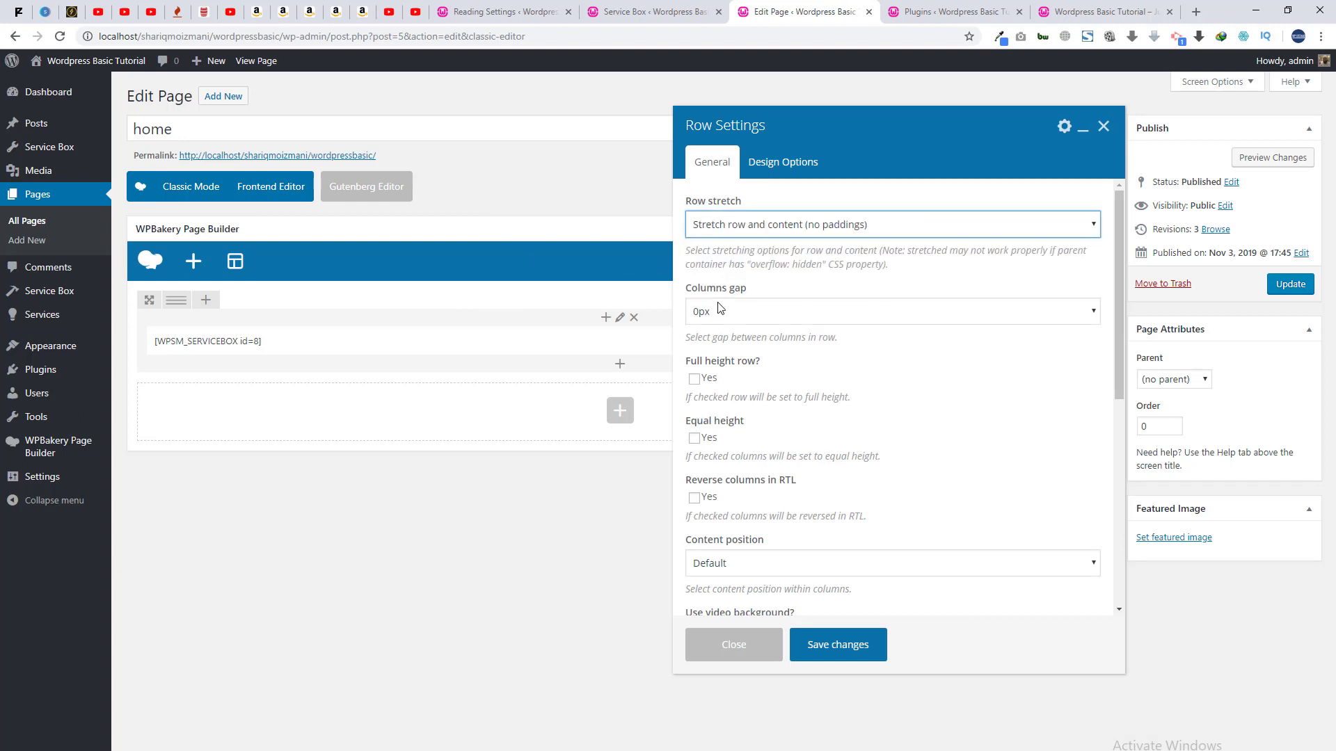
click(780, 173)
click(711, 163)
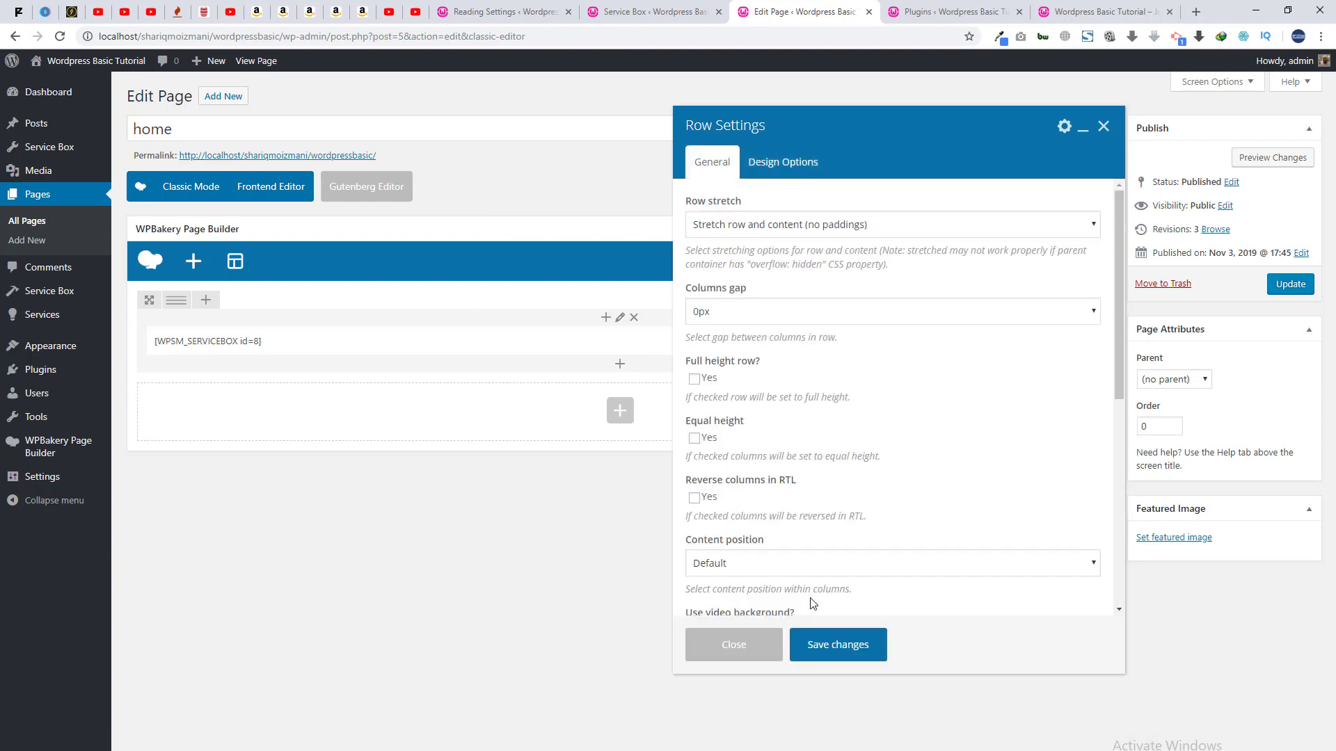
click(834, 643)
click(1291, 291)
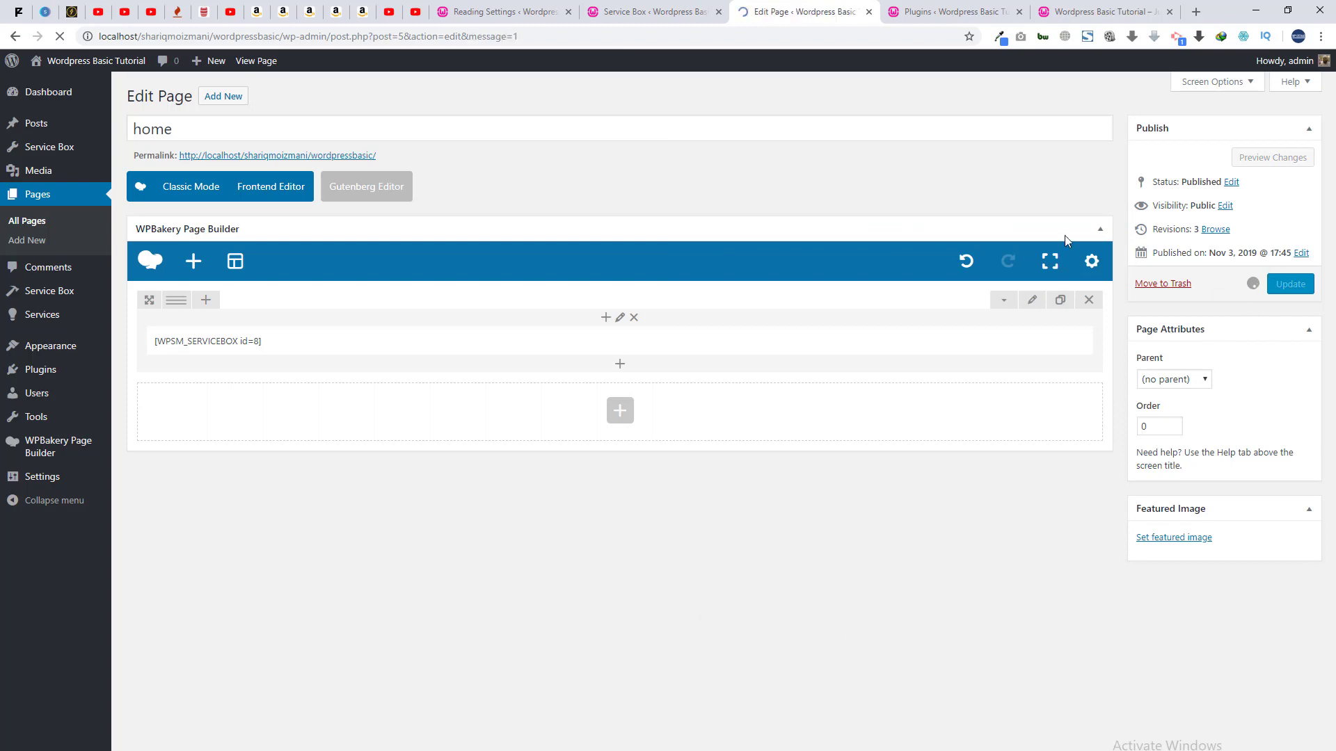
Reload the site's front page and examine how the service boxes sit in the stretched row, closing the leftover Plugins page
click(954, 12)
click(1051, 12)
key(F5)
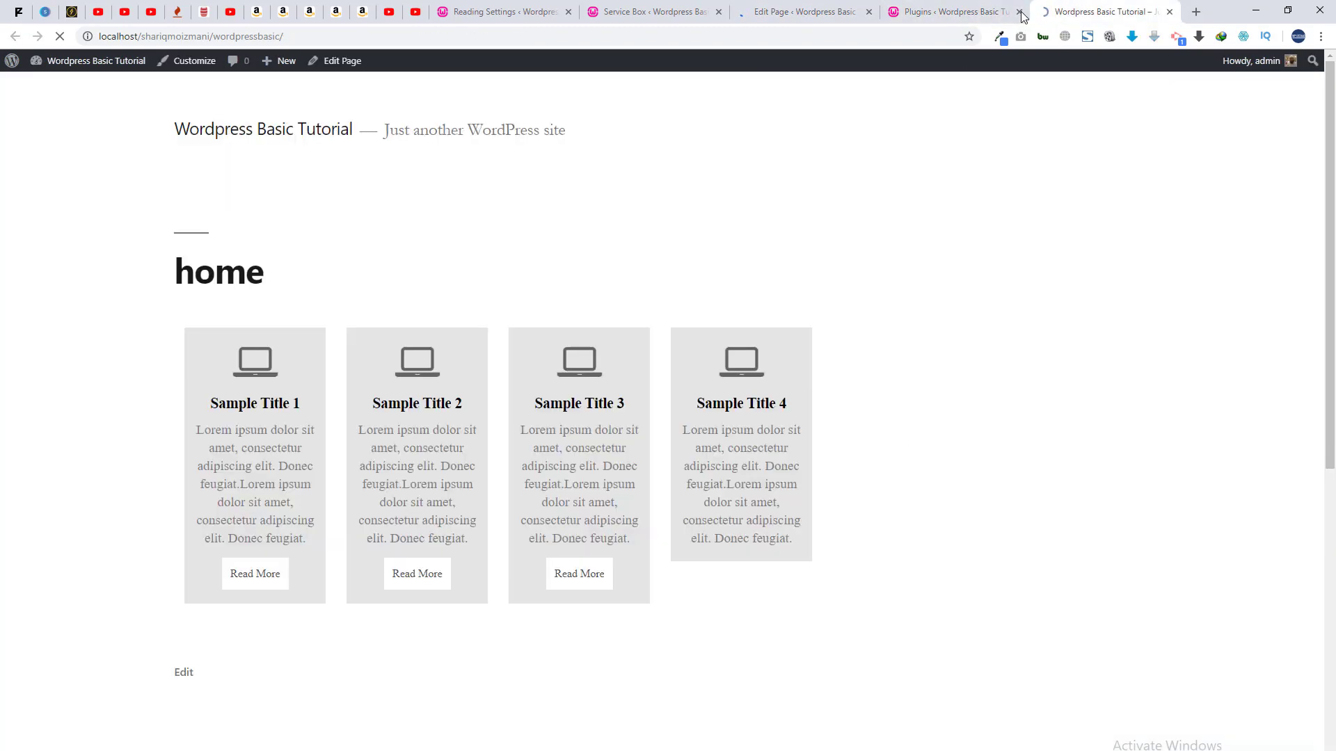
click(1019, 12)
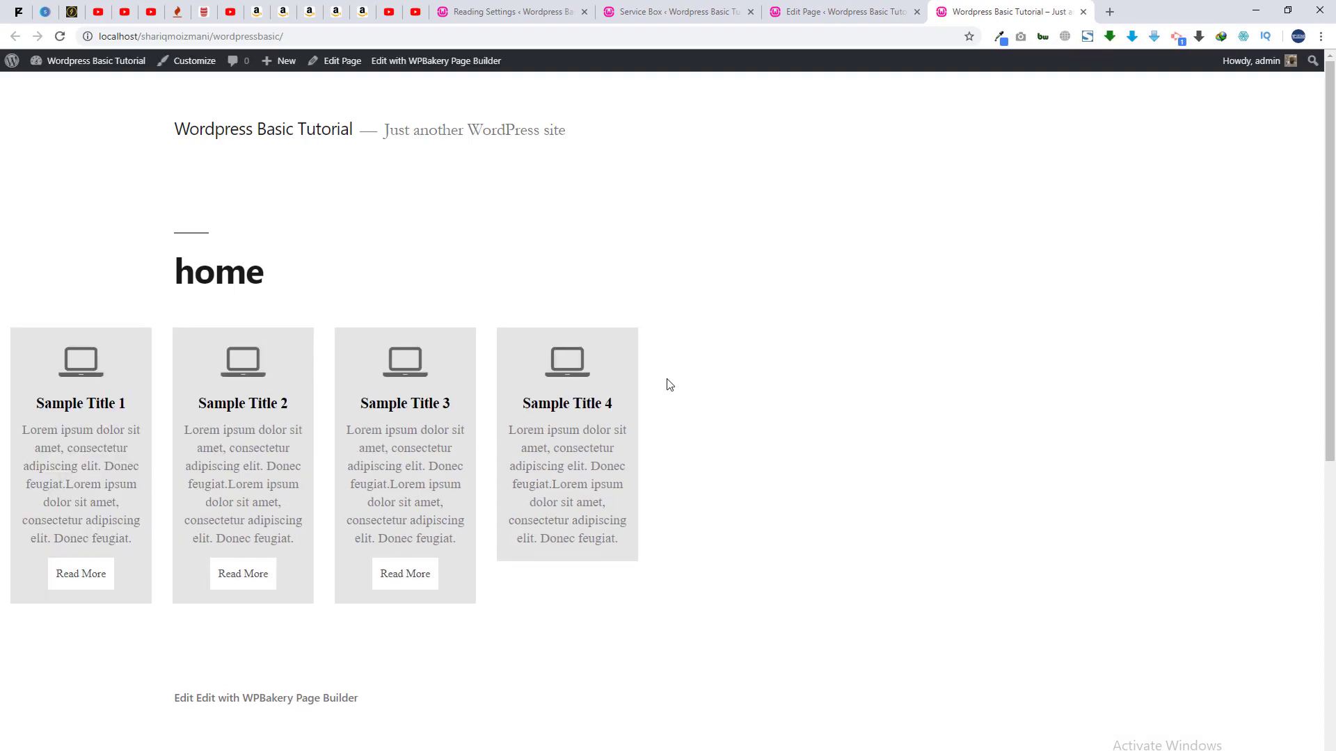
click(845, 11)
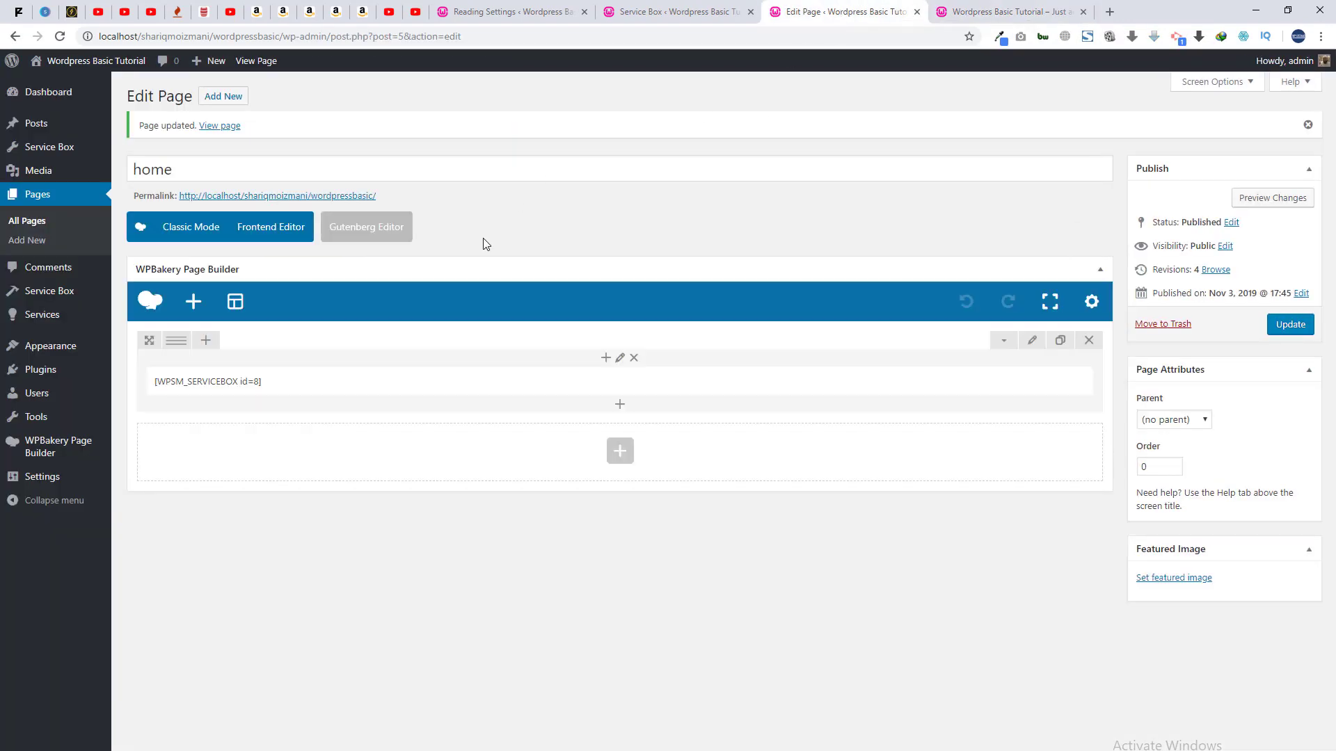
click(1167, 418)
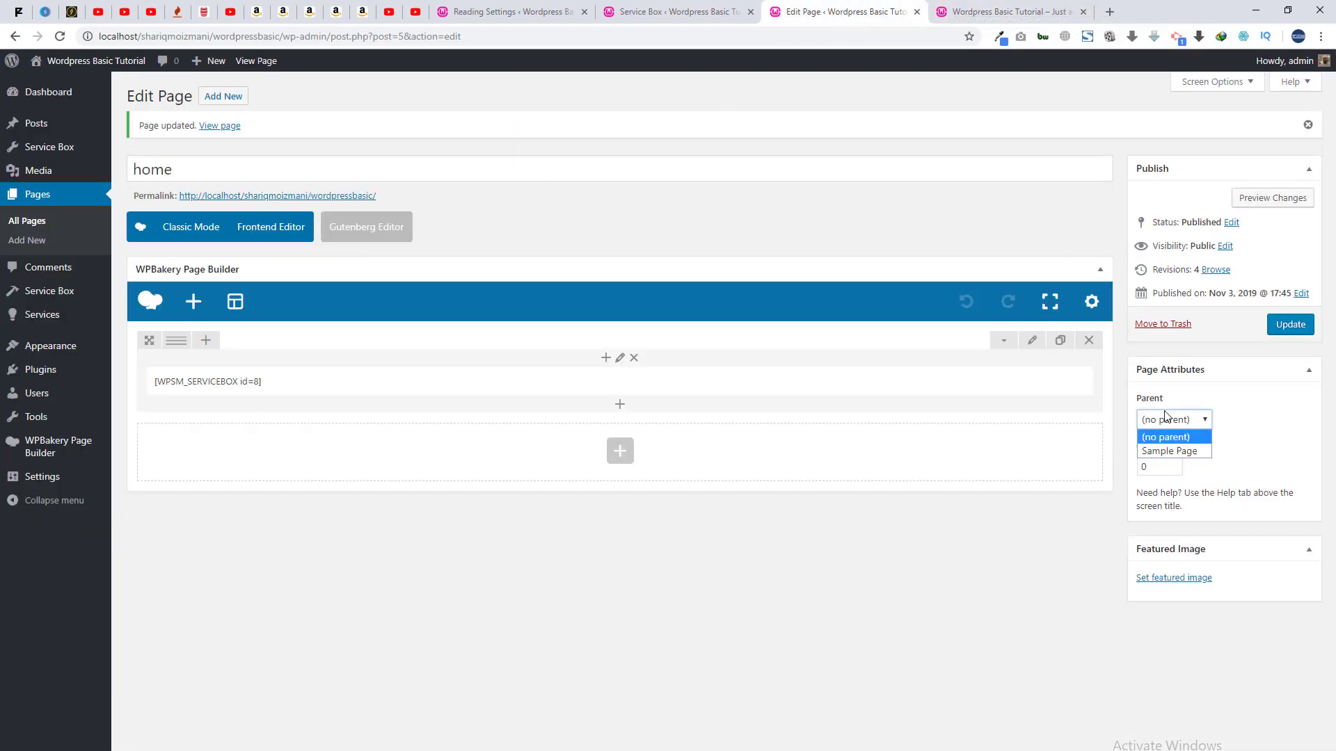
click(1167, 418)
click(1009, 11)
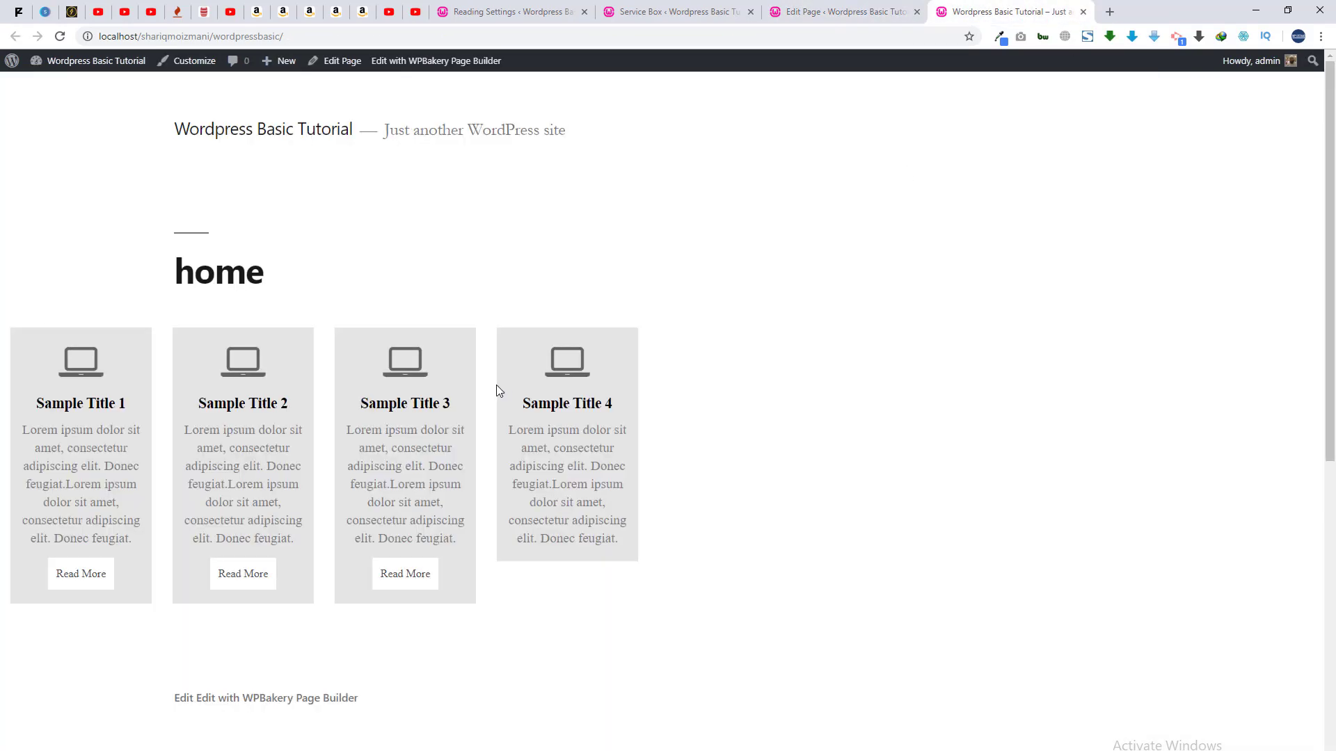
Inspect the service boxes in the browser's developer tools and select the full-width vc_row element inside entry-content
right_click(241, 366)
click(311, 548)
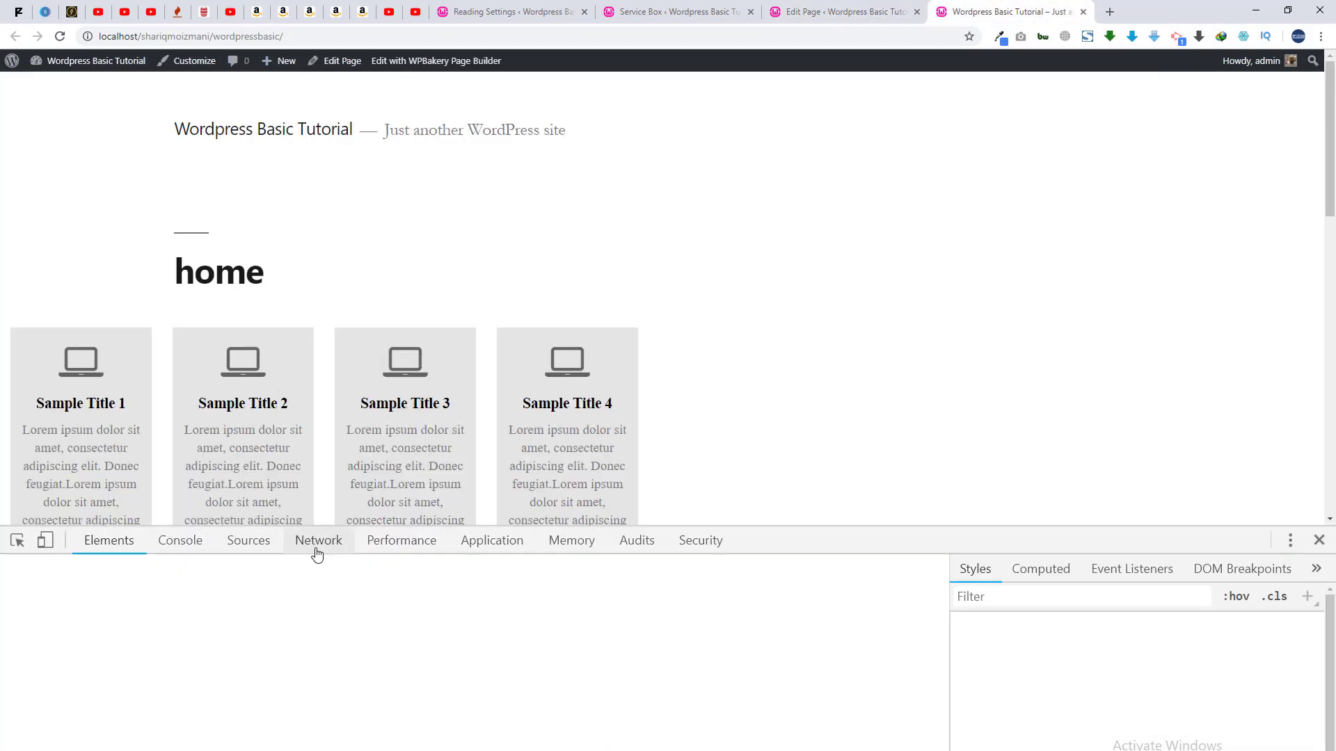
click(17, 540)
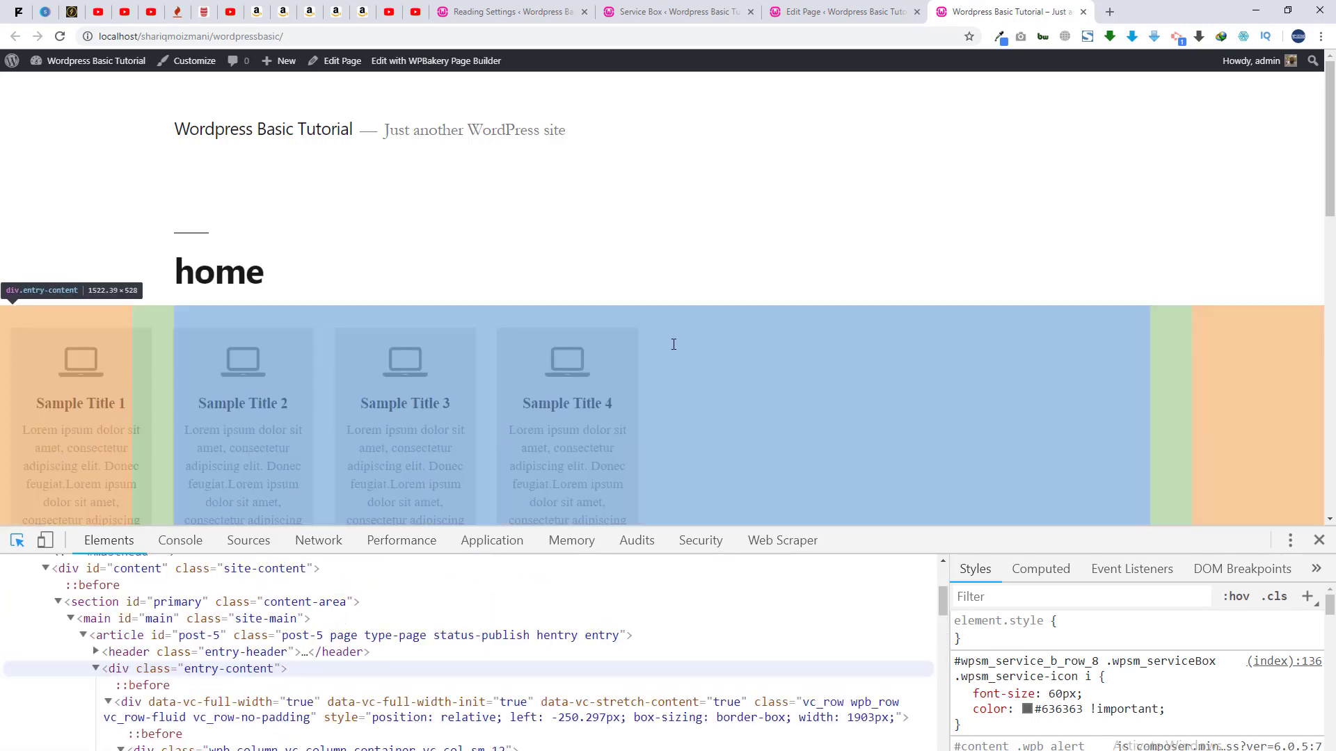
click(675, 345)
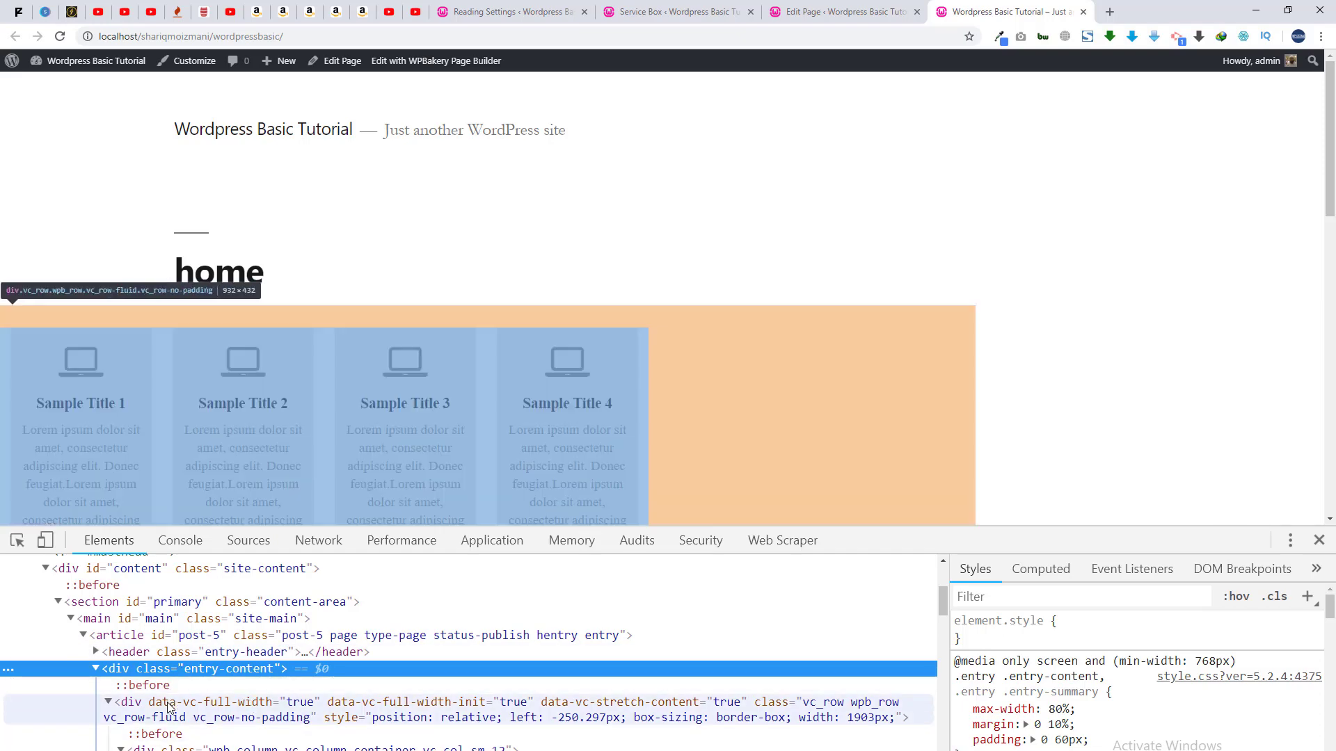
click(169, 708)
Try disabling the vc_row element's inline left, position and box-sizing styles, toggling its width off and back on
click(961, 684)
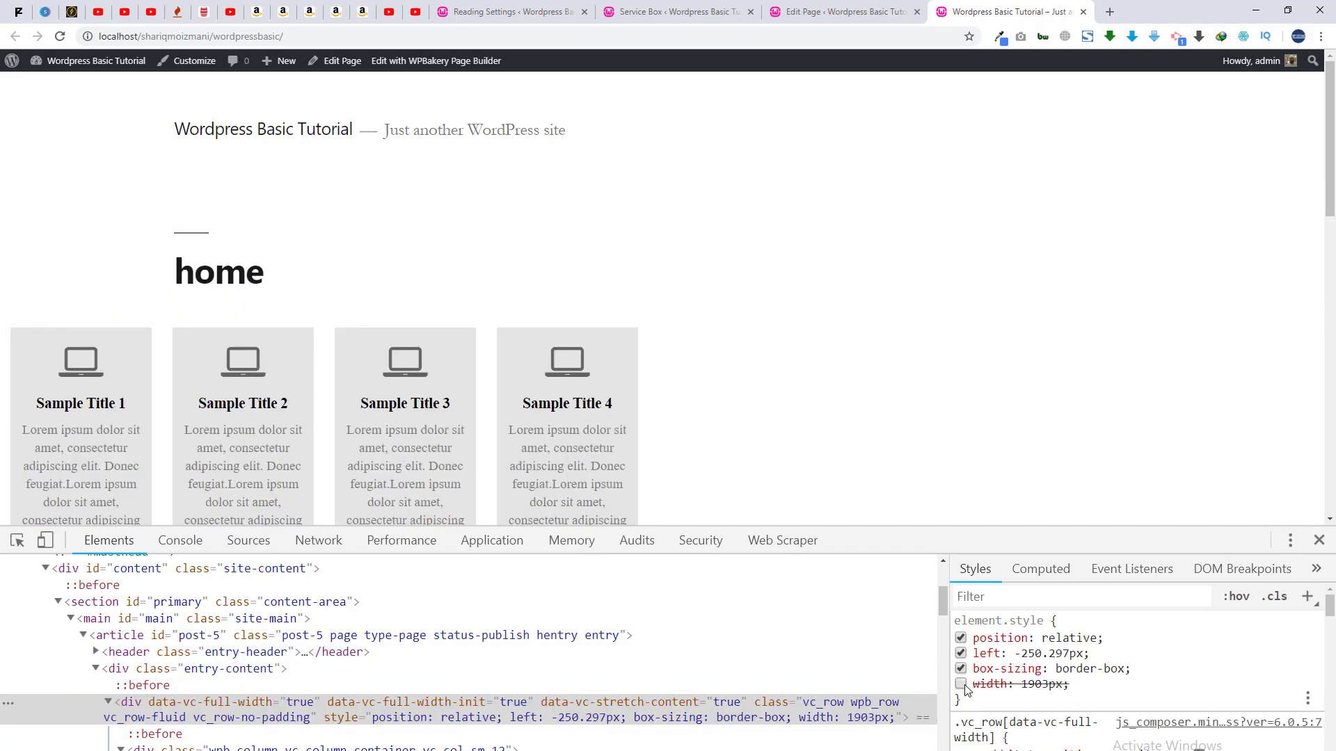
click(961, 653)
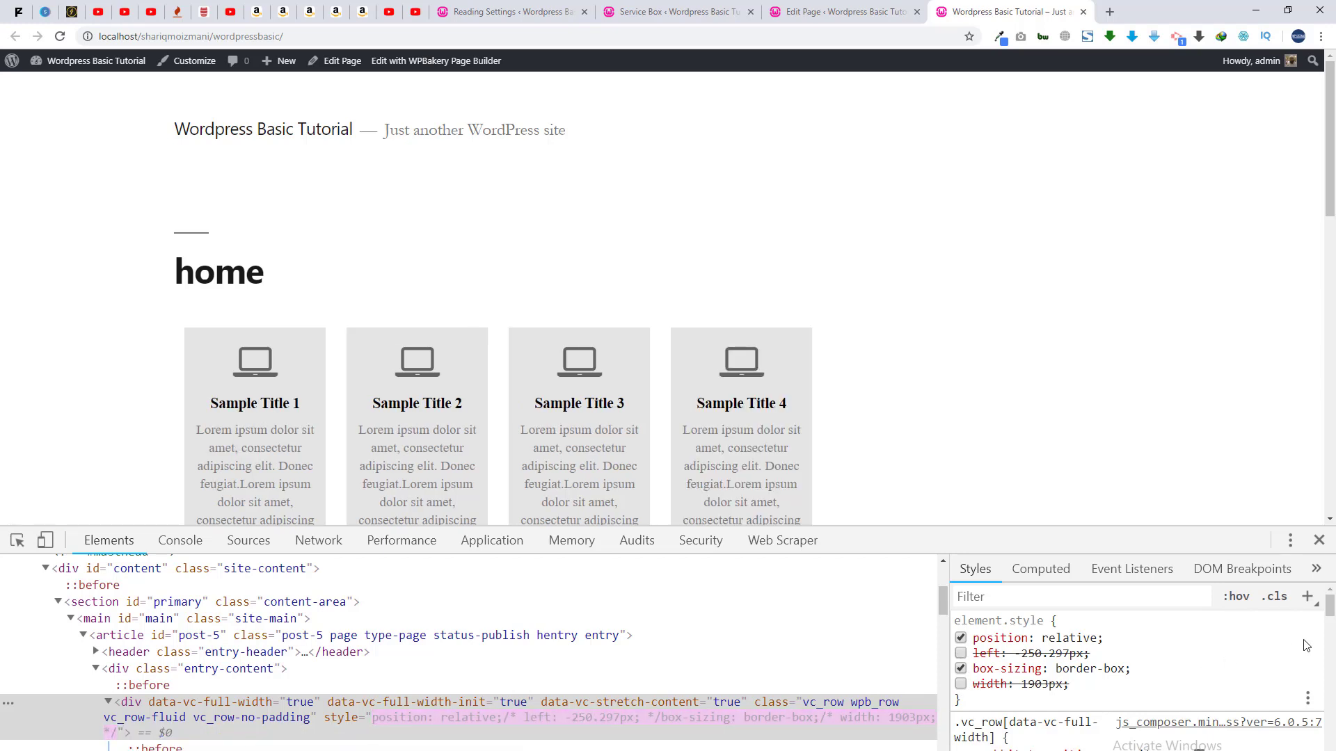
mouse_move(1329, 605)
mouse_down()
mouse_move(1329, 621)
mouse_move(1329, 604)
mouse_up()
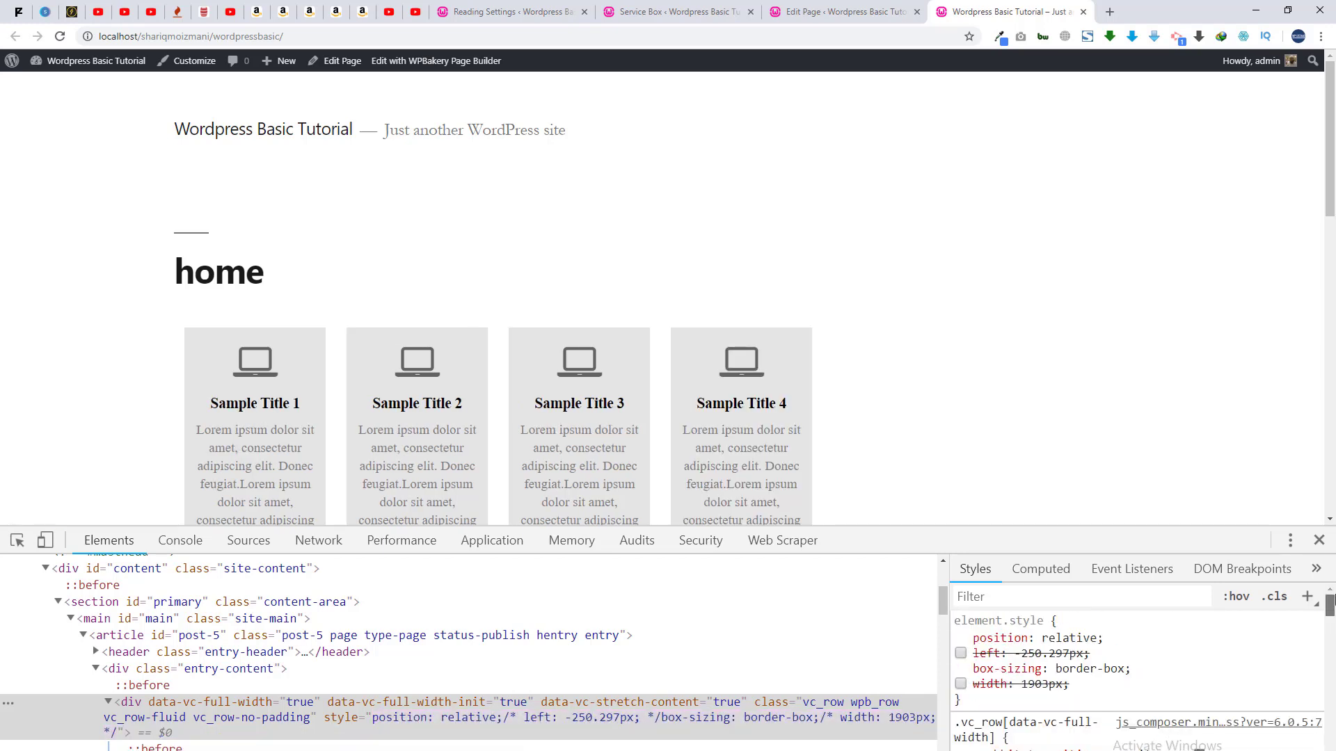
click(961, 638)
click(961, 669)
click(961, 684)
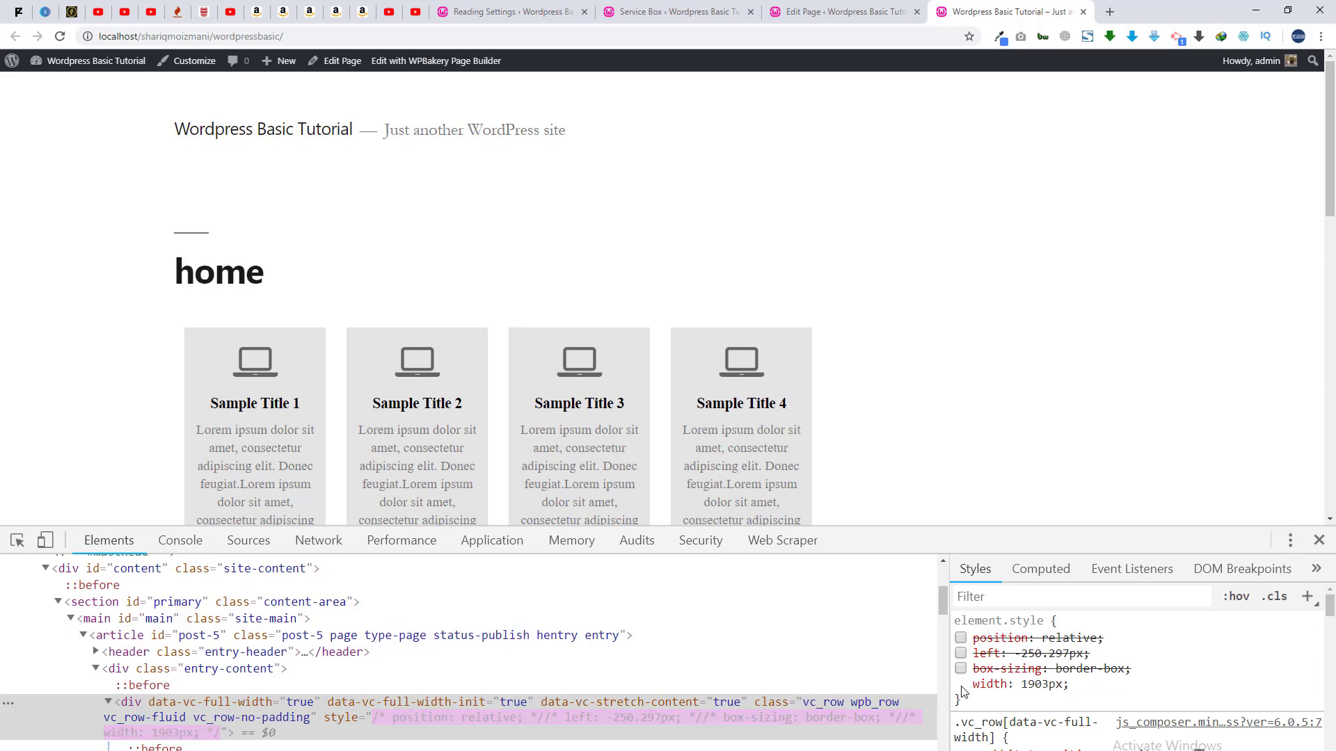
Inspect the Sample Title 4 column element and the entry-content container to examine their style rules
click(17, 540)
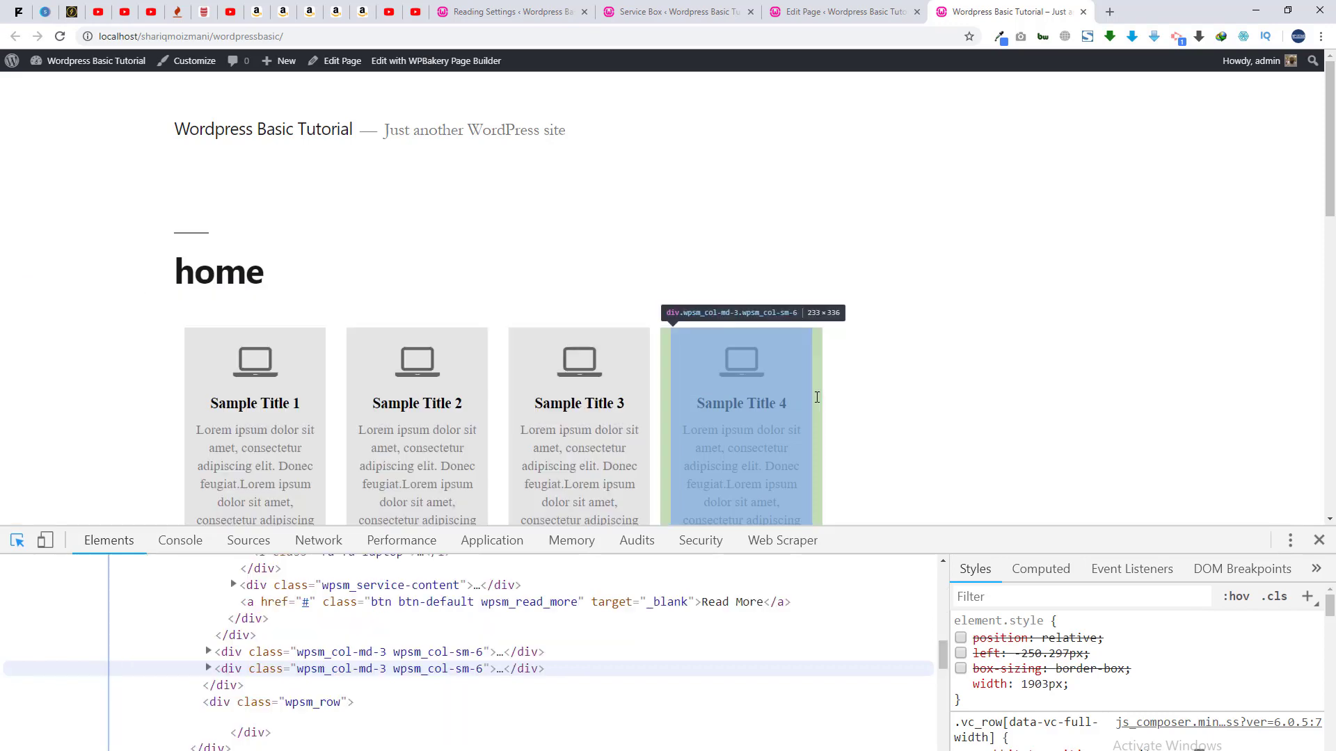
click(817, 403)
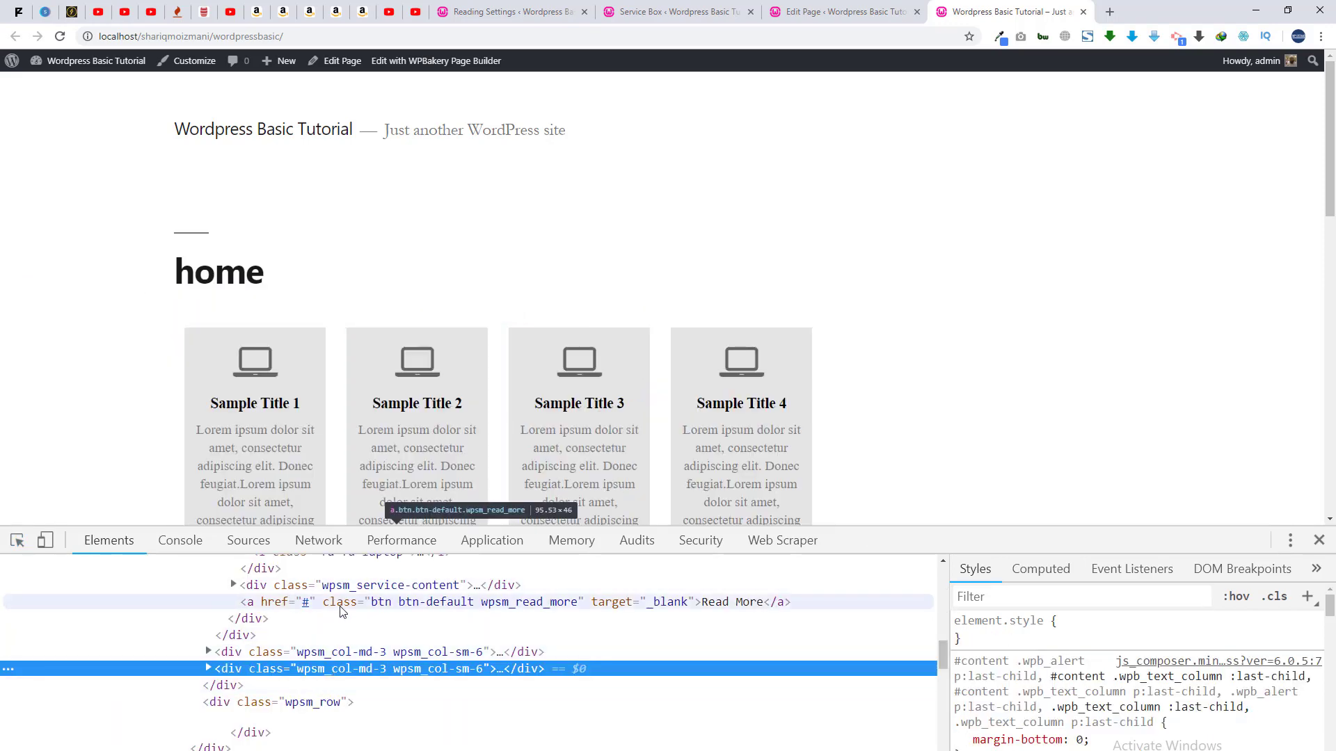
drag(945, 656, 944, 642)
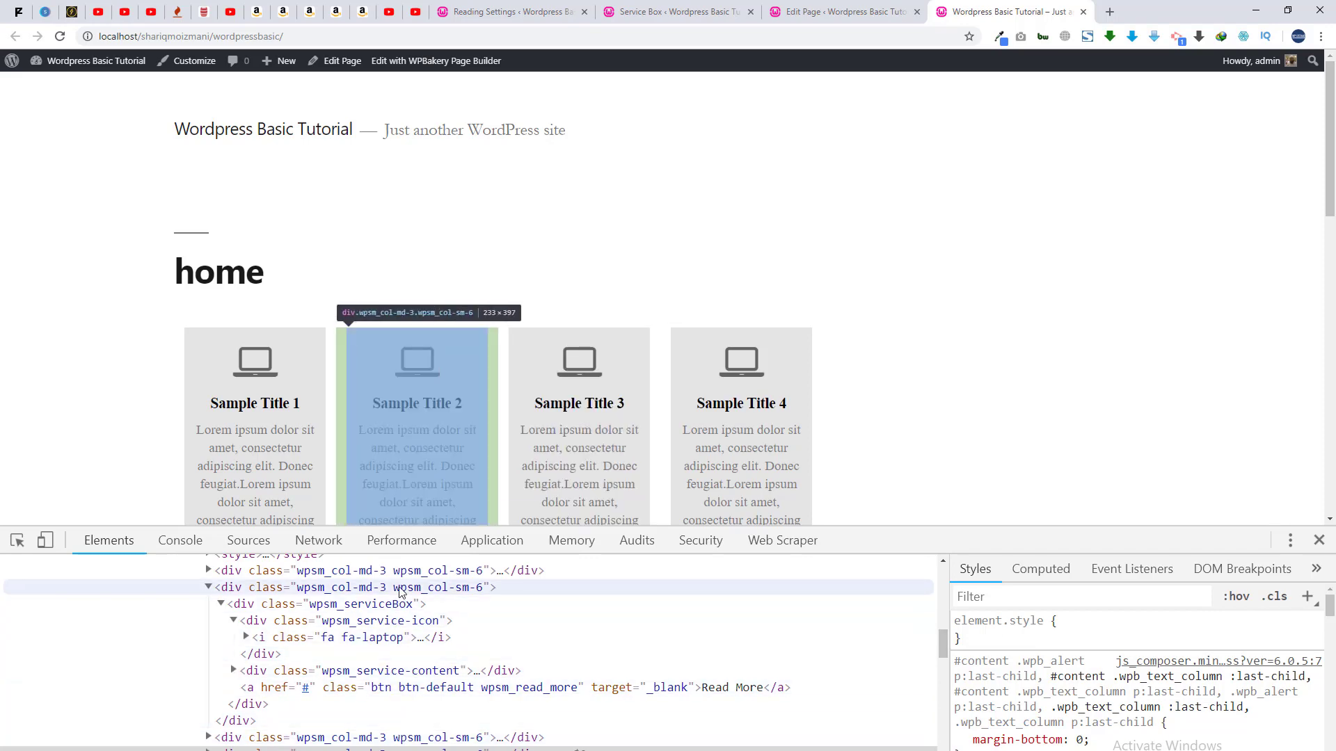
scroll(401, 592, up, 10)
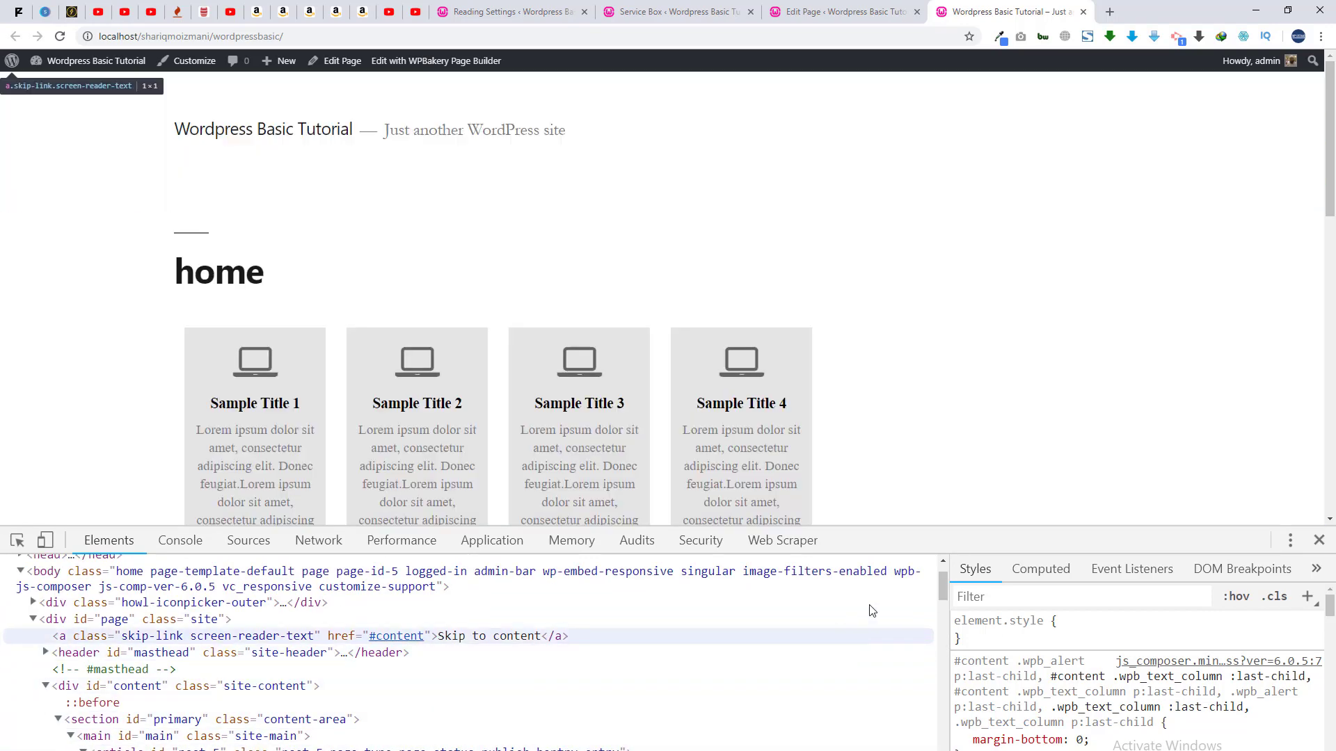
scroll(487, 682, down, 3)
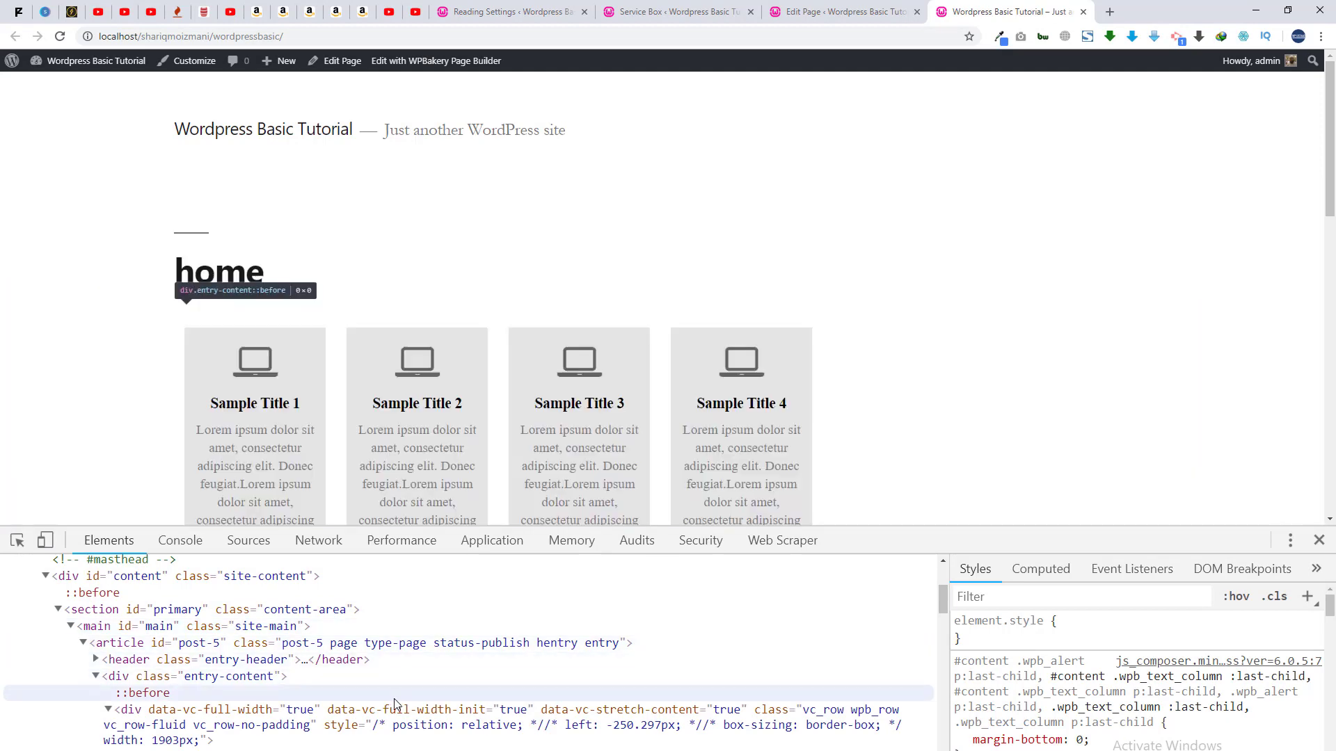
click(397, 677)
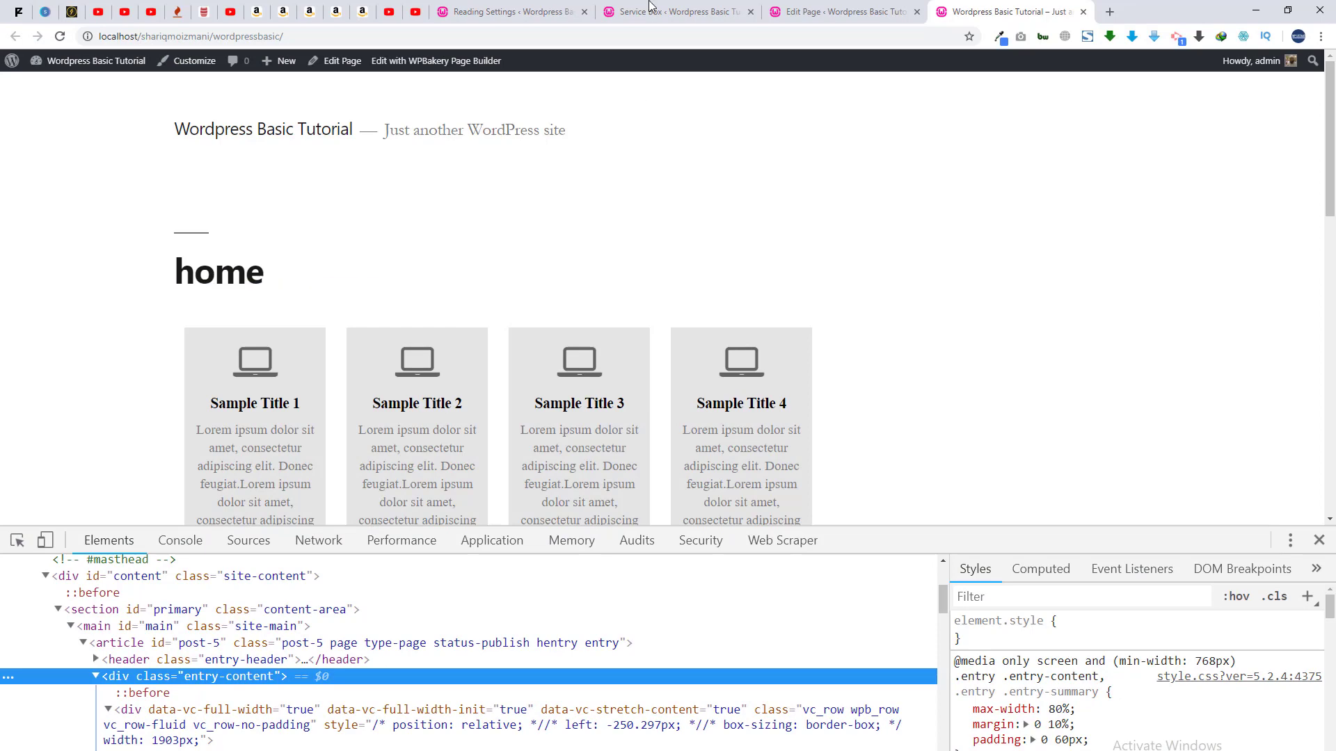
Start a new service in the second Service Box plugin, titled "home service 2", leaving its description empty
click(870, 5)
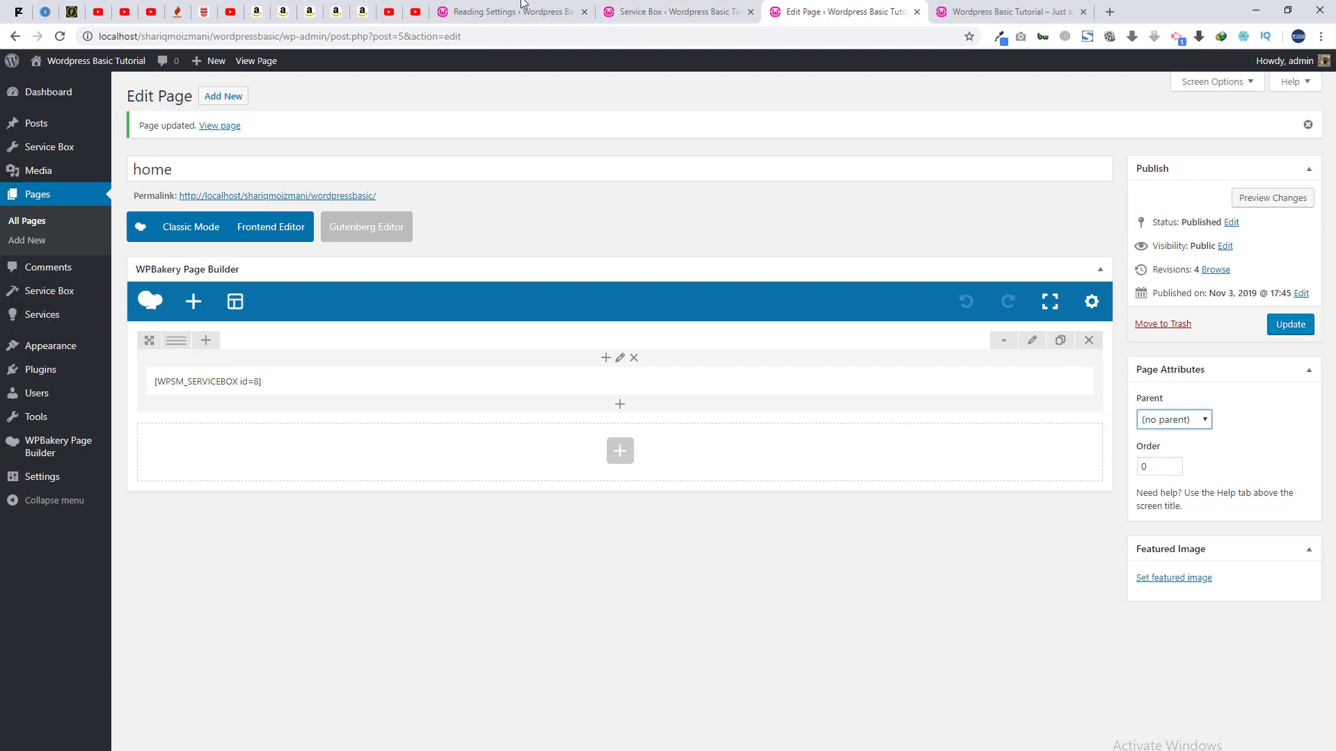
mouse_move(49, 291)
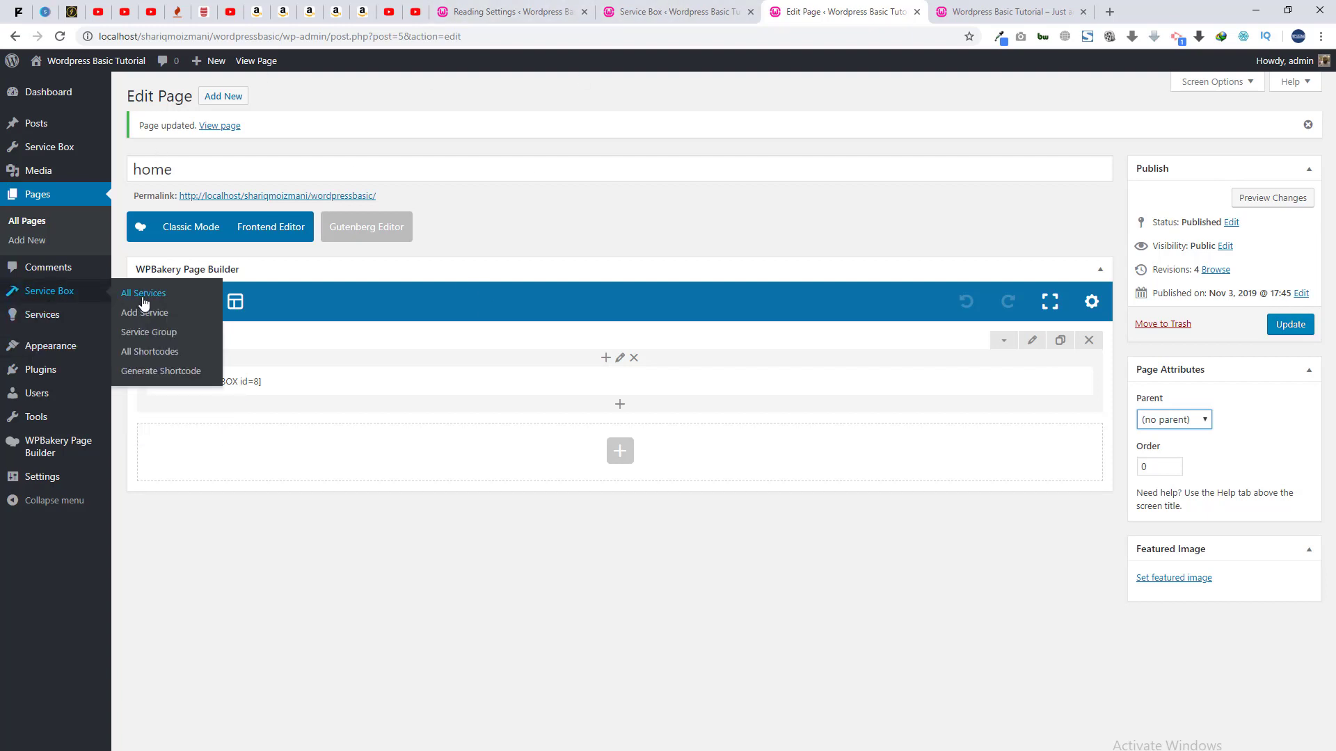
click(137, 315)
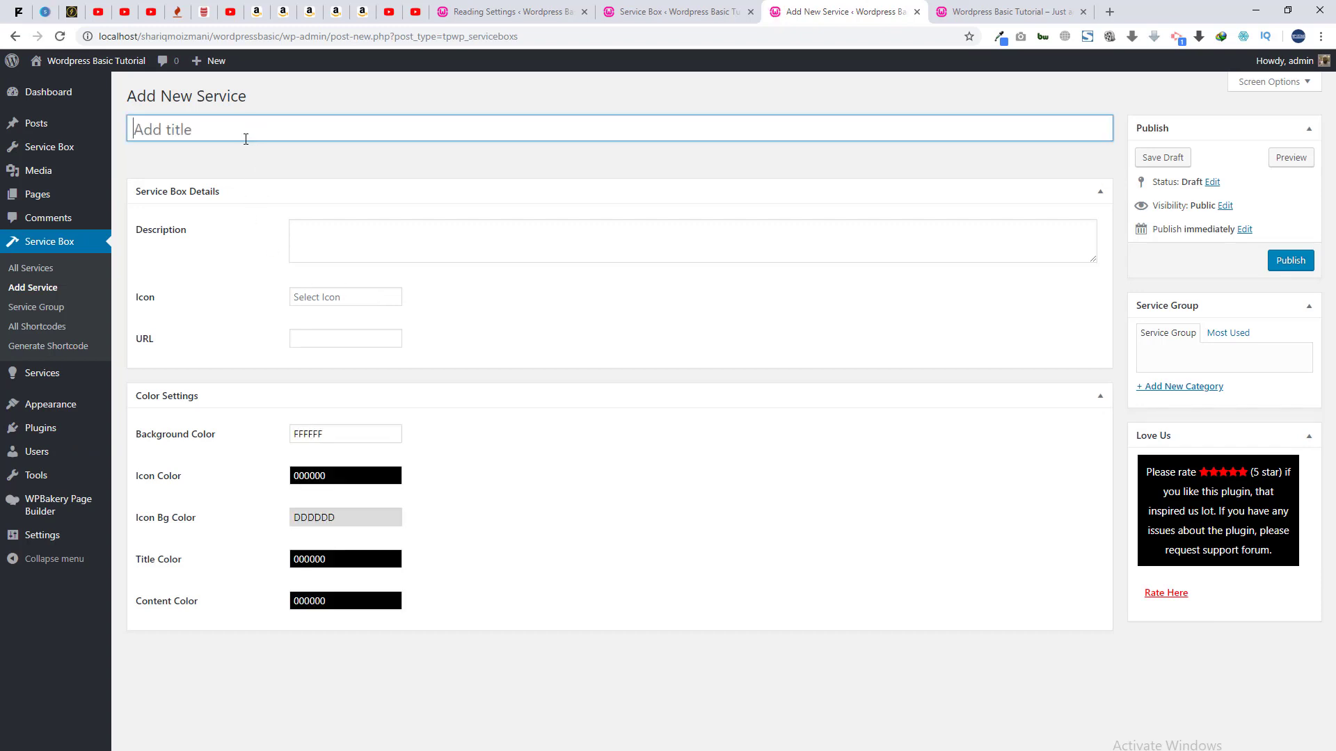
text(gh)
text(me ser)
text(vice 2)
click(380, 235)
text([WPSM_SERVICEBOX id=8])
key(ctrl+z)
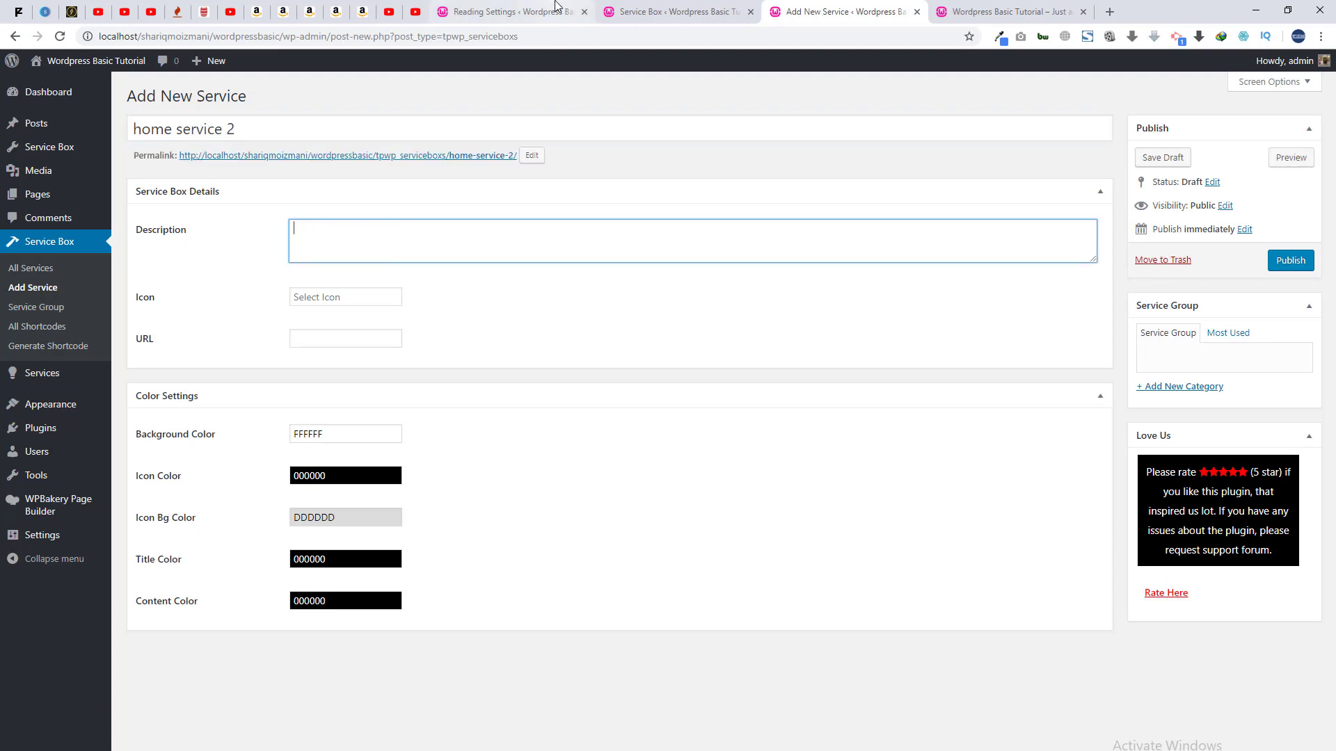
Copy the Sample Title 3 description from the Home-services service box, close the Reading Settings page and return to the new service
click(668, 12)
click(188, 421)
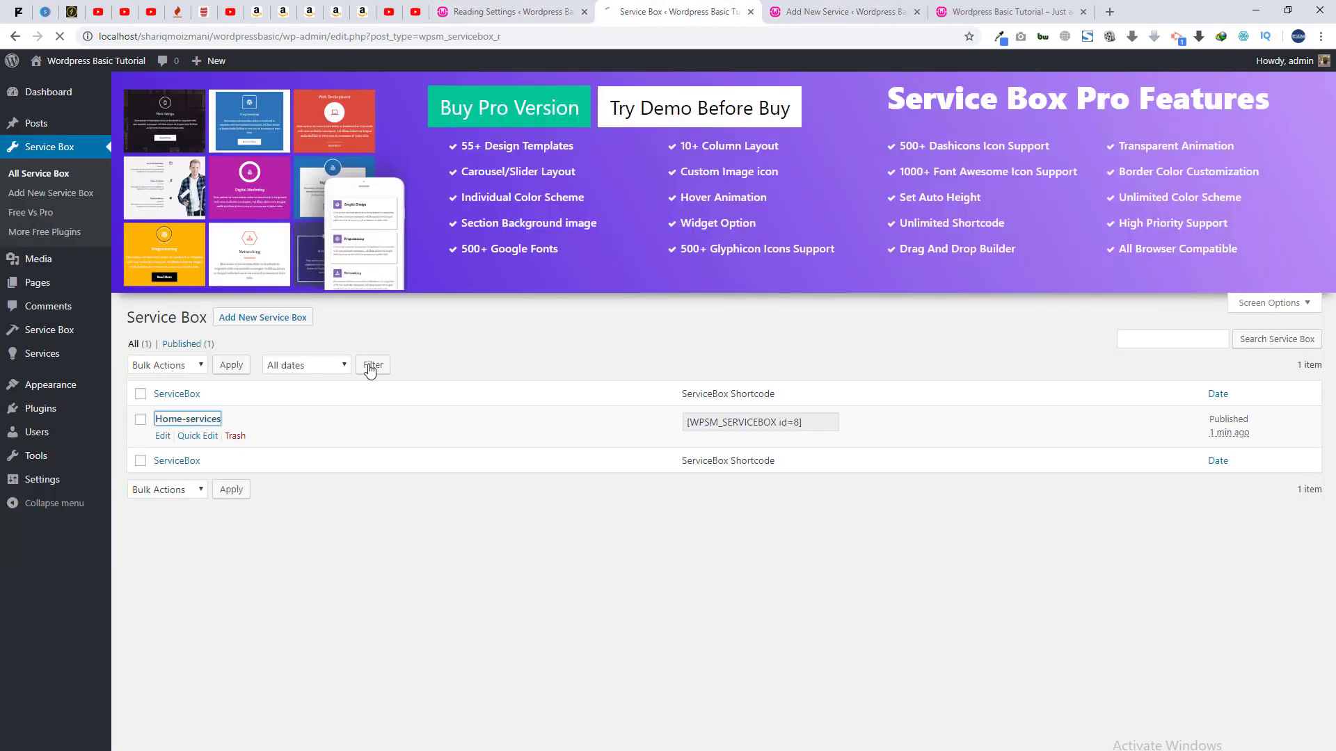
scroll(301, 492, down, 19)
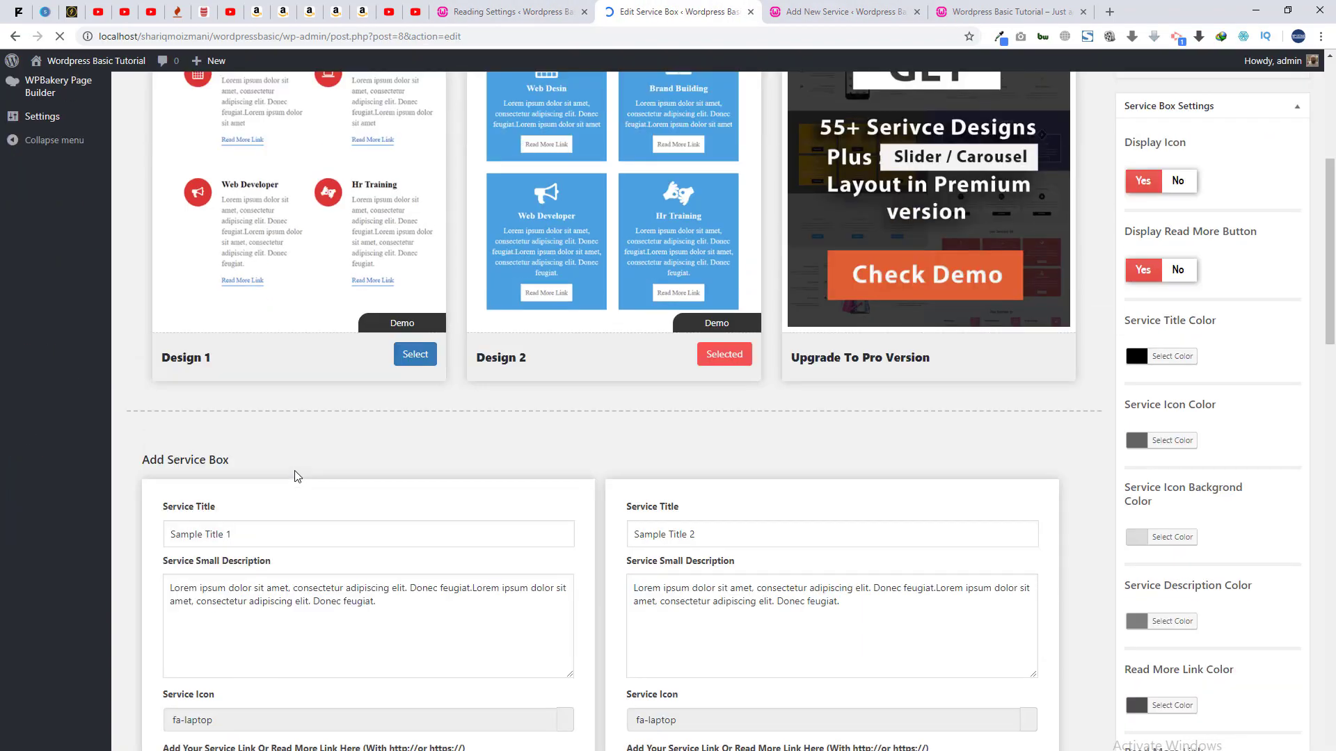
scroll(261, 497, up, 6)
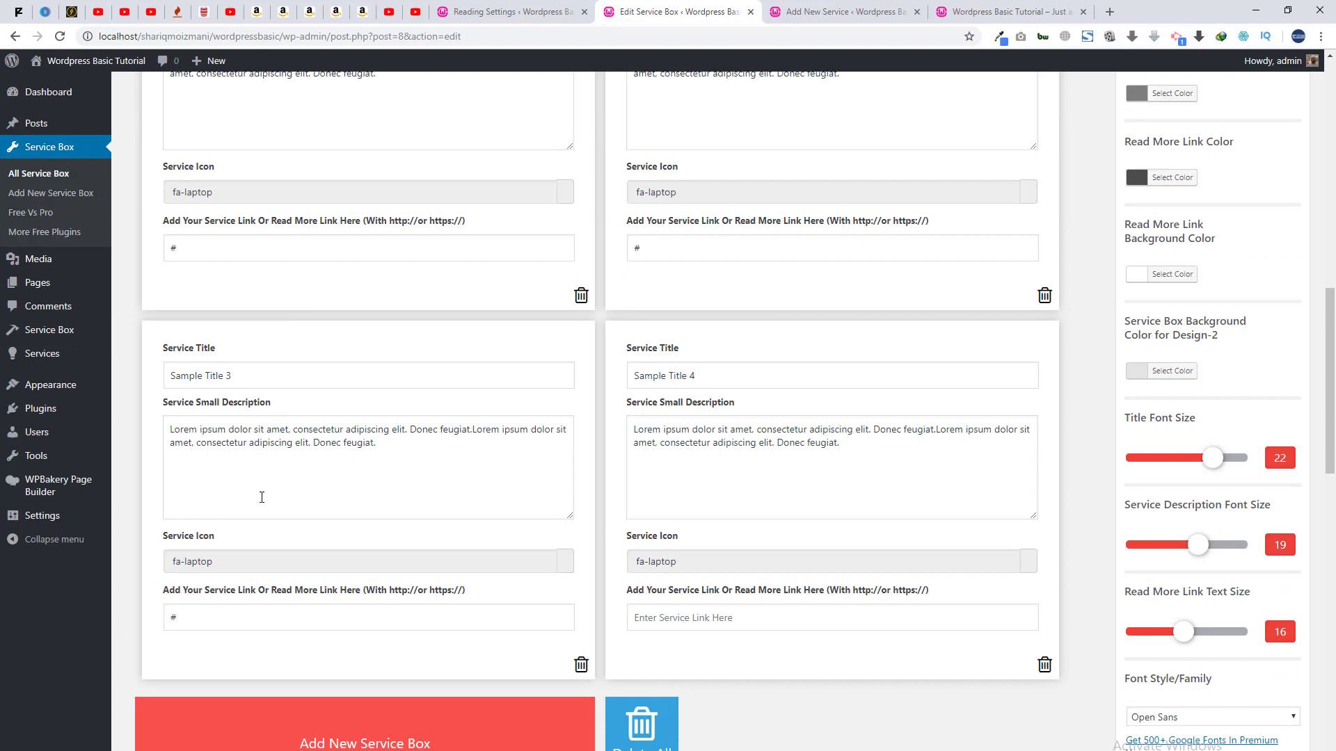
triple_click(269, 425)
click(590, 12)
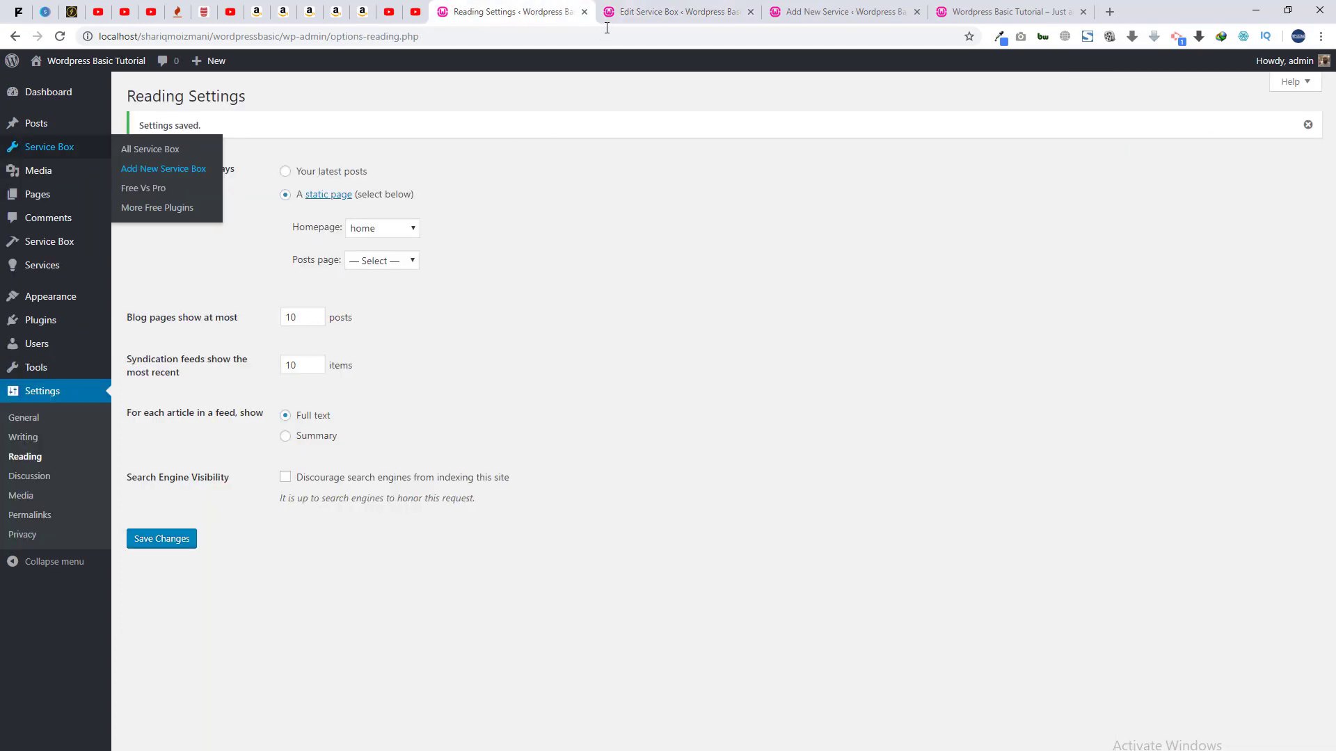
click(584, 12)
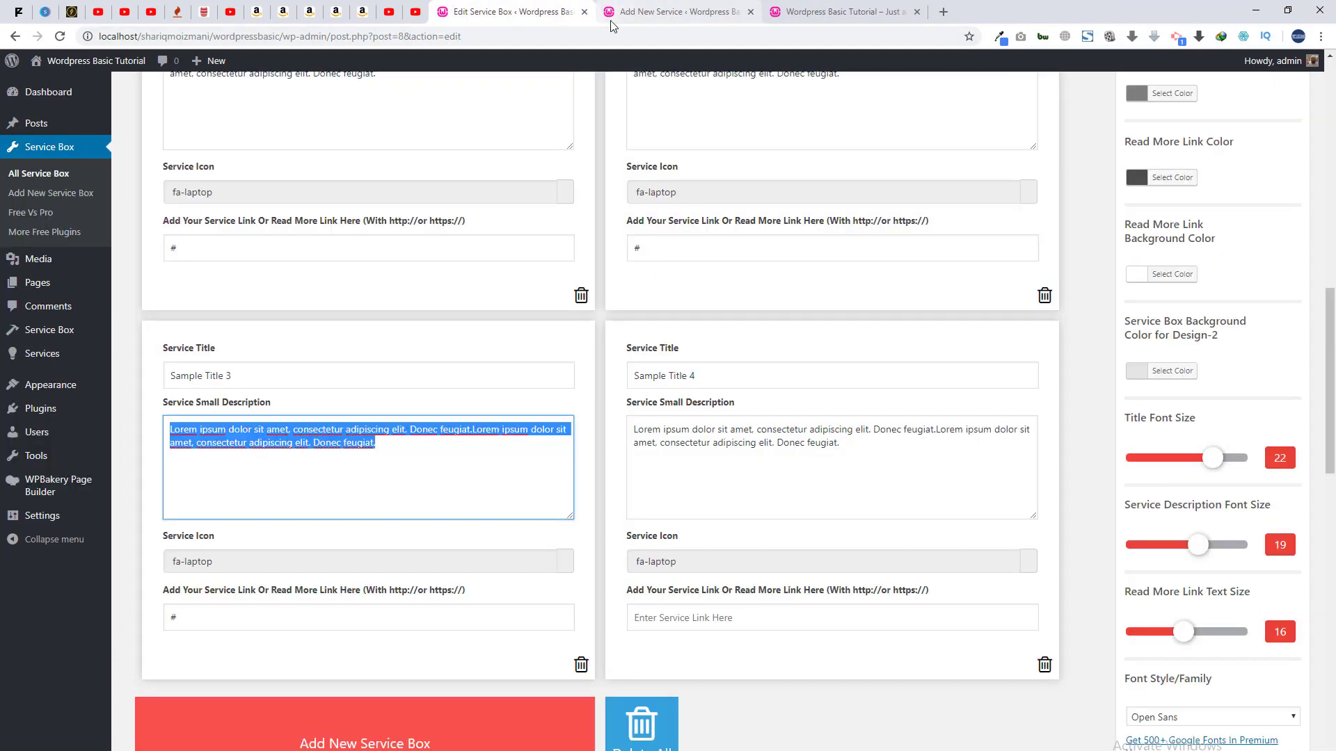
click(679, 12)
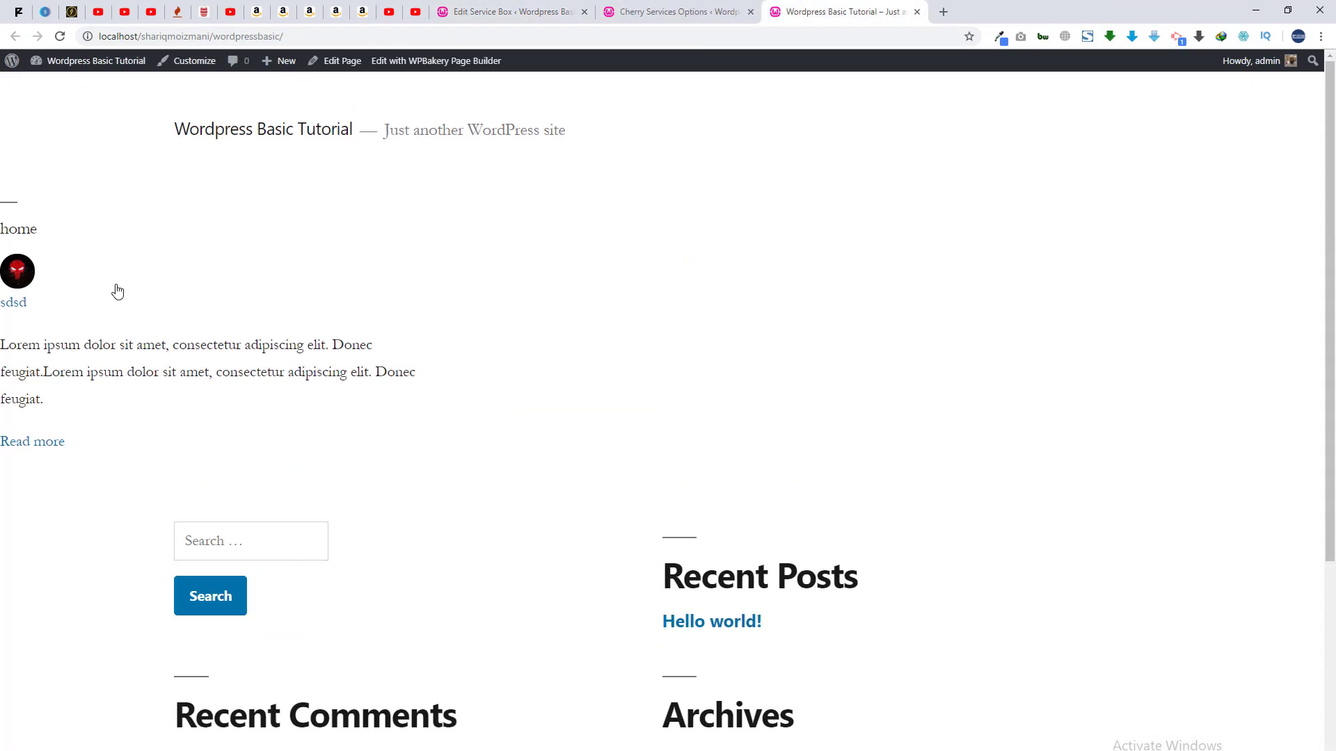
Return from the front page to the Cherry Services options page in the dashboard
click(657, 8)
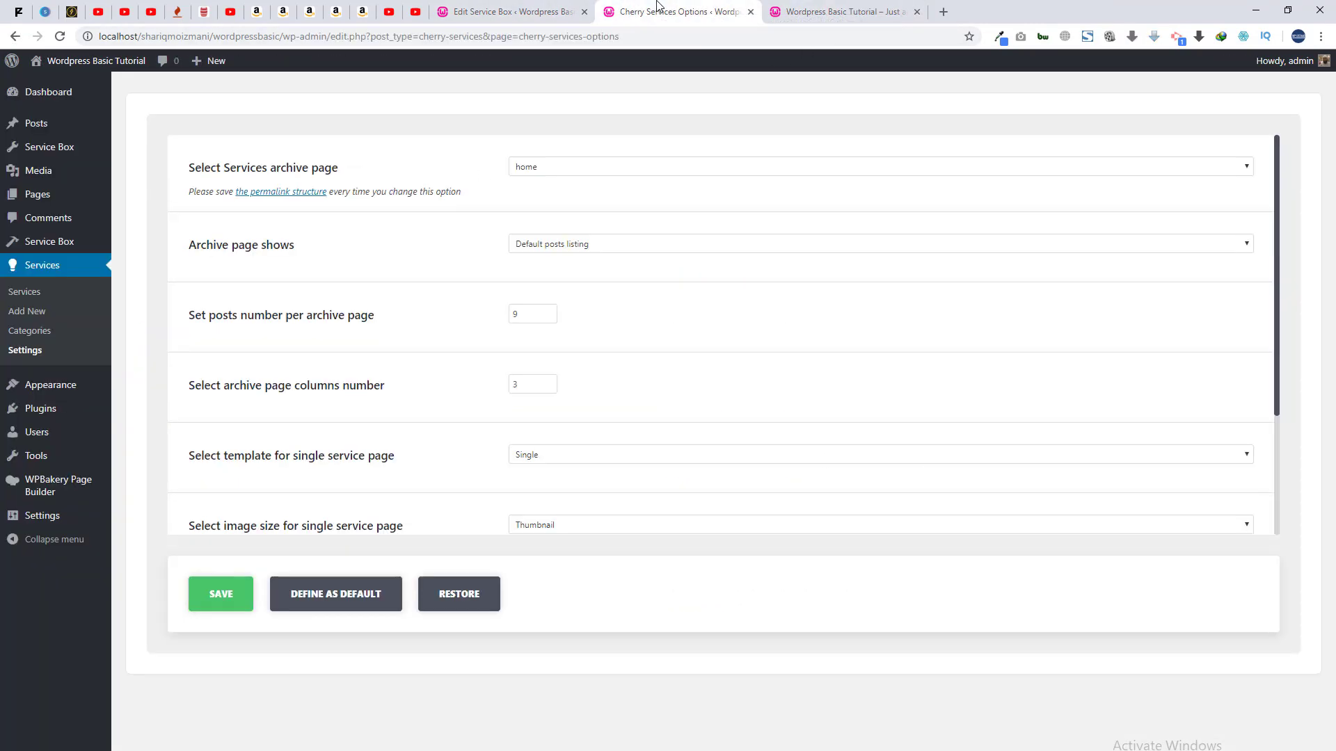
mouse_move(61, 400)
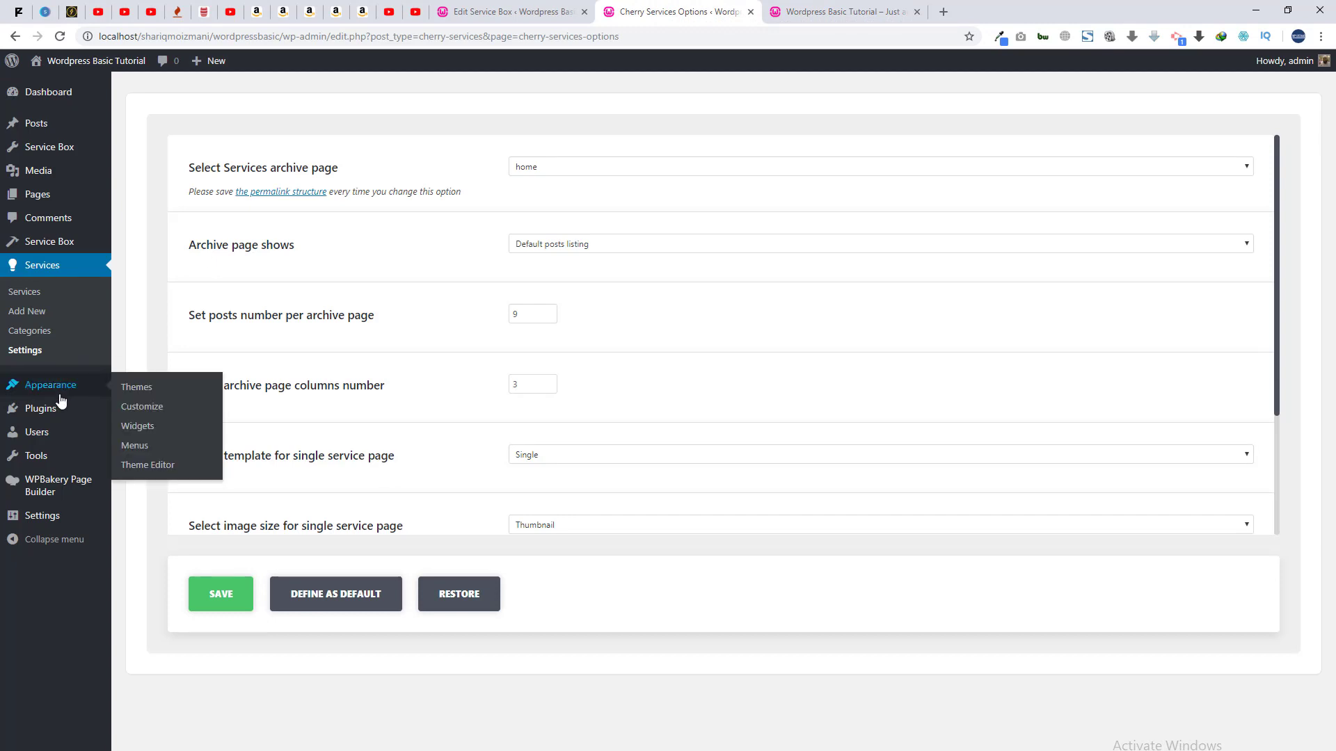